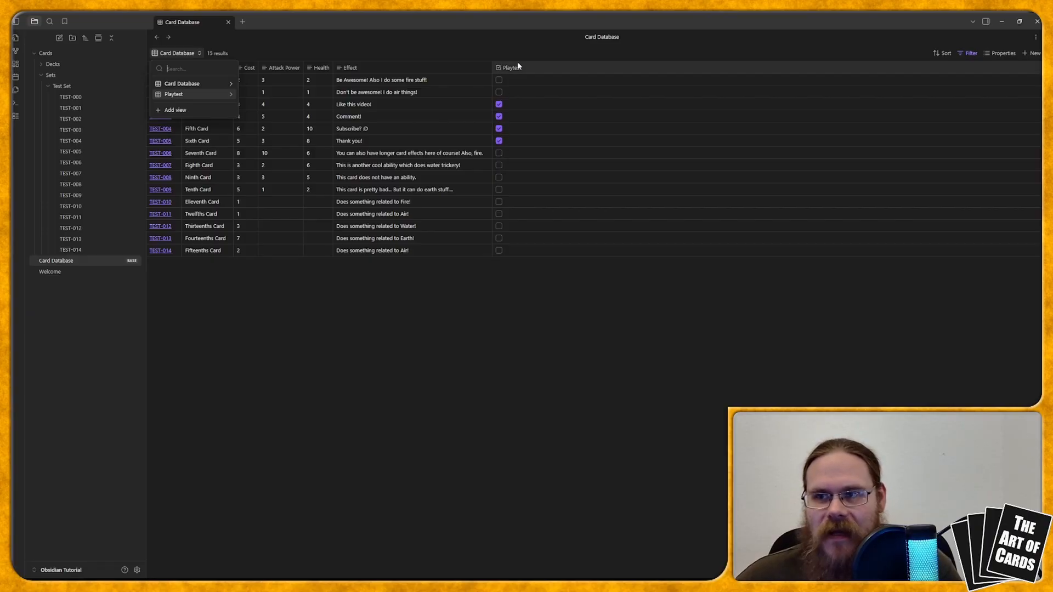
left_click(273, 303)
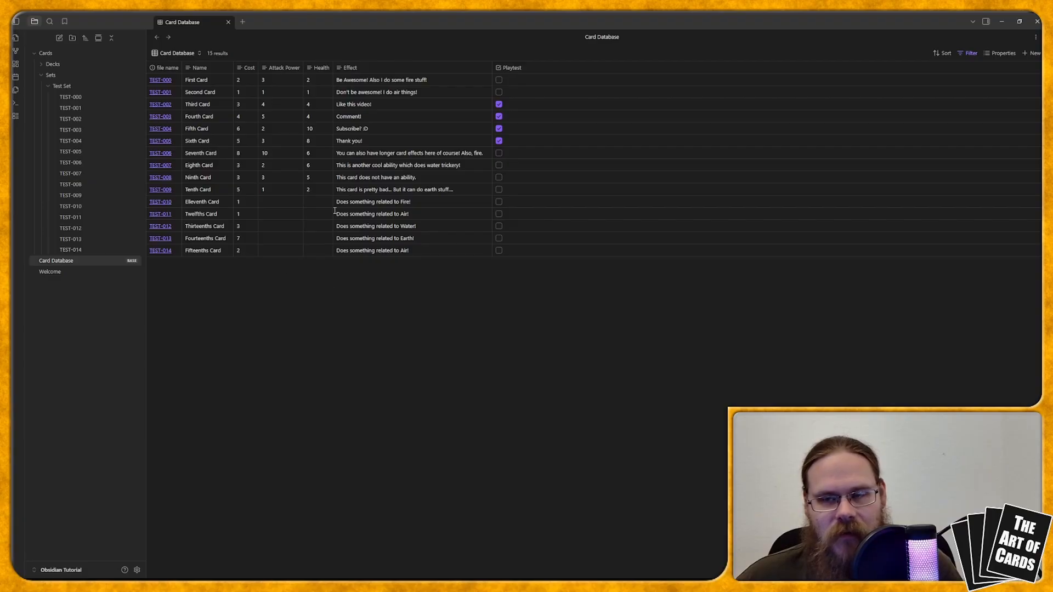
left_click(185, 54)
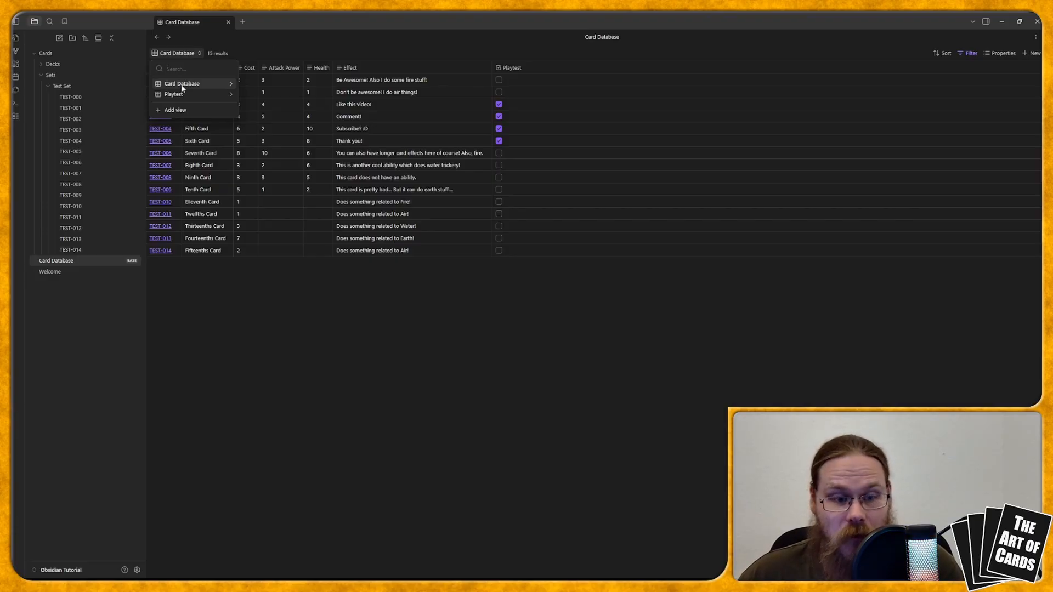
left_click(172, 283)
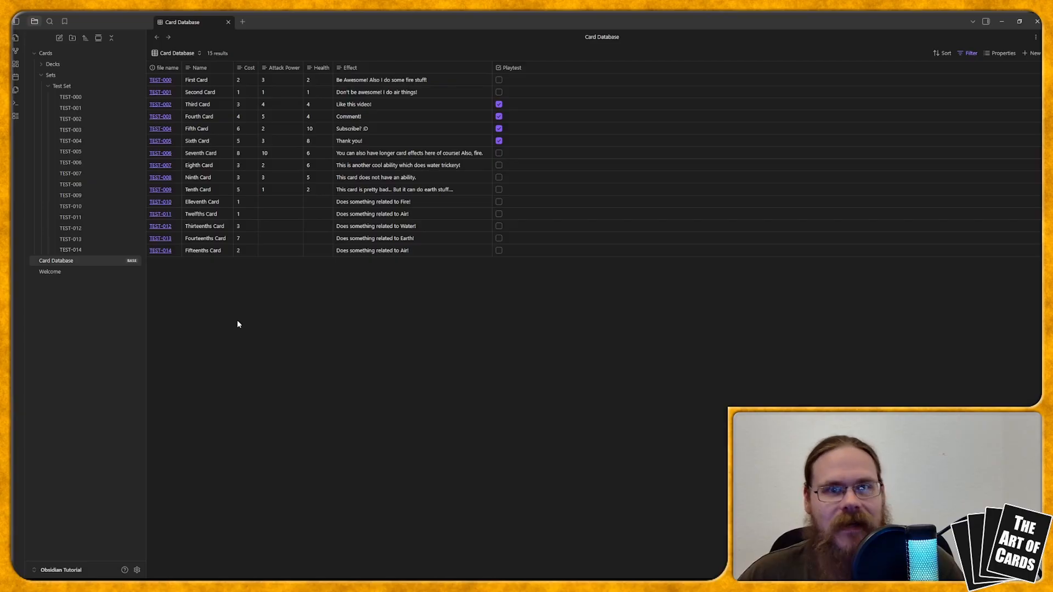
left_click(182, 53)
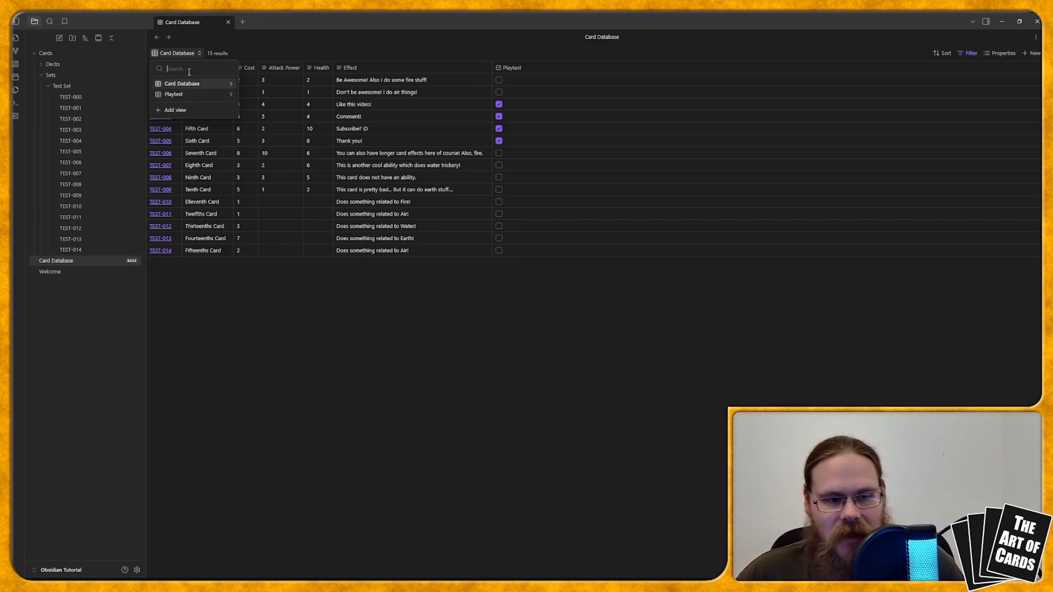
left_click(222, 342)
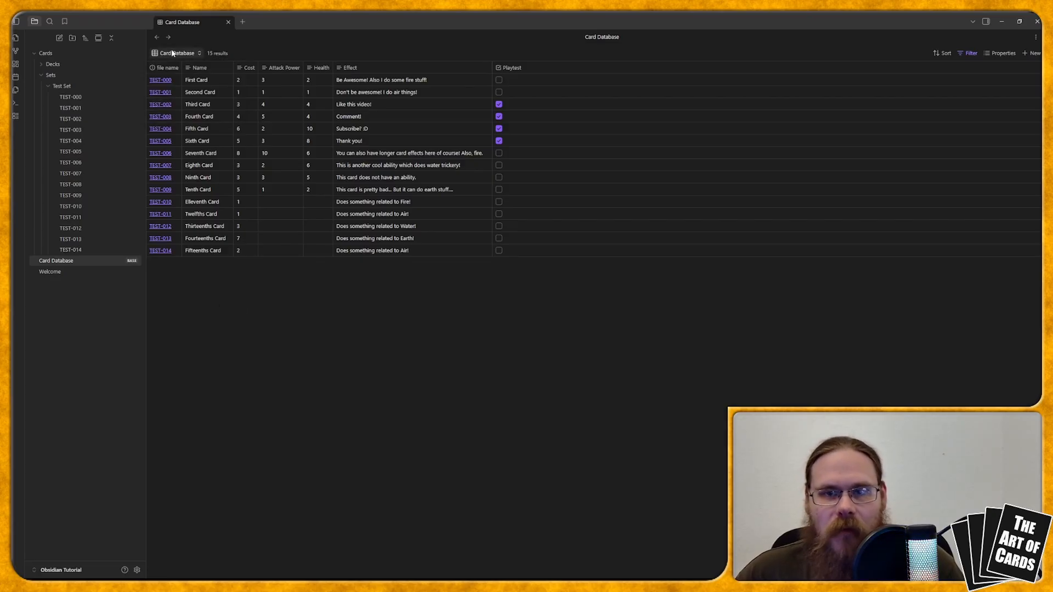
left_click(172, 53)
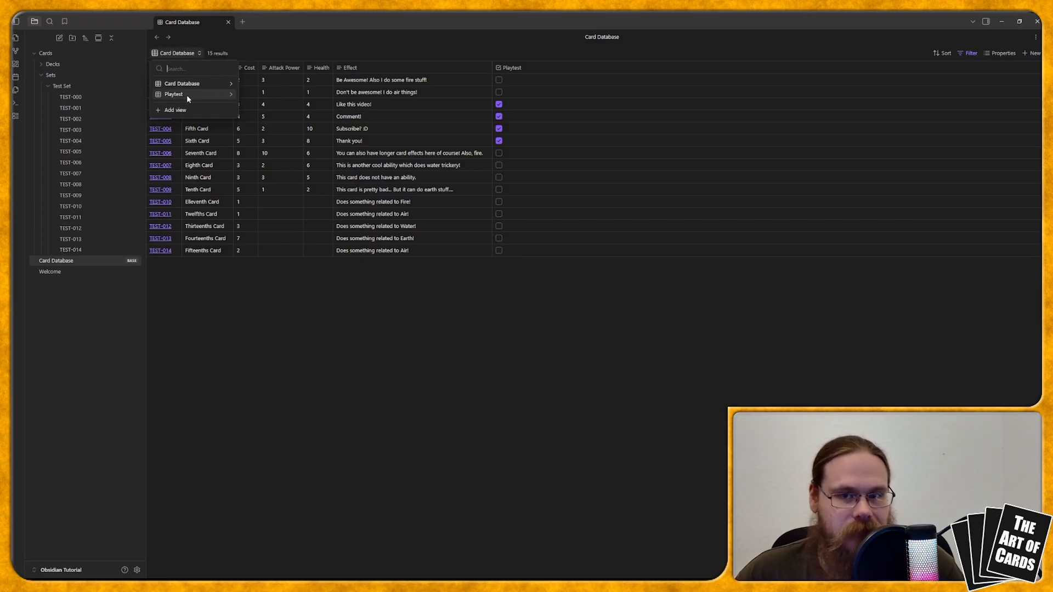
left_click(250, 305)
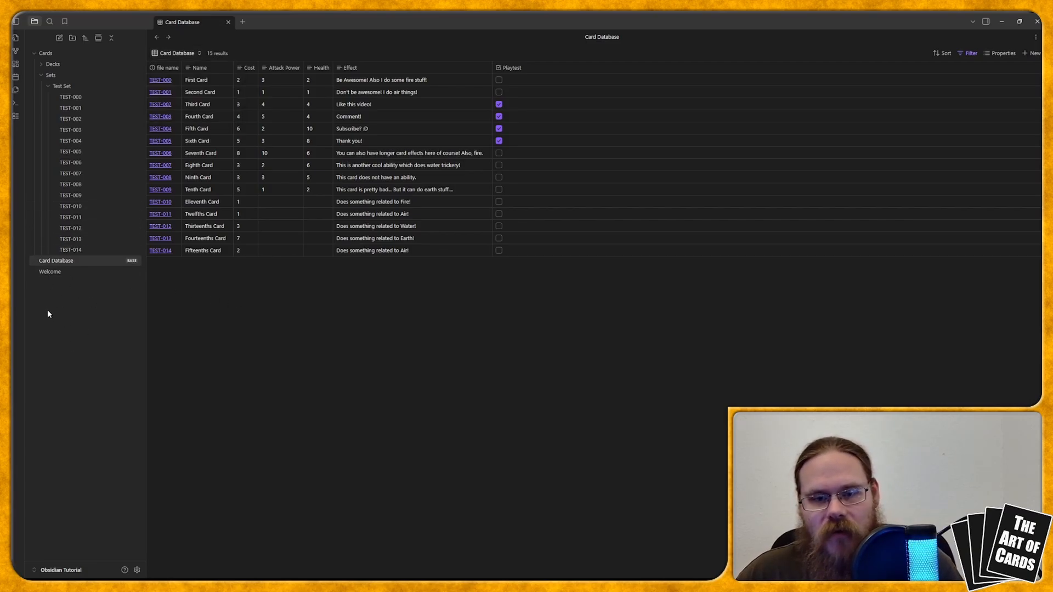
right_click(51, 292)
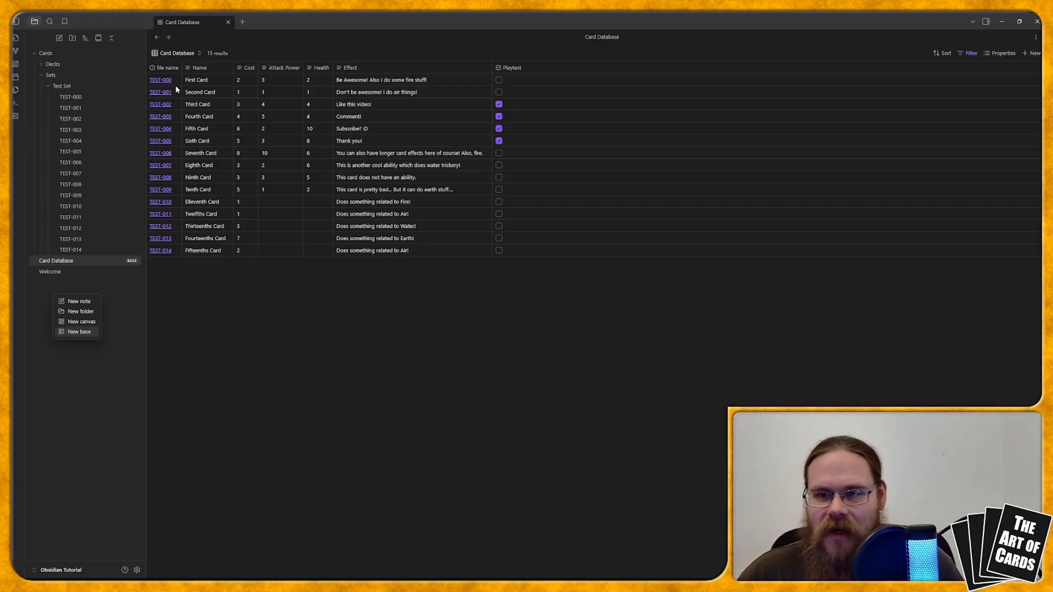
left_click(222, 330)
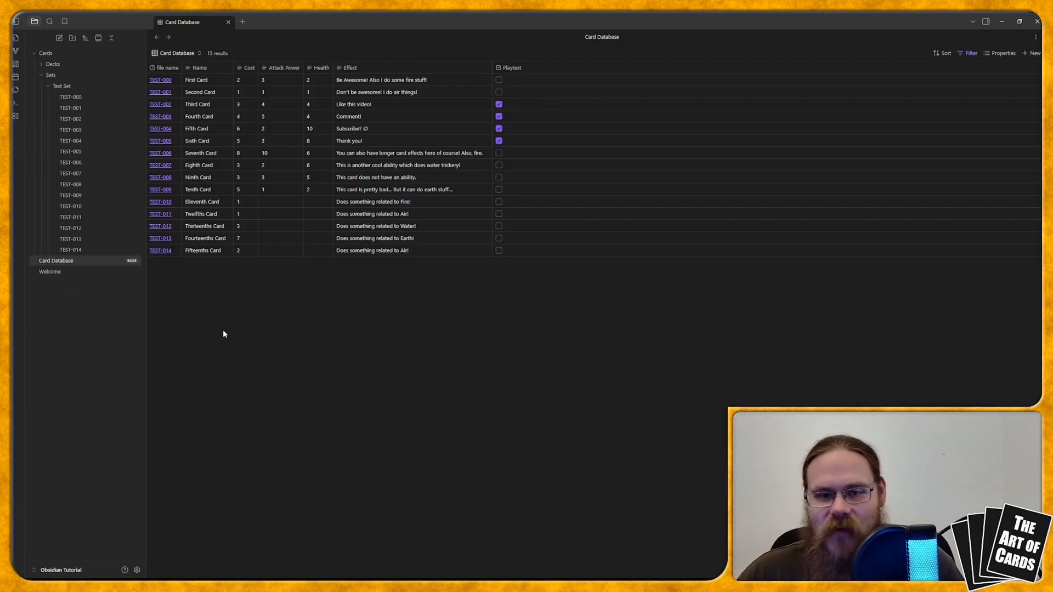
- Make a copy of the Card Database base and name the copy Trait Searcher
right_click(55, 262)
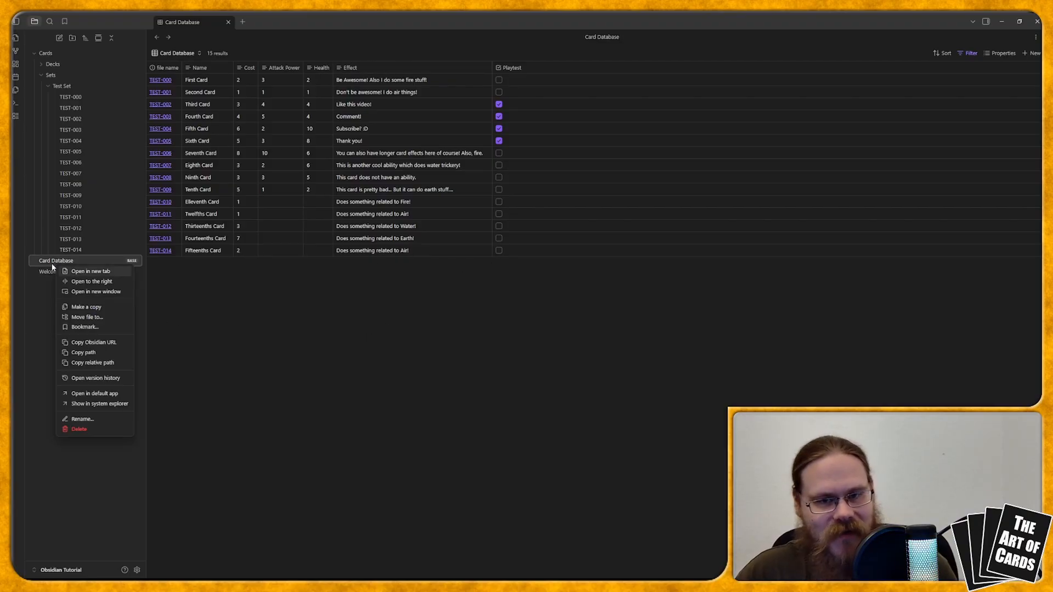
left_click(103, 307)
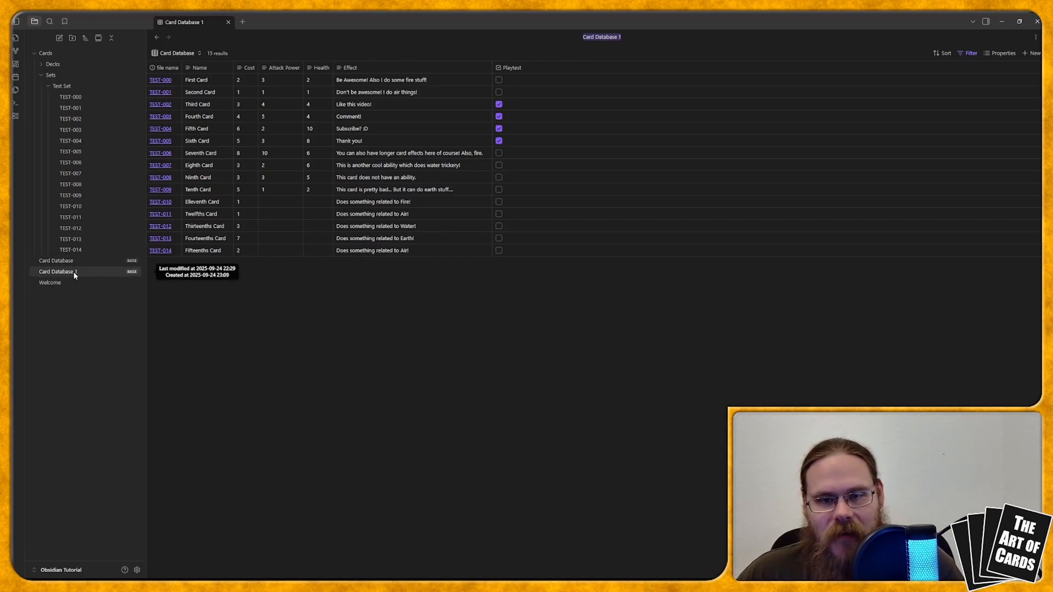
left_click(621, 38)
left_click_drag(621, 38, 606, 37)
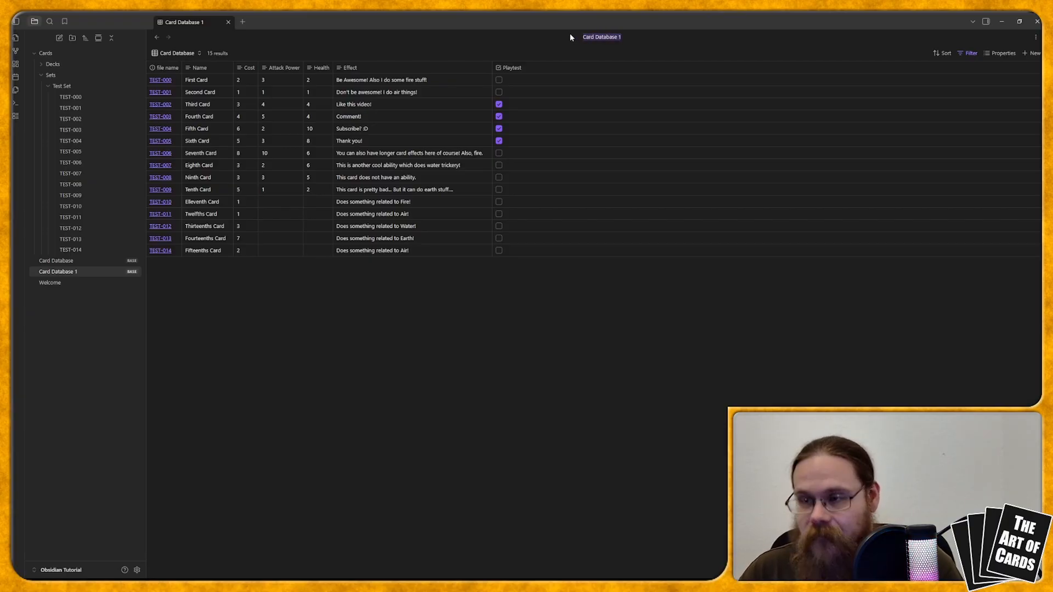
key("BackSpace")
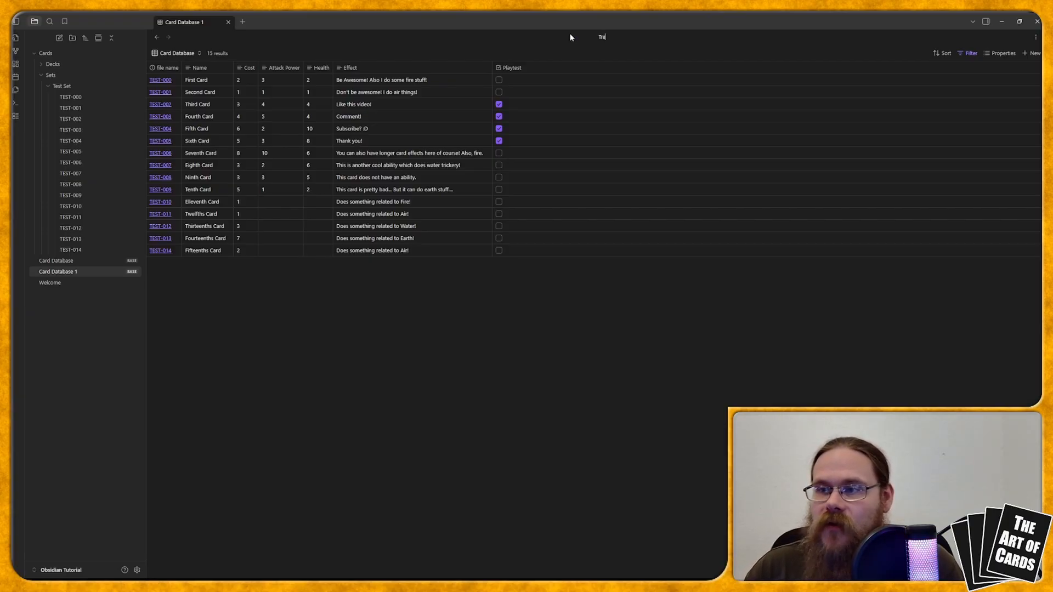
type("Trait Searcher")
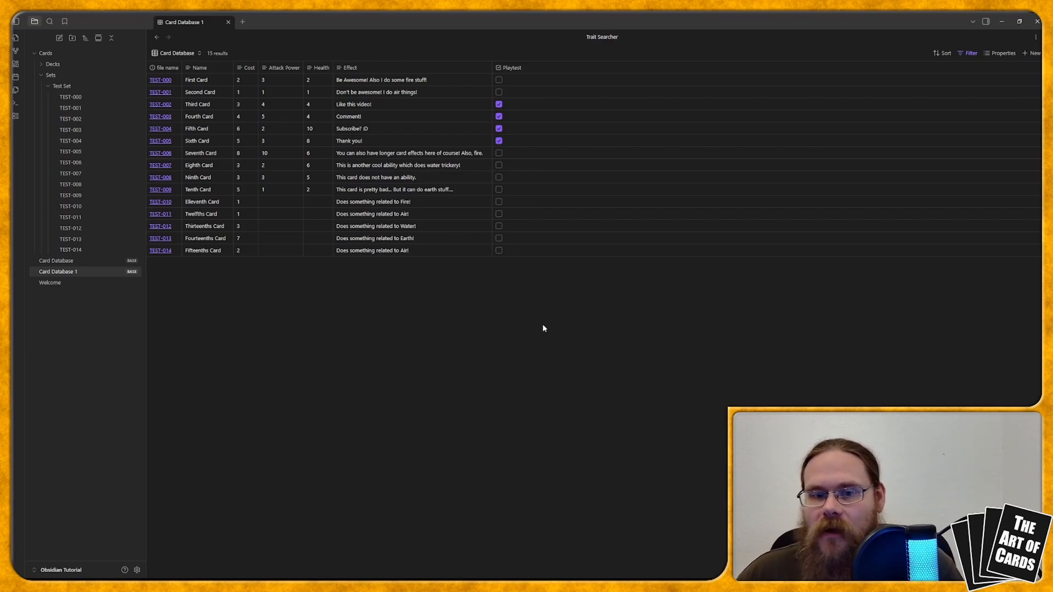
key("Return")
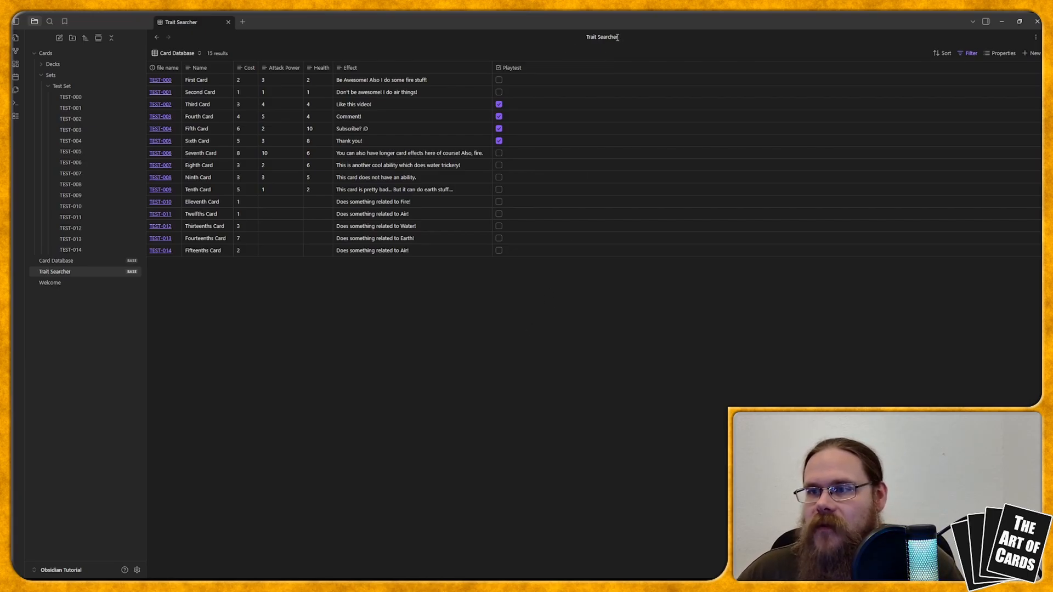
- Rename the Trait Searcher base to Trait Database
left_click_drag(617, 37, 598, 37)
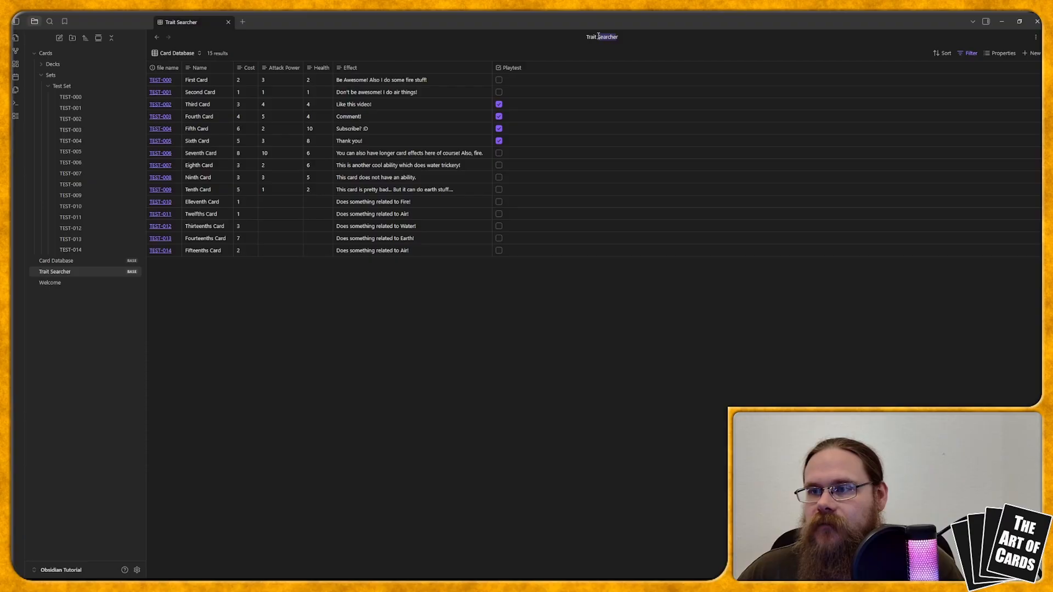
key("BackSpace")
type("Database")
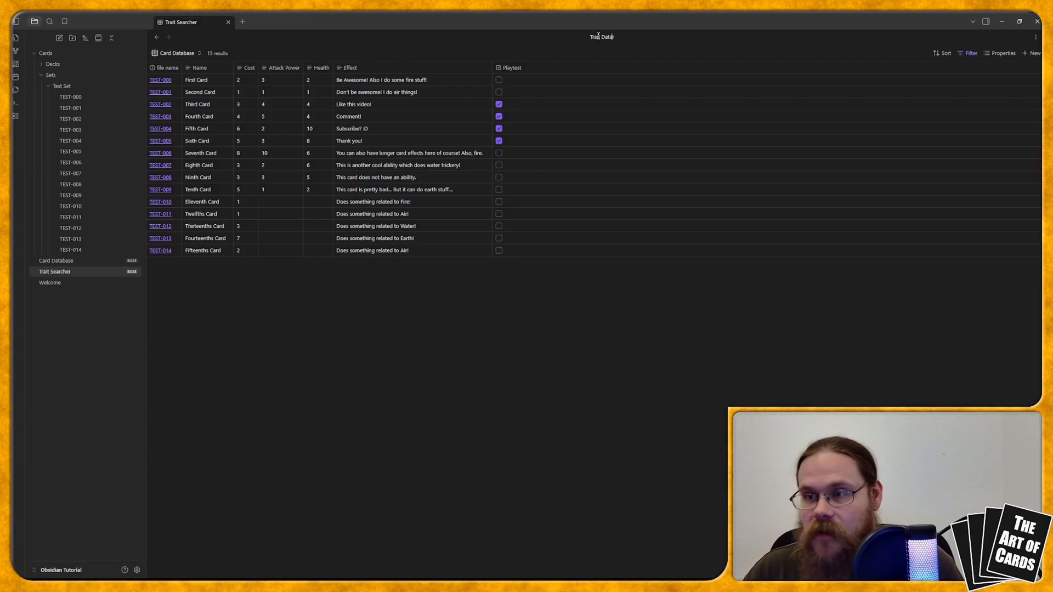
key("Return")
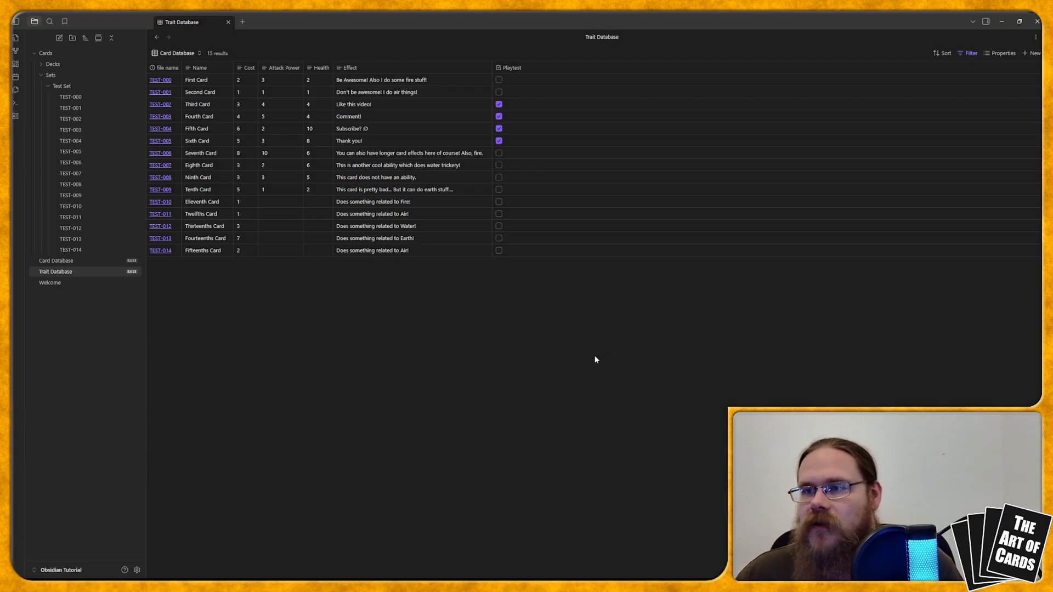
- Delete the Playtest view from the Trait Database base
left_click(181, 54)
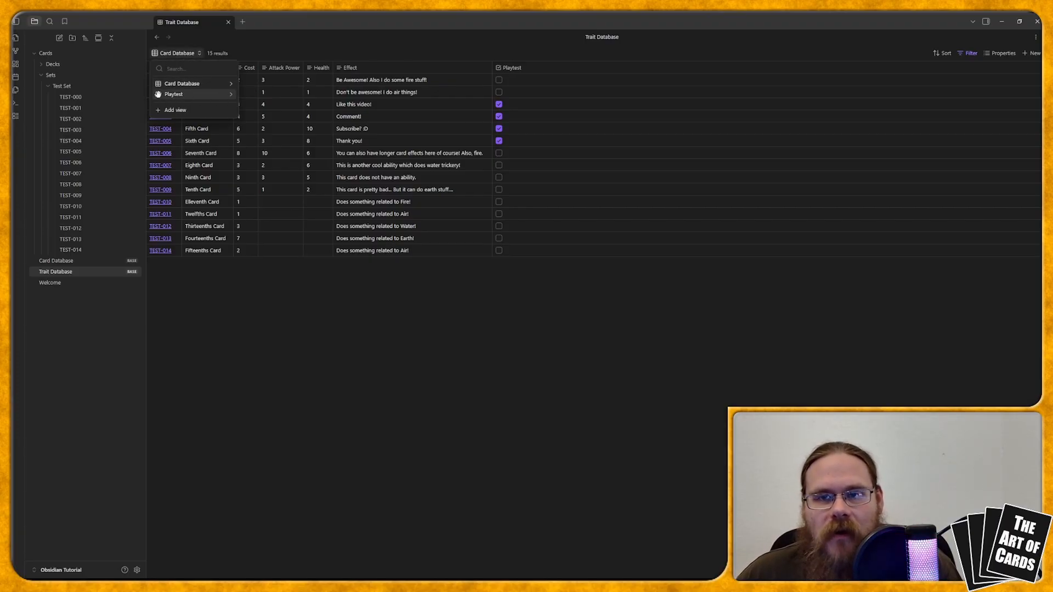
left_click(231, 94)
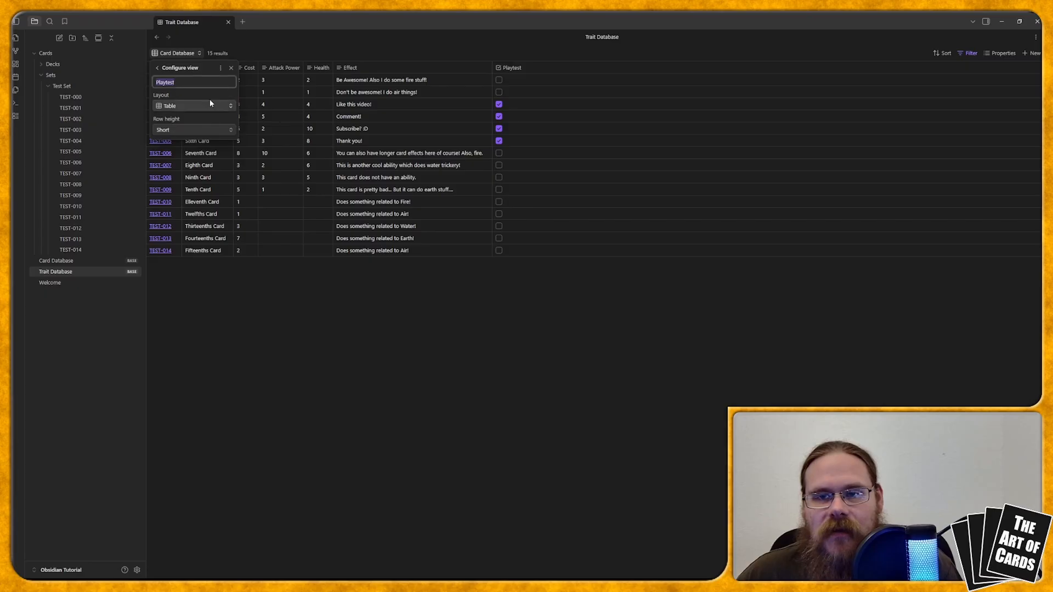
left_click(221, 69)
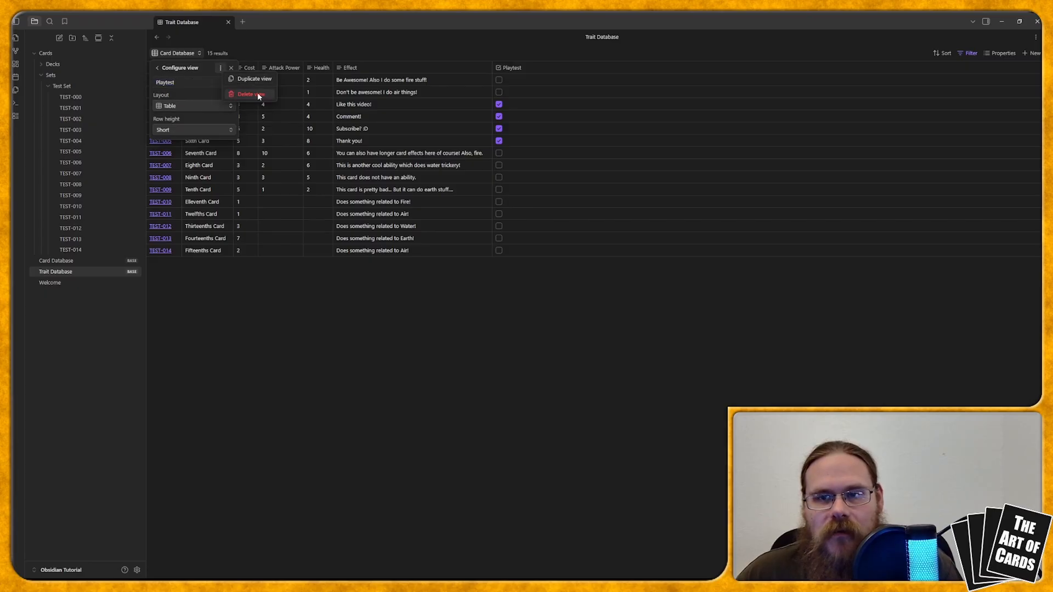
left_click(257, 94)
left_click(306, 310)
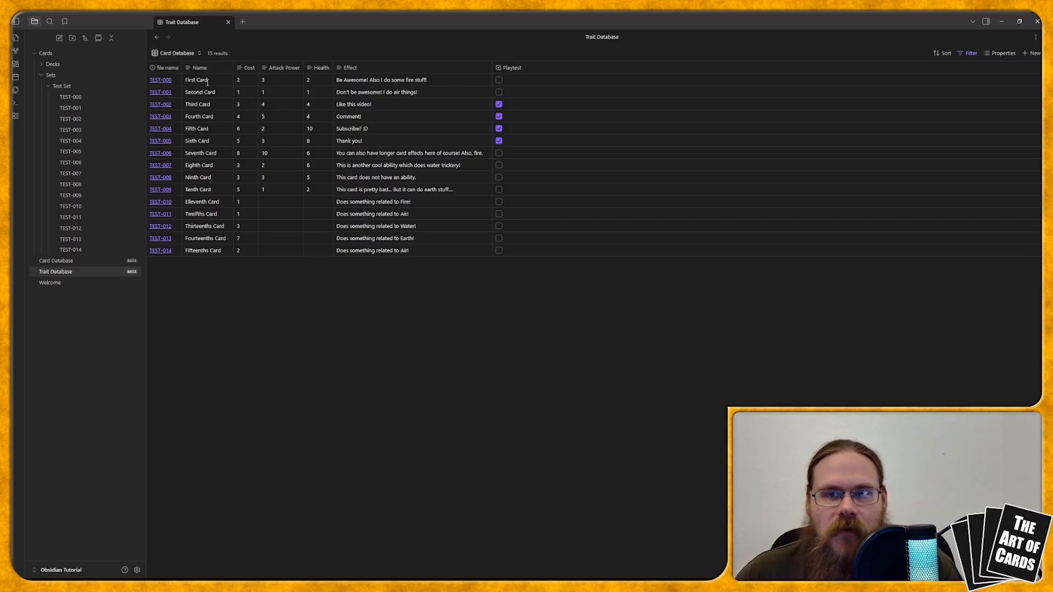
- Check the list of views in the original Card Database base and return to the Trait Database base
left_click(72, 261)
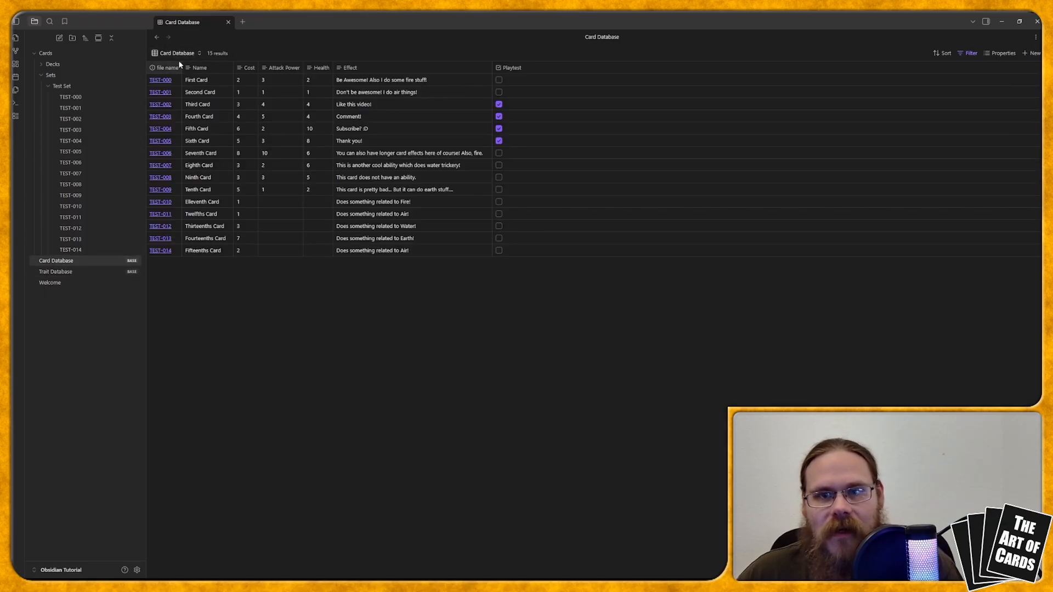
left_click(181, 55)
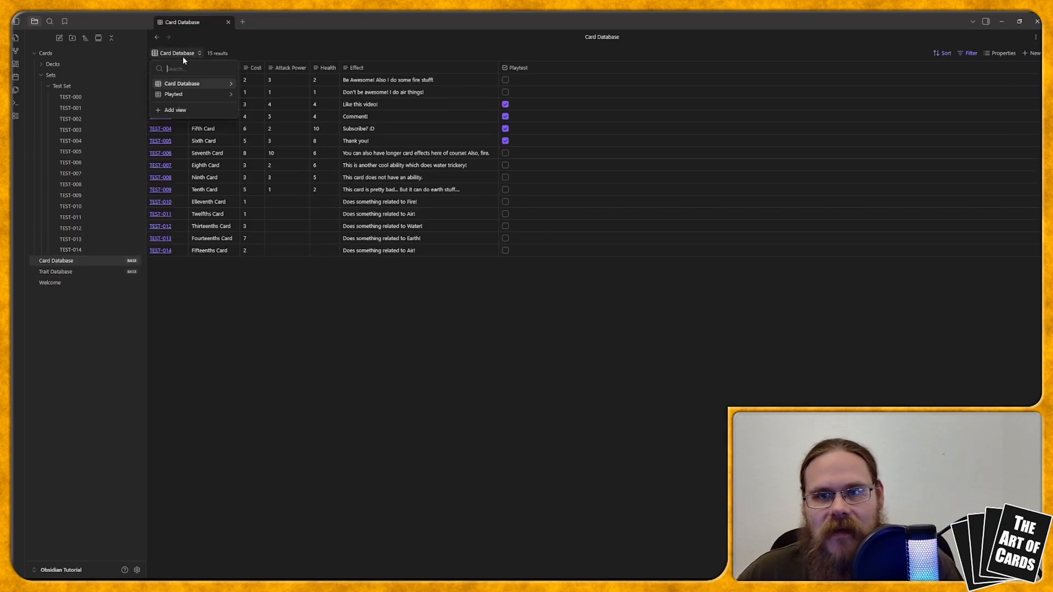
left_click(210, 312)
left_click(82, 272)
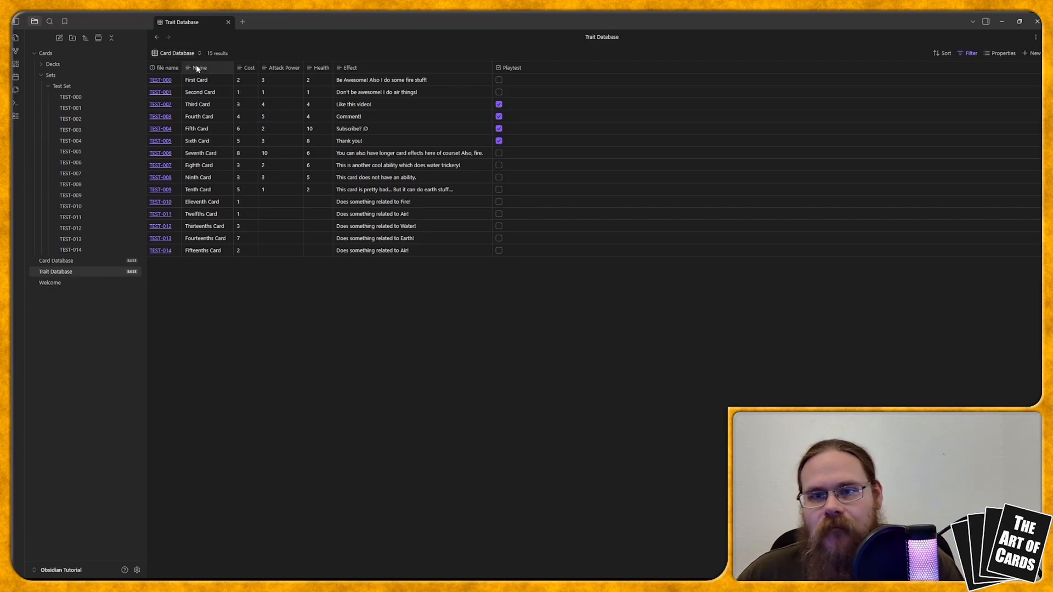
- Rename the remaining view of the Trait Database base to Trait Database
left_click(174, 53)
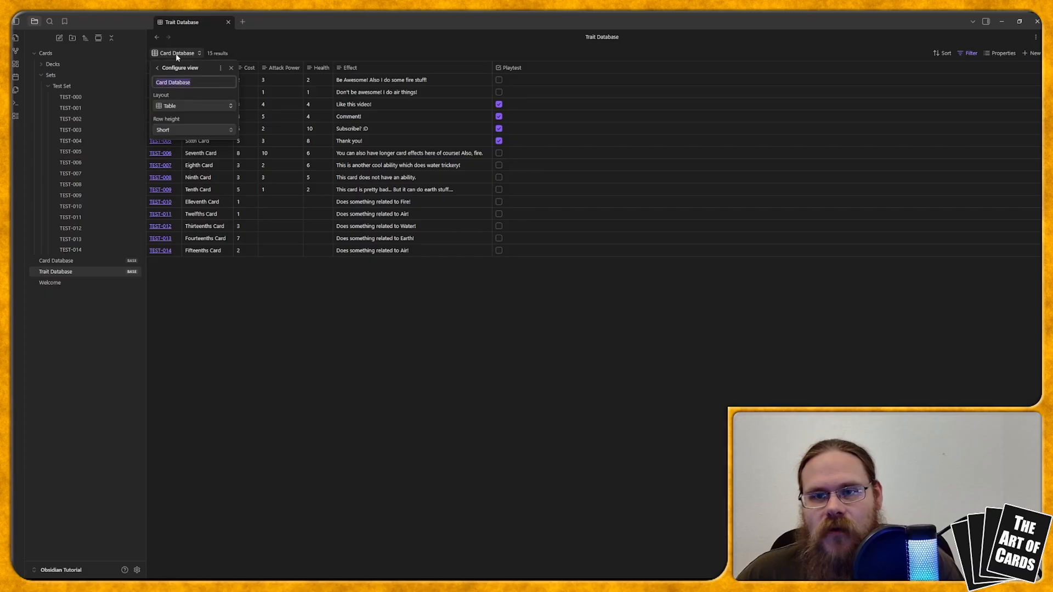
double_click(165, 82)
type("Trai")
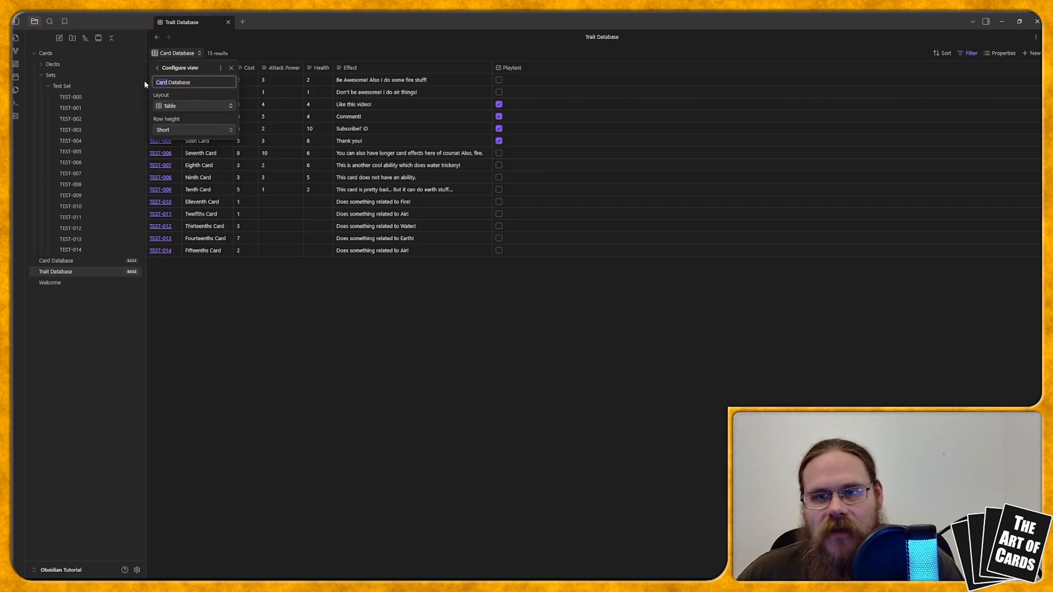
type("t")
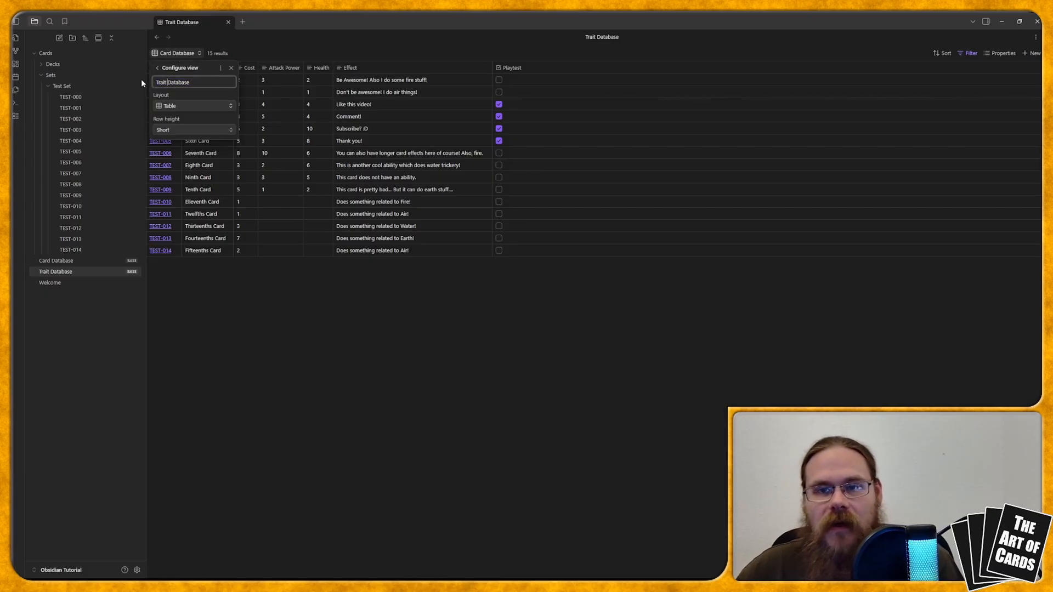
left_click(241, 261)
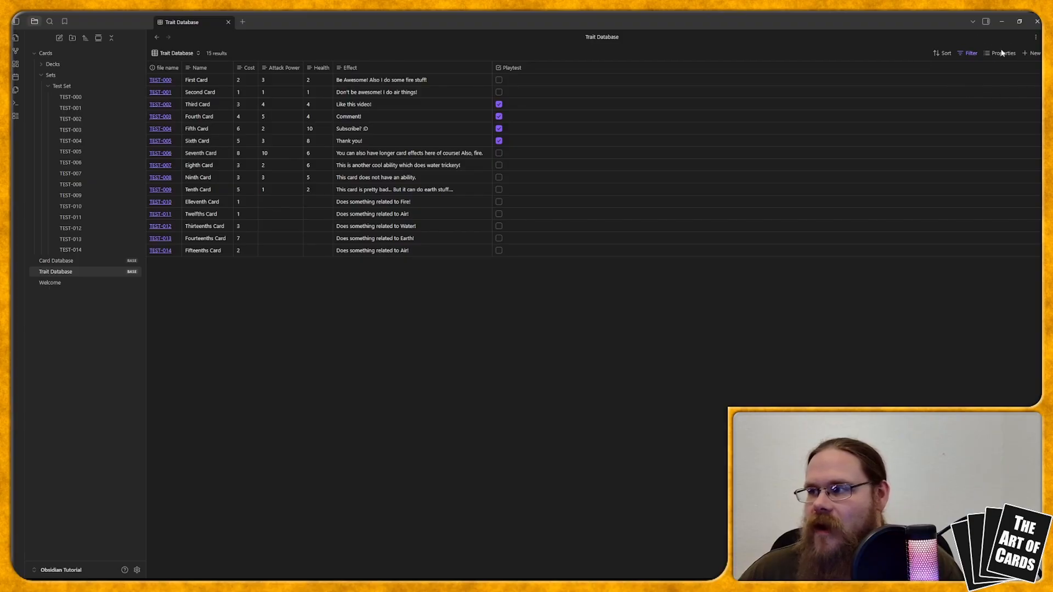
- In the Card Database base, switch to the Playtest view and move it above the Card Database view in the view order
left_click(80, 261)
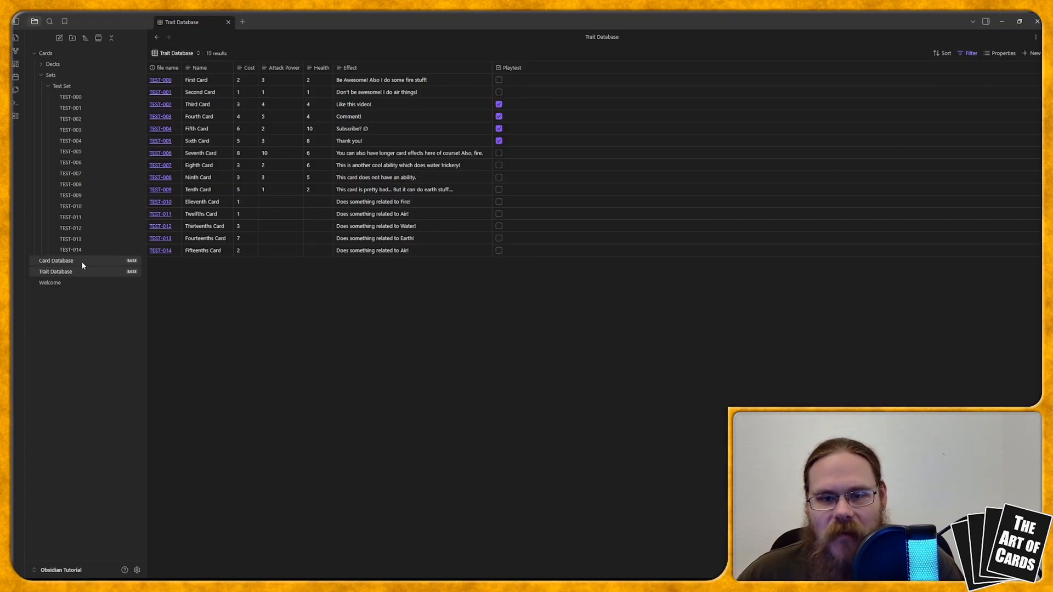
left_click(181, 54)
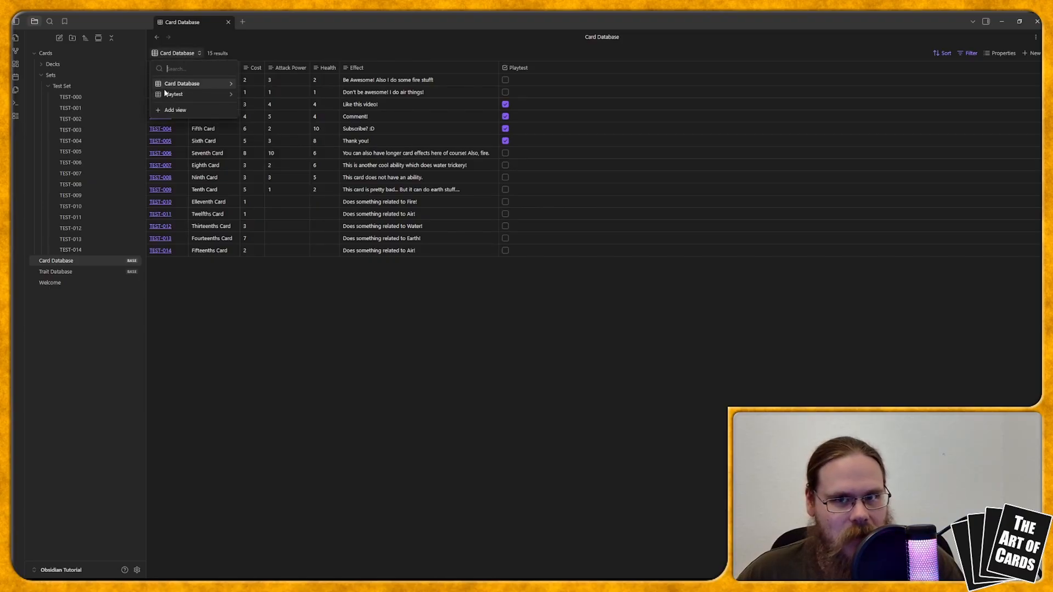
left_click_drag(159, 94, 159, 83)
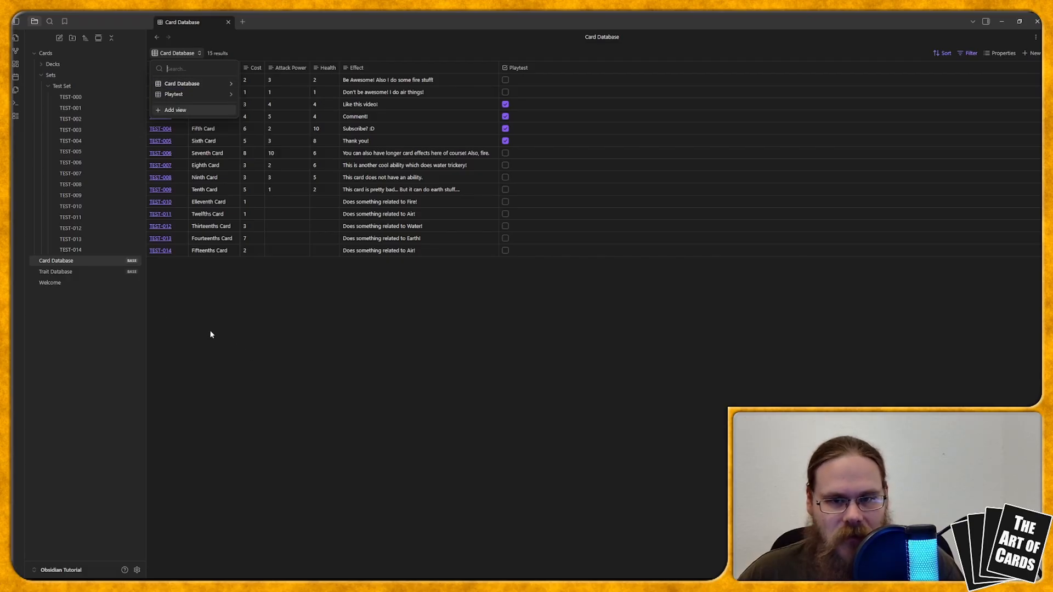
left_click(165, 310)
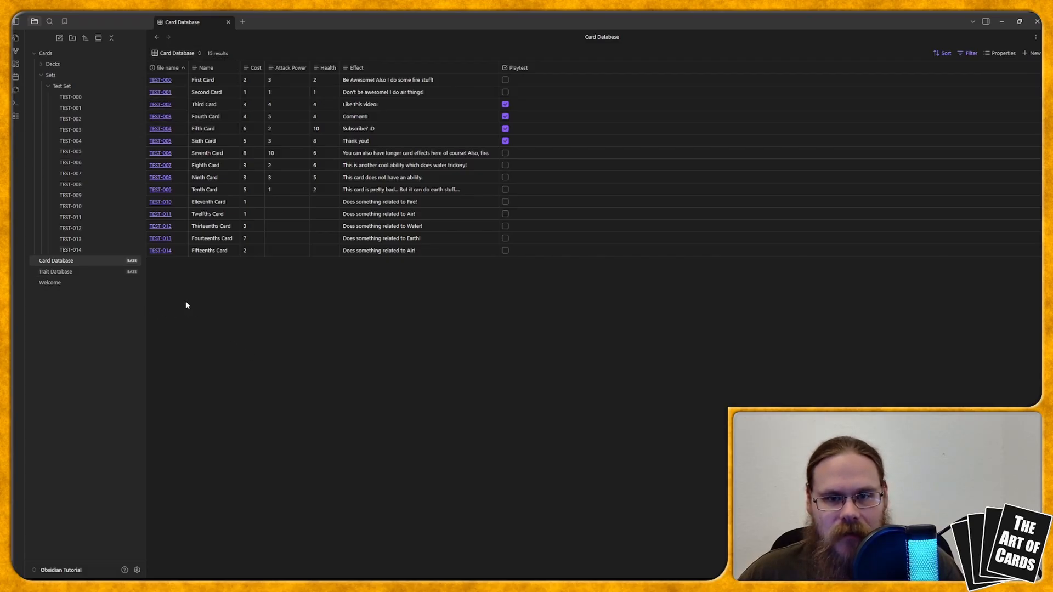
left_click(159, 53)
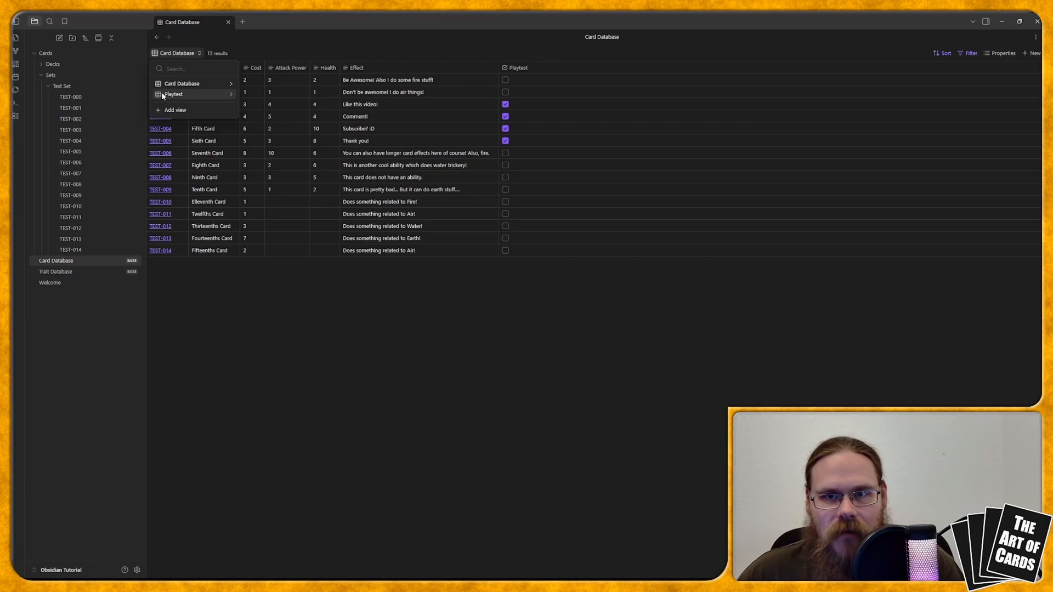
left_click(162, 92)
left_click(167, 53)
left_click_drag(159, 94, 159, 84)
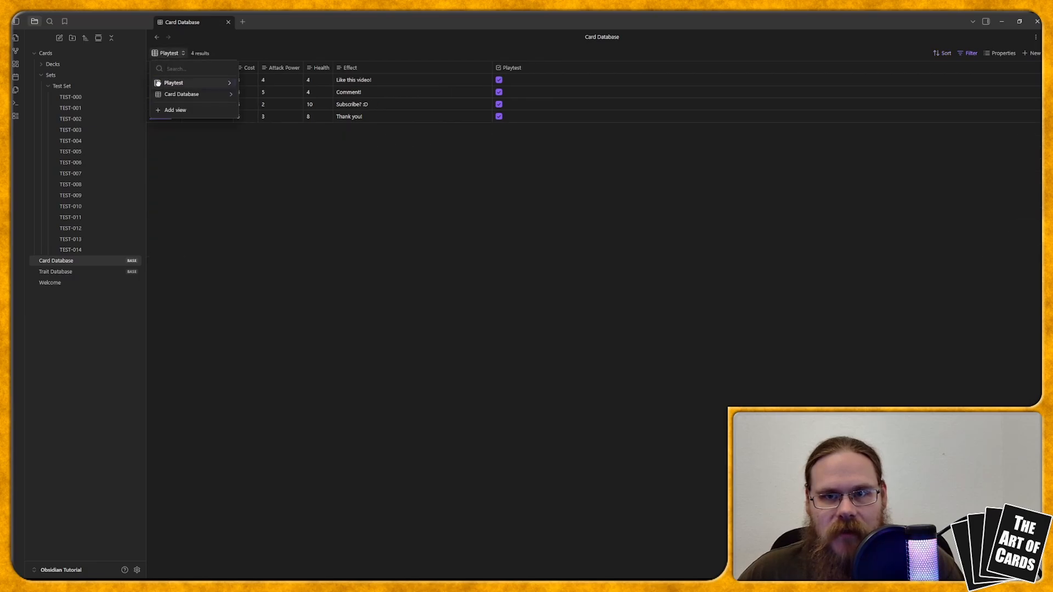
- Switch to the Card Database view, then leave the Card Database base and reopen it to check which view it opens with
left_click(174, 94)
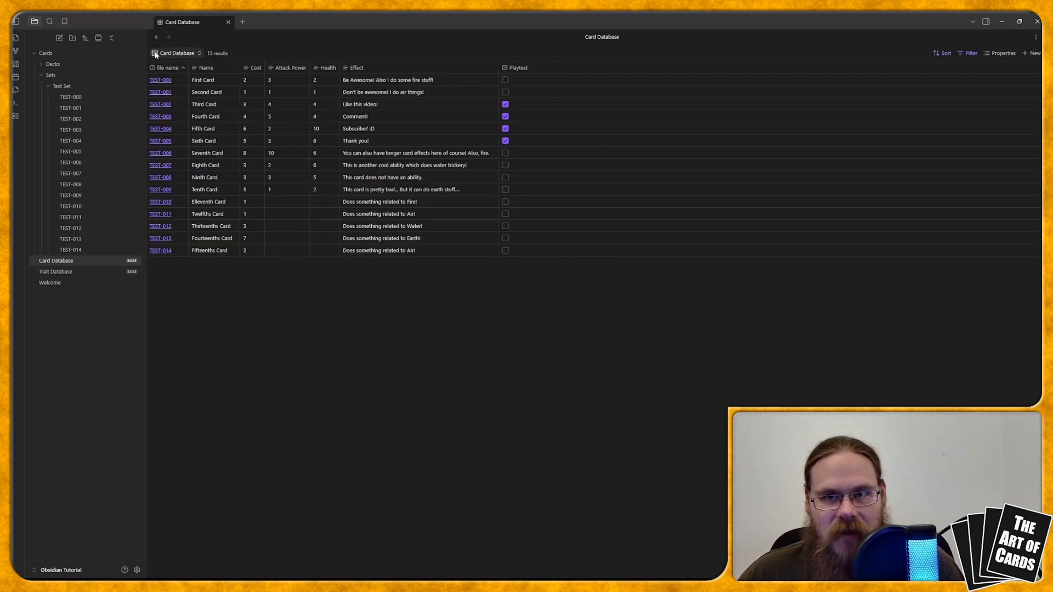
left_click(159, 53)
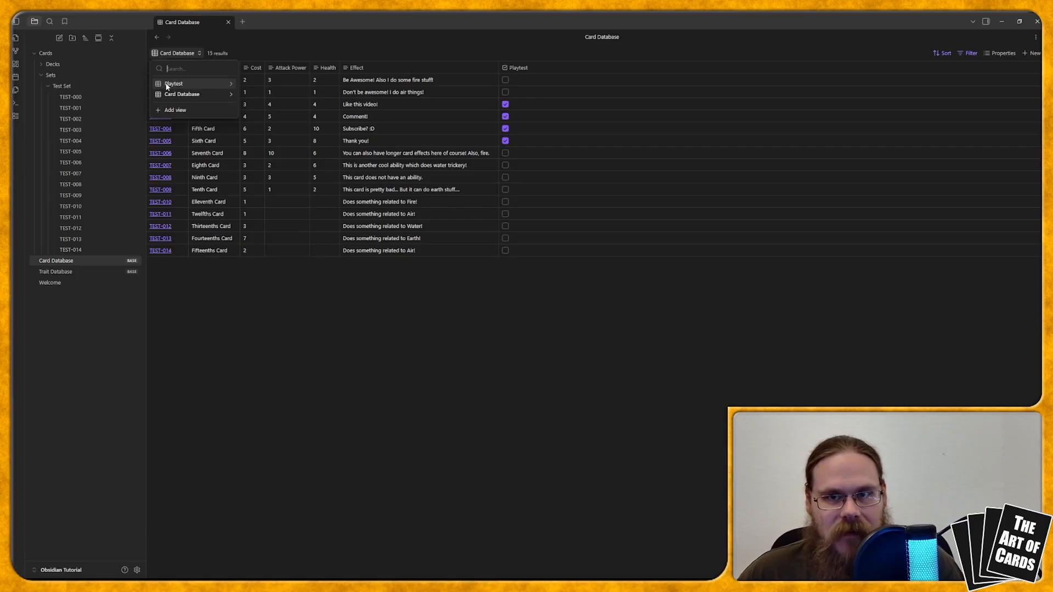
left_click(252, 320)
left_click(57, 273)
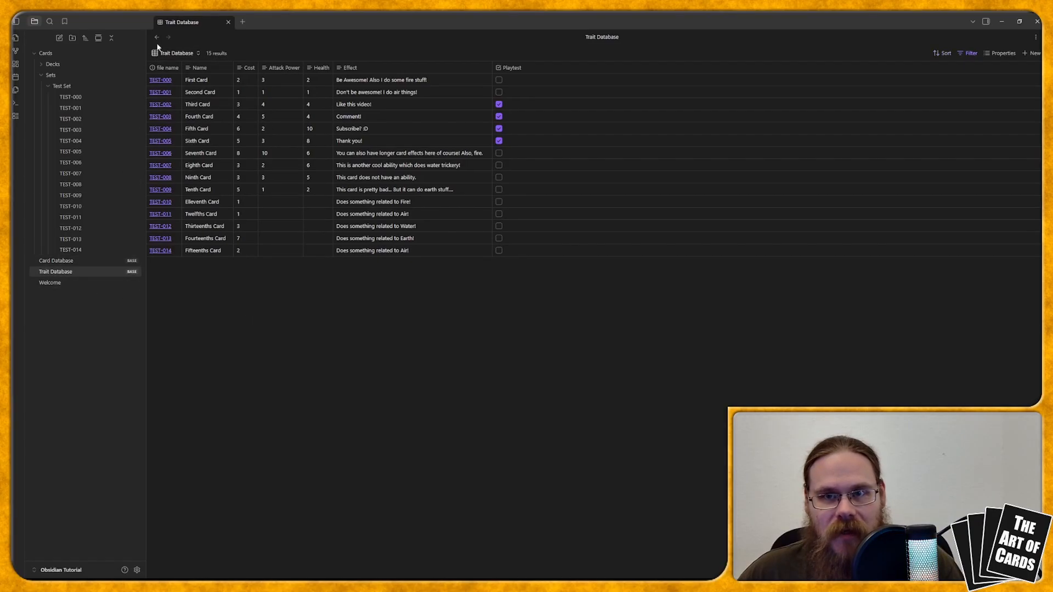
left_click(62, 261)
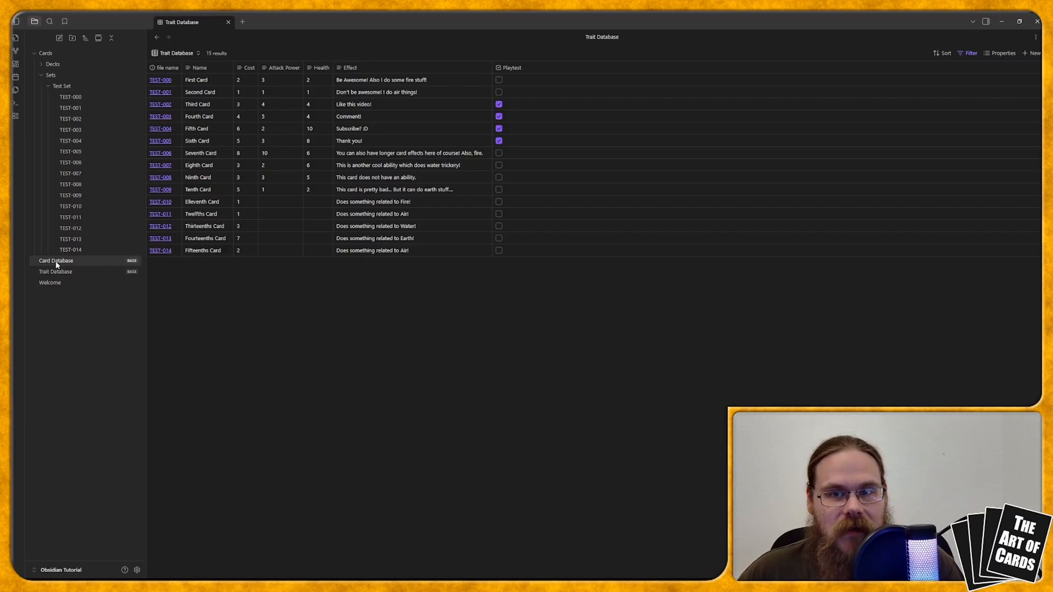
- Move the Card Database view above the Playtest view in the view order and return to the Trait Database base
left_click(168, 53)
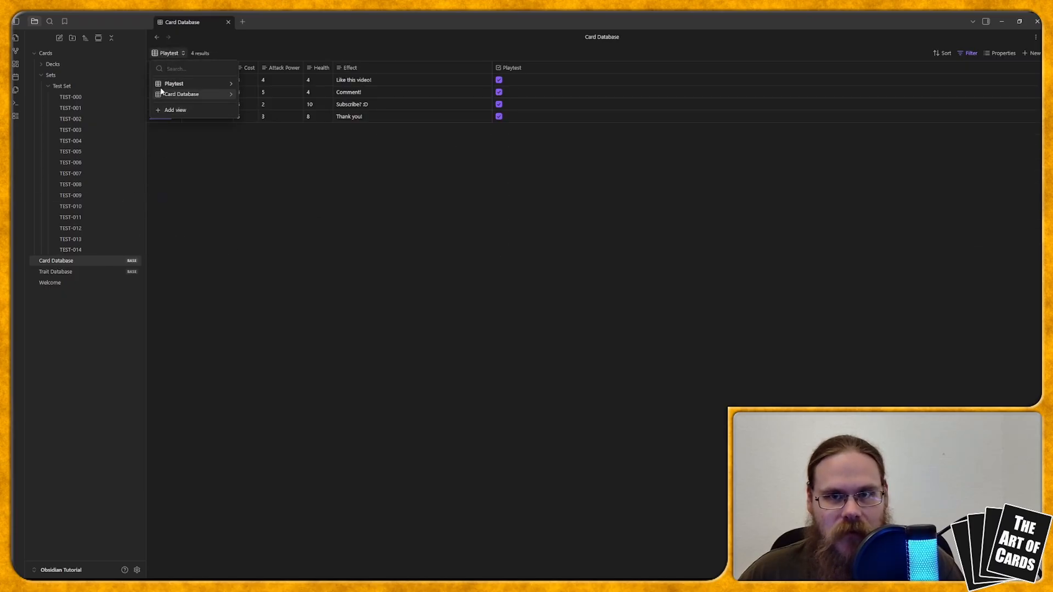
left_click_drag(157, 85, 155, 85)
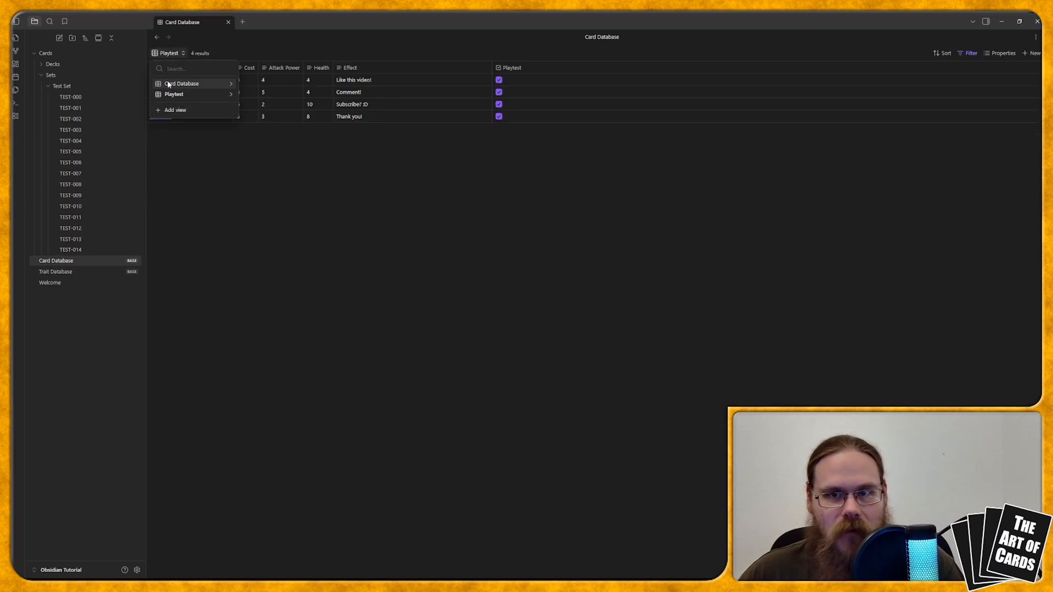
left_click(73, 259)
left_click(62, 272)
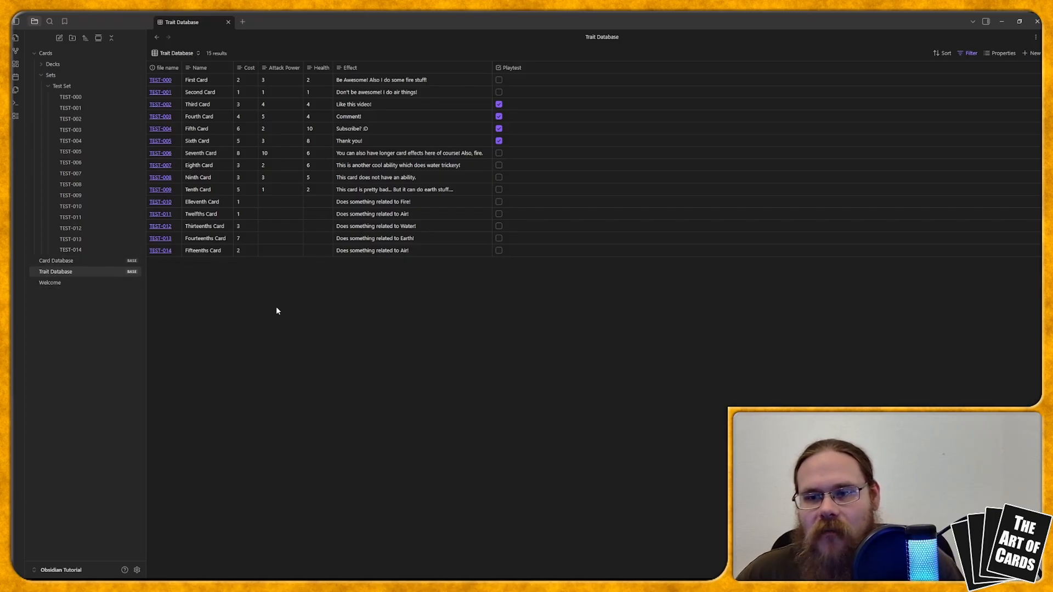
- Add a Type property with the value Unit to the TEST-000 card note
left_click(98, 97)
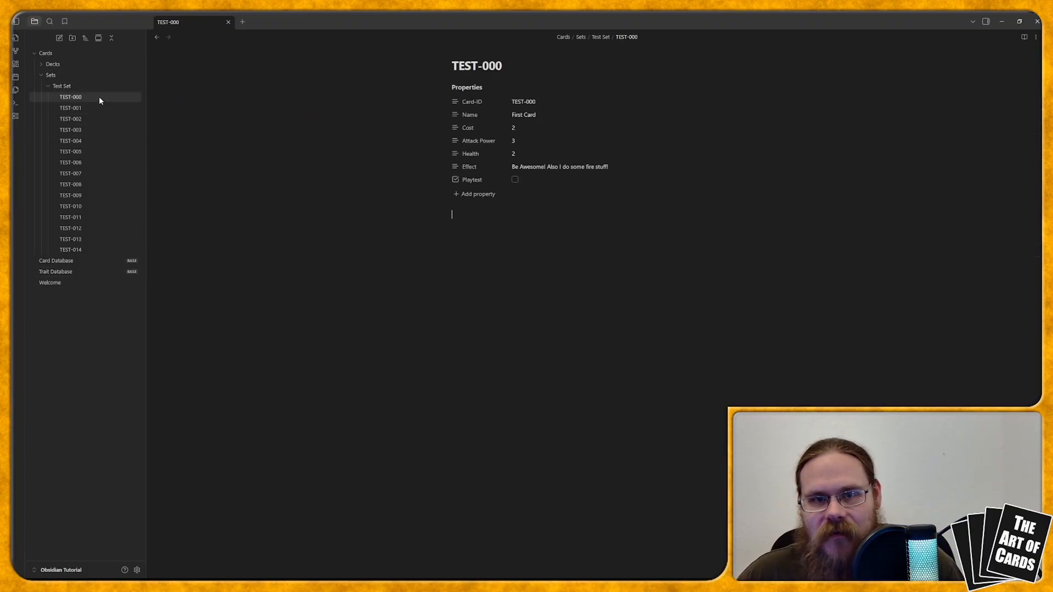
left_click(493, 194)
type("Type")
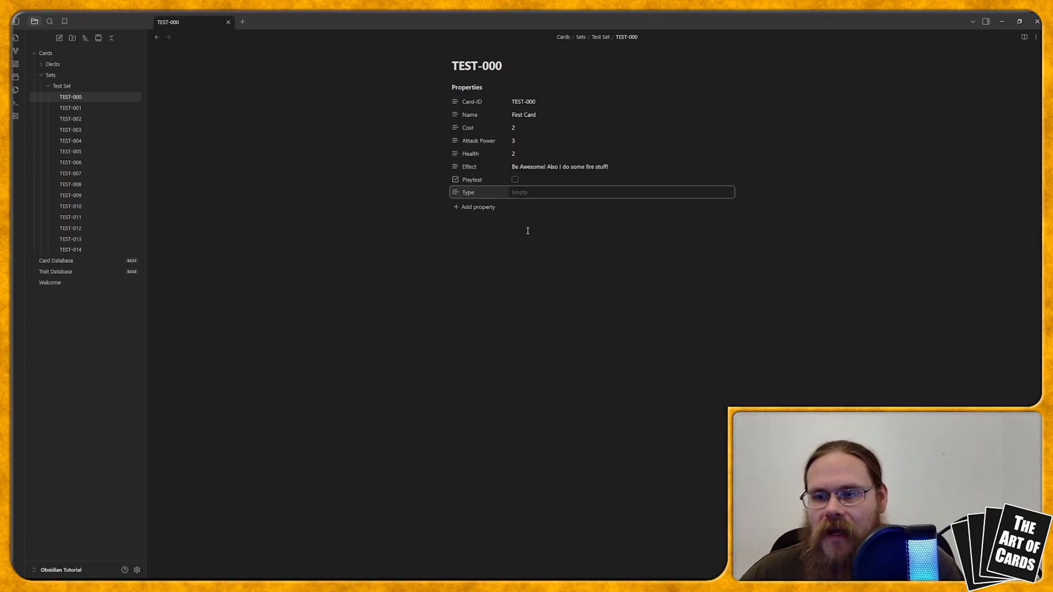
key("Tab")
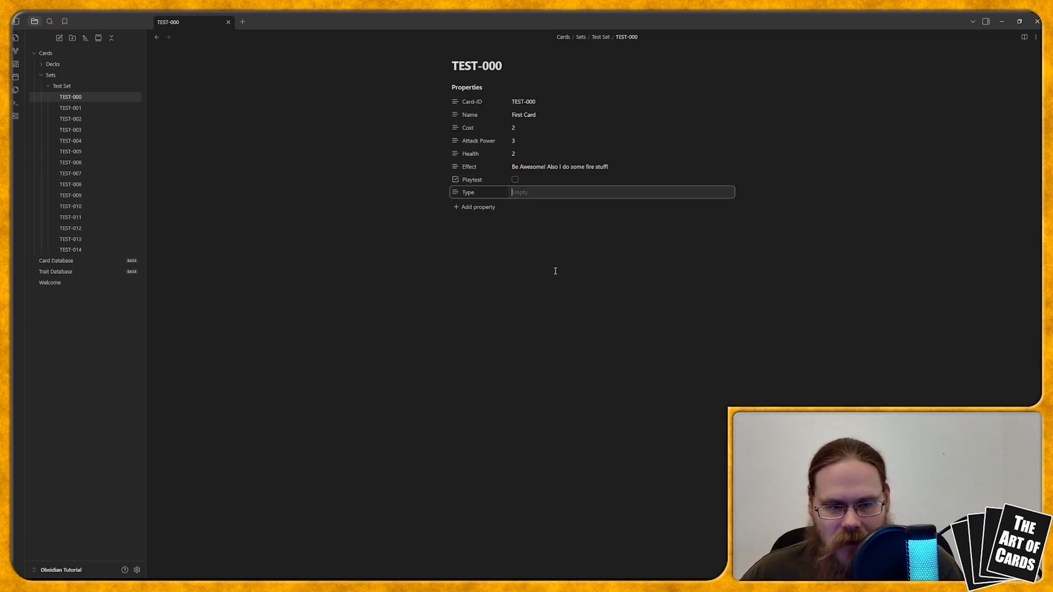
type("Unit")
key("Return")
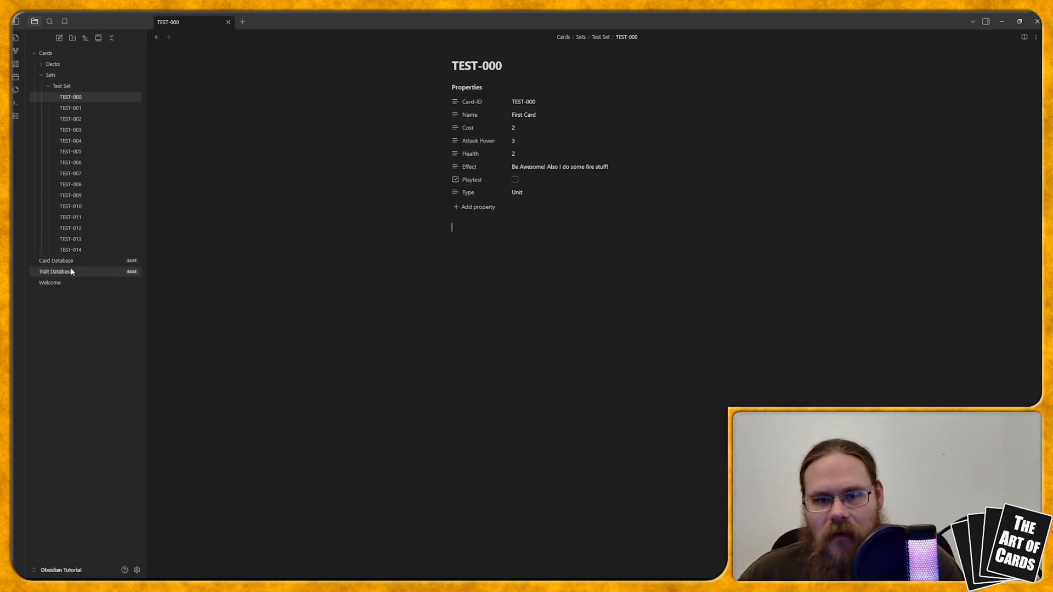
- Show the Type property in the Card Database base and place its column between Name and Cost
left_click(55, 261)
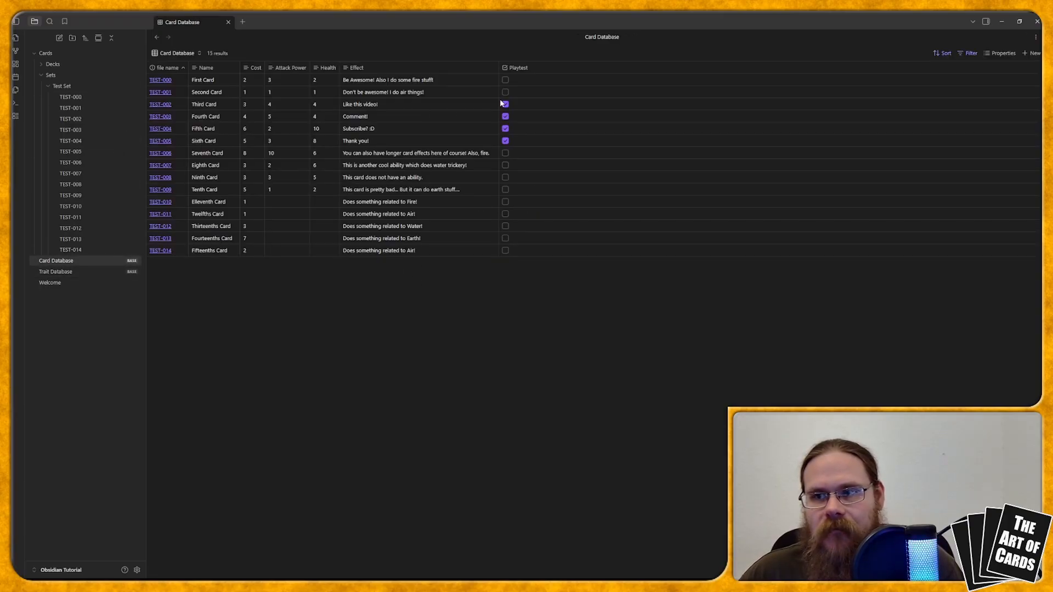
left_click(1000, 53)
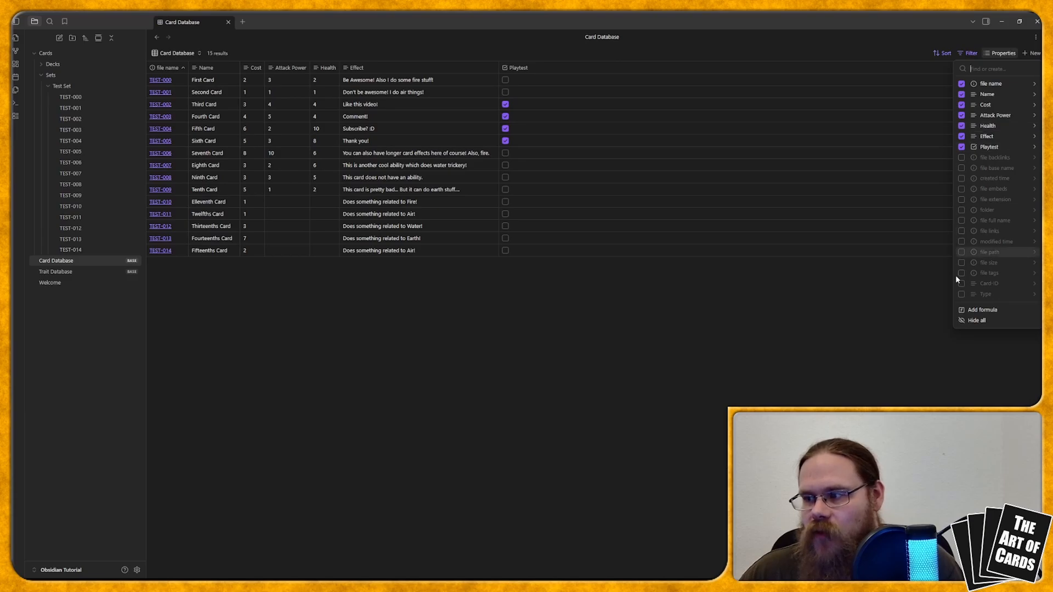
left_click(961, 295)
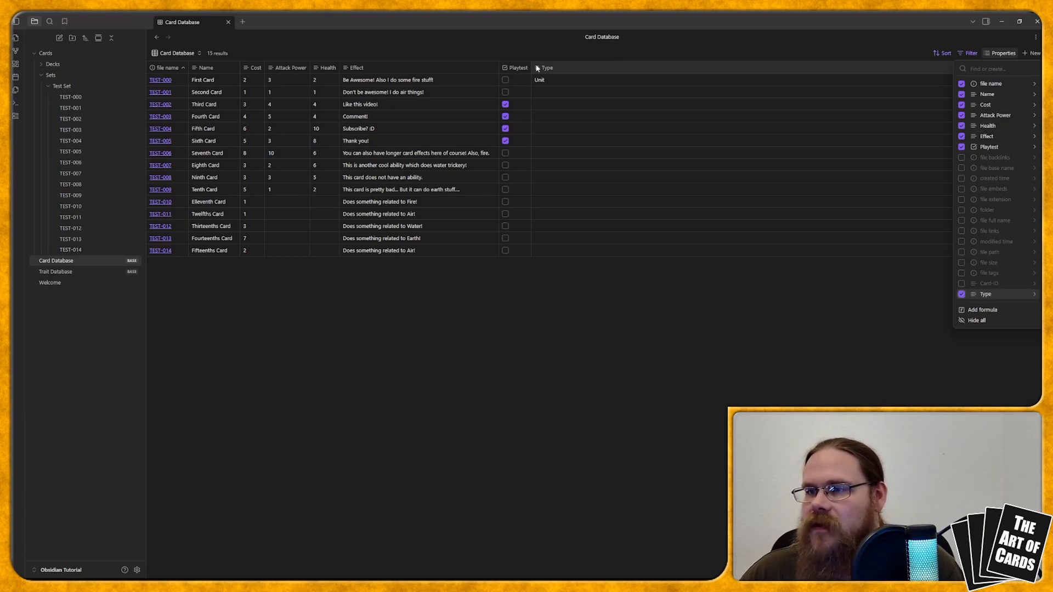
left_click(567, 167)
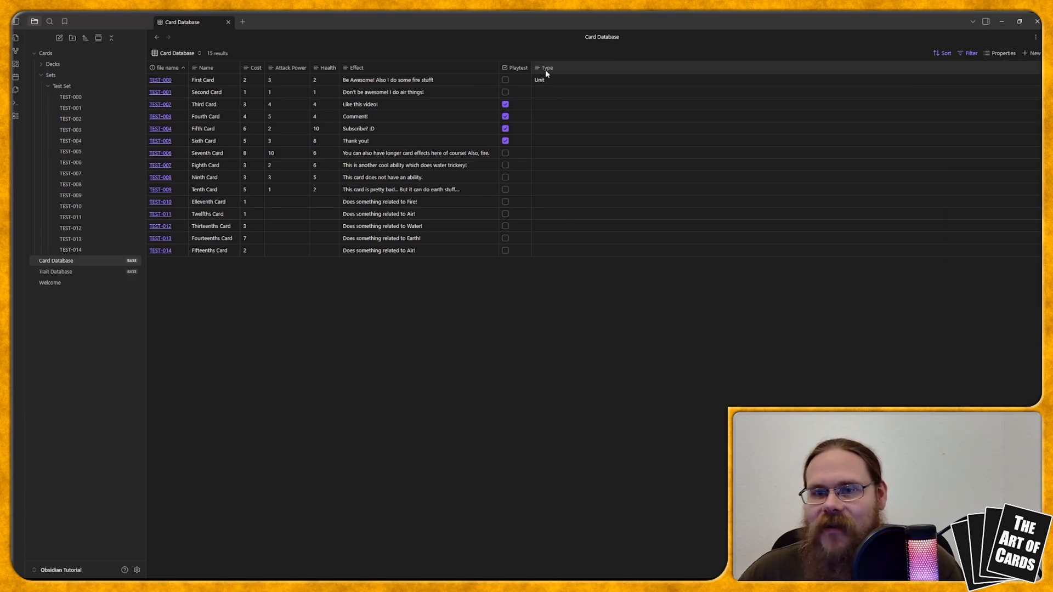
left_click_drag(546, 69, 248, 68)
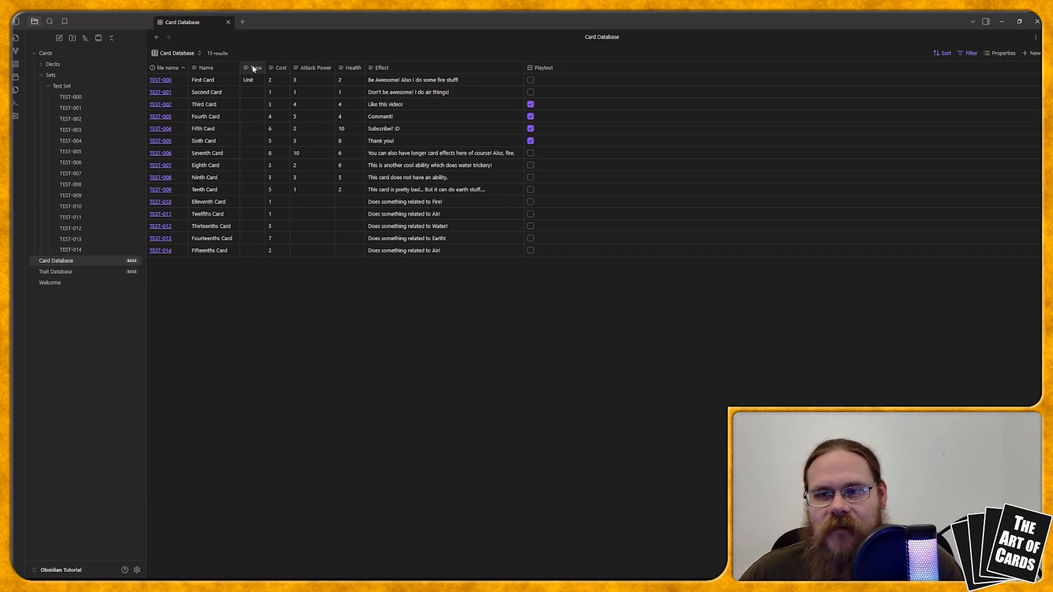
- Set the Type of cards TEST-001 through TEST-009 to Unit in the Card Database table
left_click(249, 93)
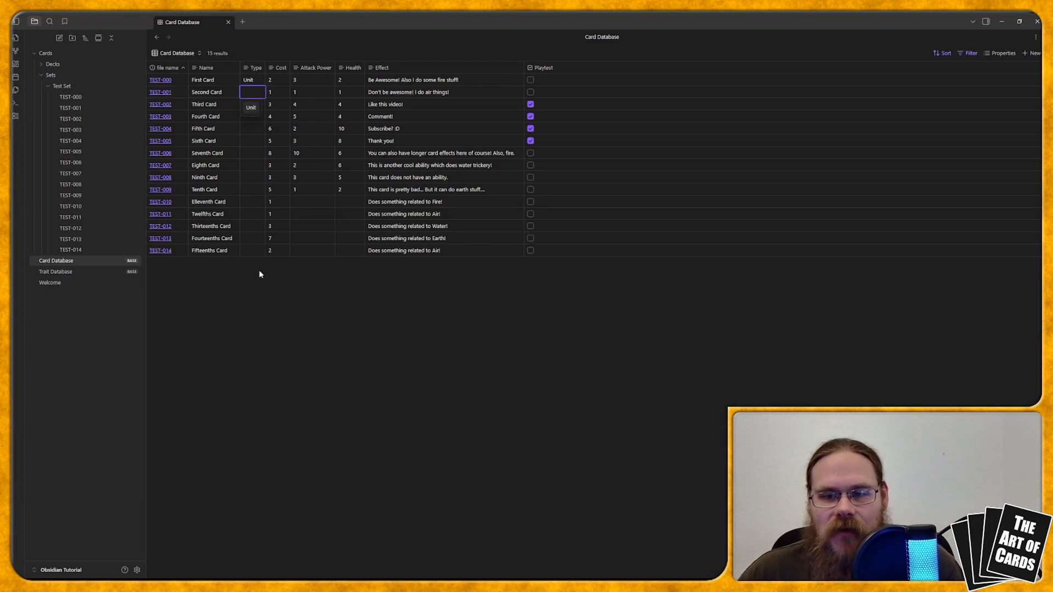
left_click(251, 108)
left_click(252, 104)
left_click(255, 120)
left_click(252, 116)
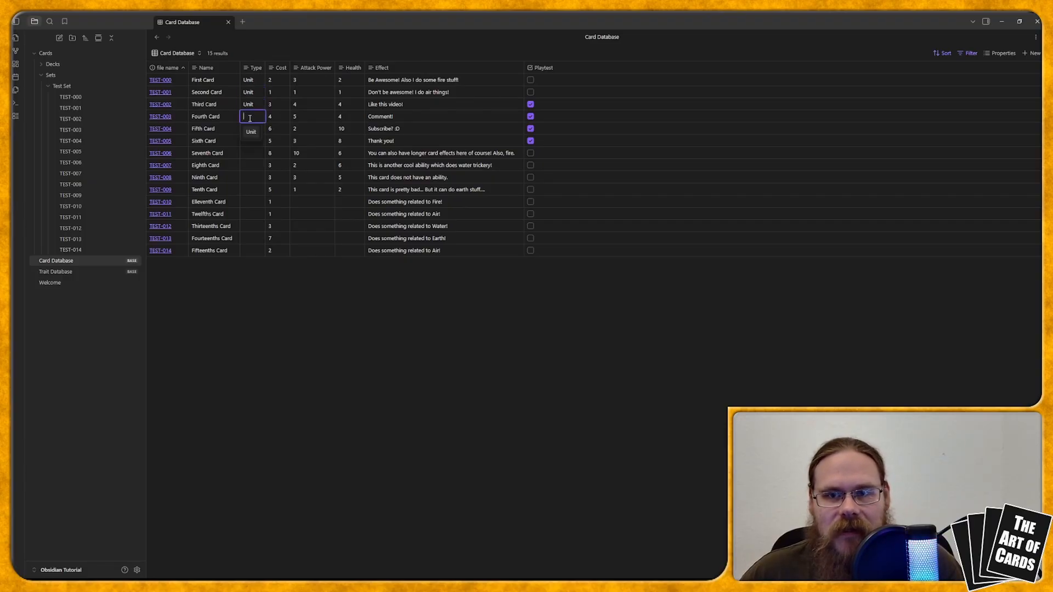
left_click(252, 133)
left_click(252, 129)
left_click(252, 143)
left_click(252, 141)
left_click(251, 155)
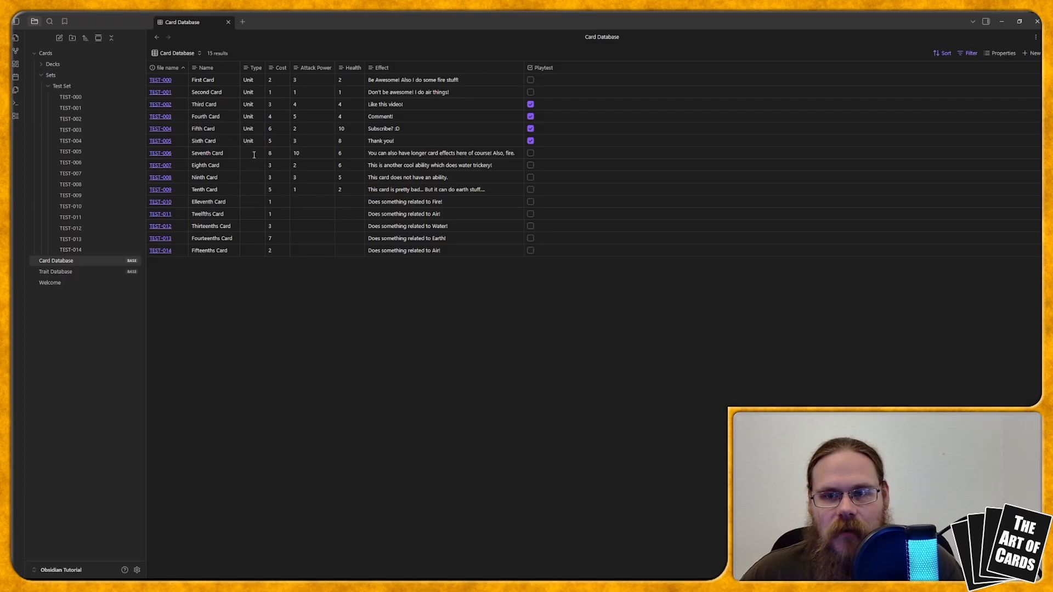
left_click(252, 153)
left_click(251, 169)
left_click(252, 165)
left_click(251, 180)
left_click(252, 177)
left_click(252, 193)
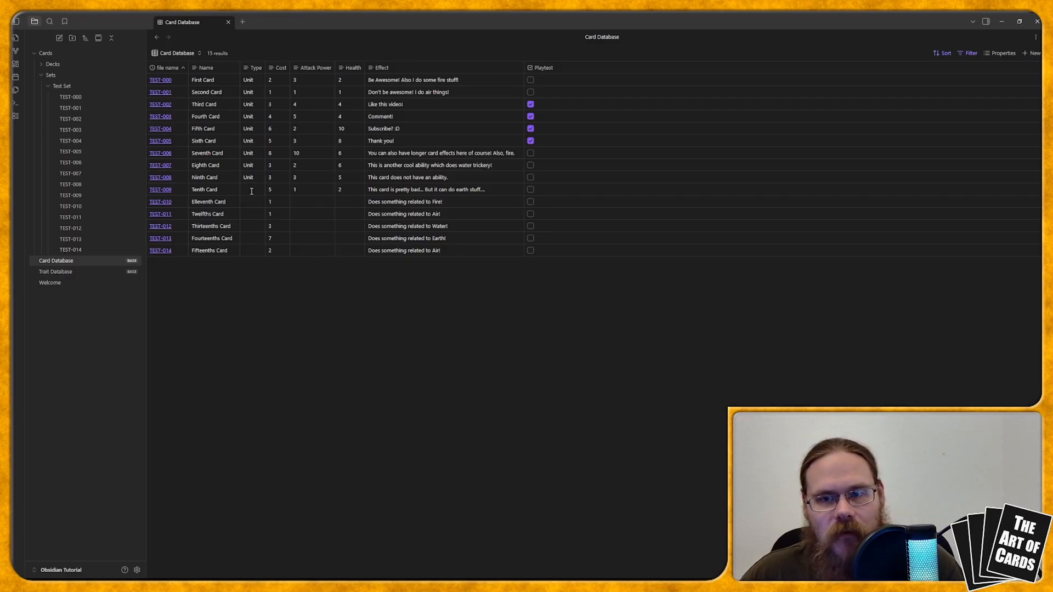
left_click(252, 189)
left_click(251, 204)
- Set the Type of cards TEST-010 through TEST-014 to Spell in the Card Database table
left_click(252, 202)
type("Spell")
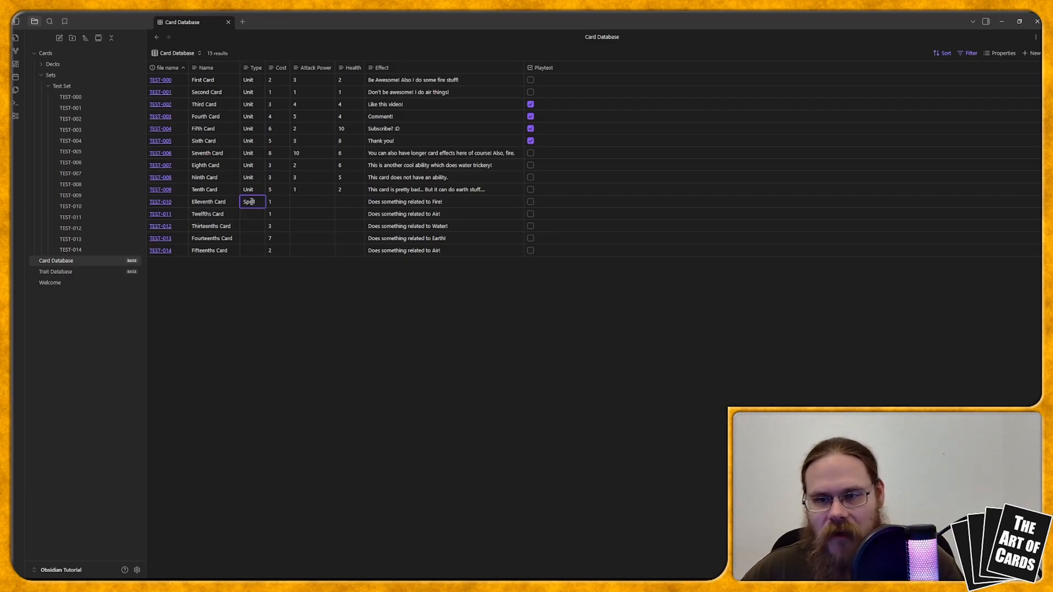
left_click(251, 214)
left_click(252, 214)
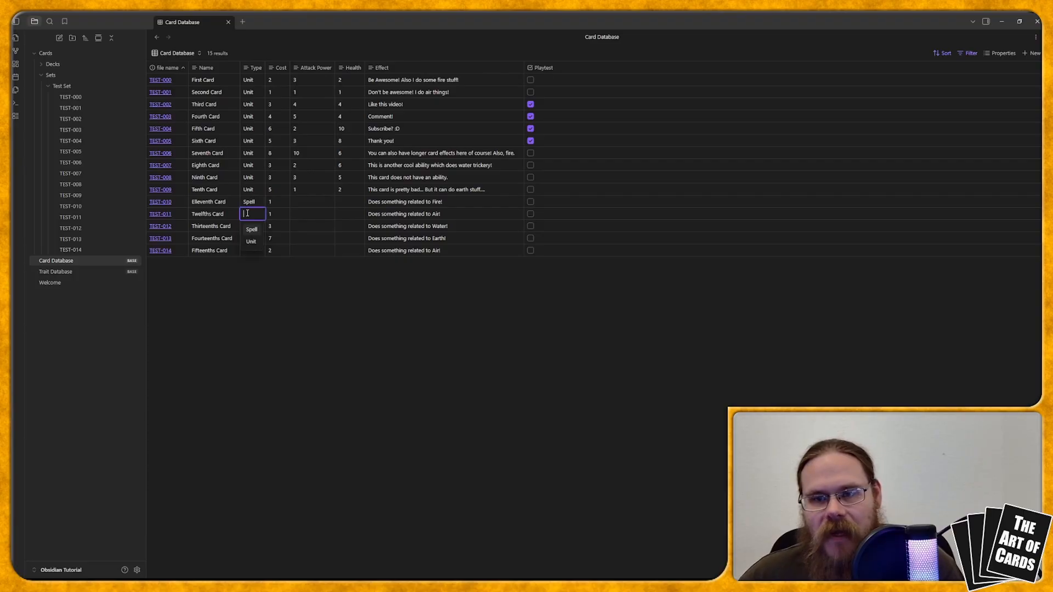
left_click(254, 230)
left_click(254, 230)
left_click(253, 242)
left_click(253, 242)
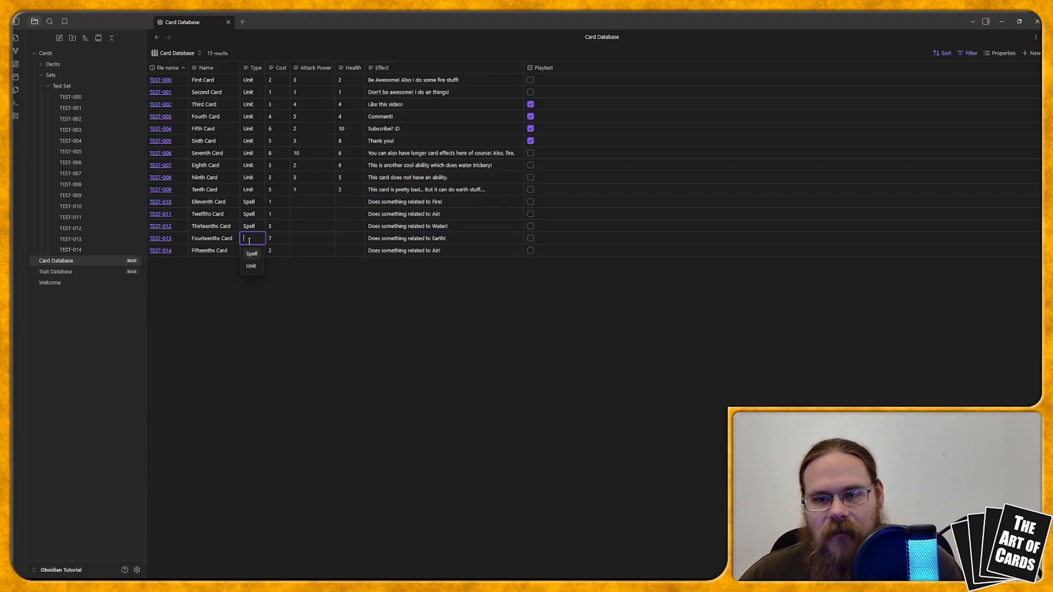
left_click(254, 254)
left_click(254, 253)
left_click(256, 266)
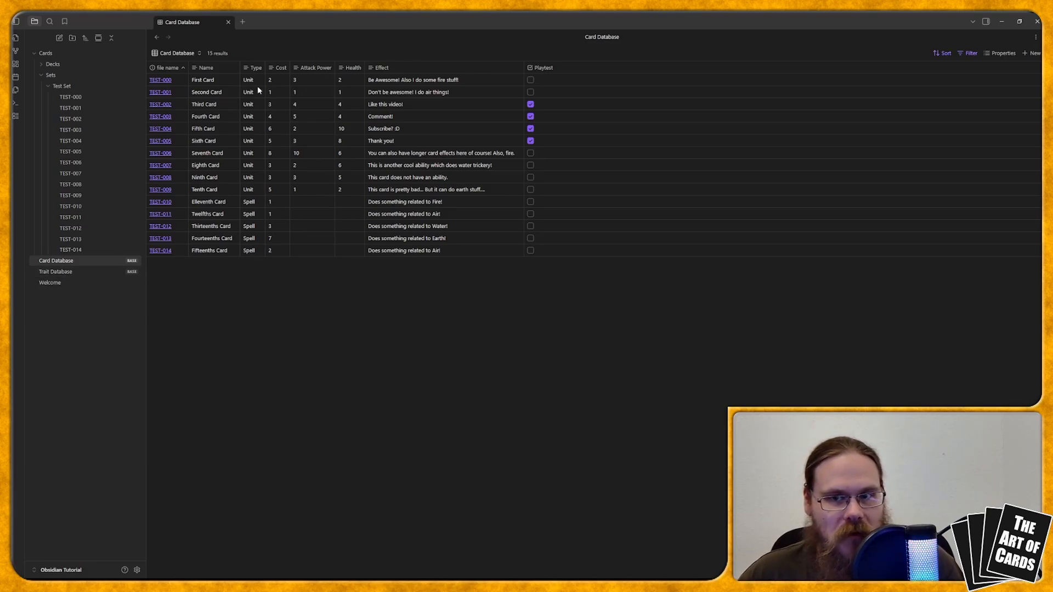
- Show the Type property in the Trait Database base and sort the table by Type in descending order
left_click(81, 273)
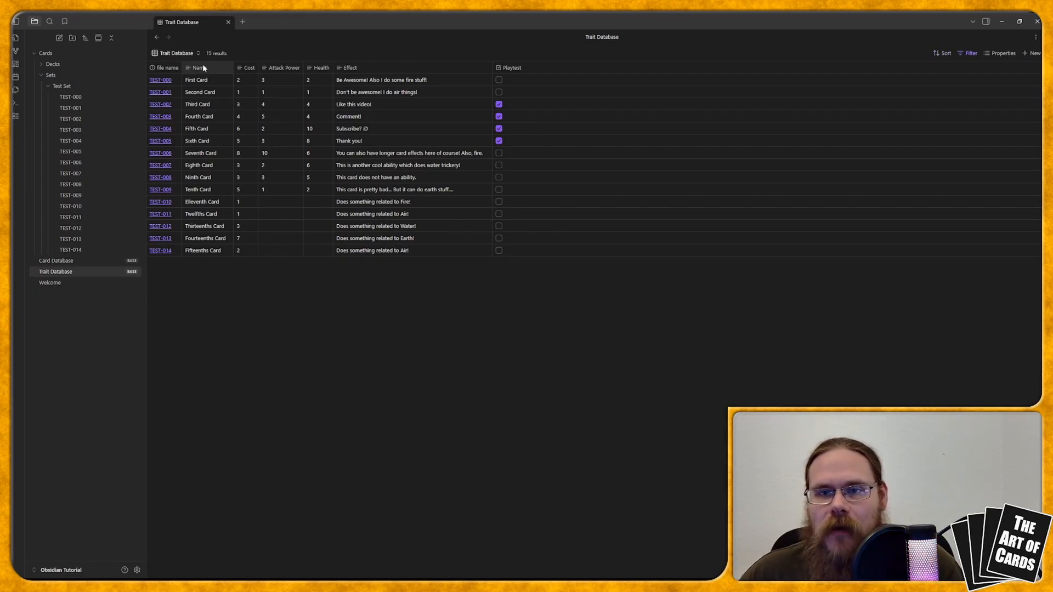
left_click(1002, 54)
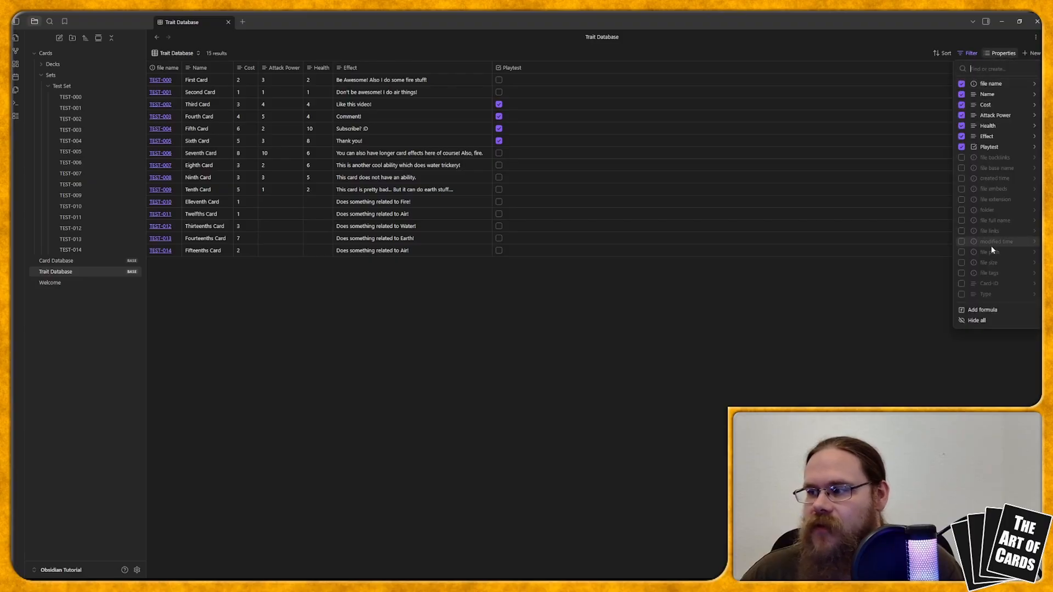
left_click(538, 66)
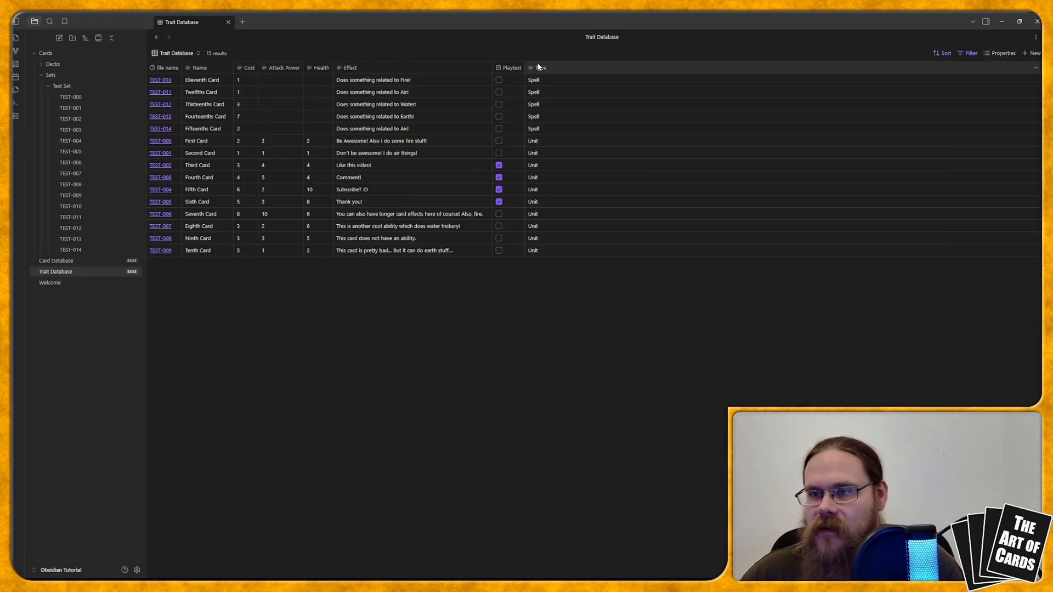
left_click(533, 68)
- Place the Type column between Cost and Attack Power in the Trait Database table
left_click_drag(533, 67, 260, 70)
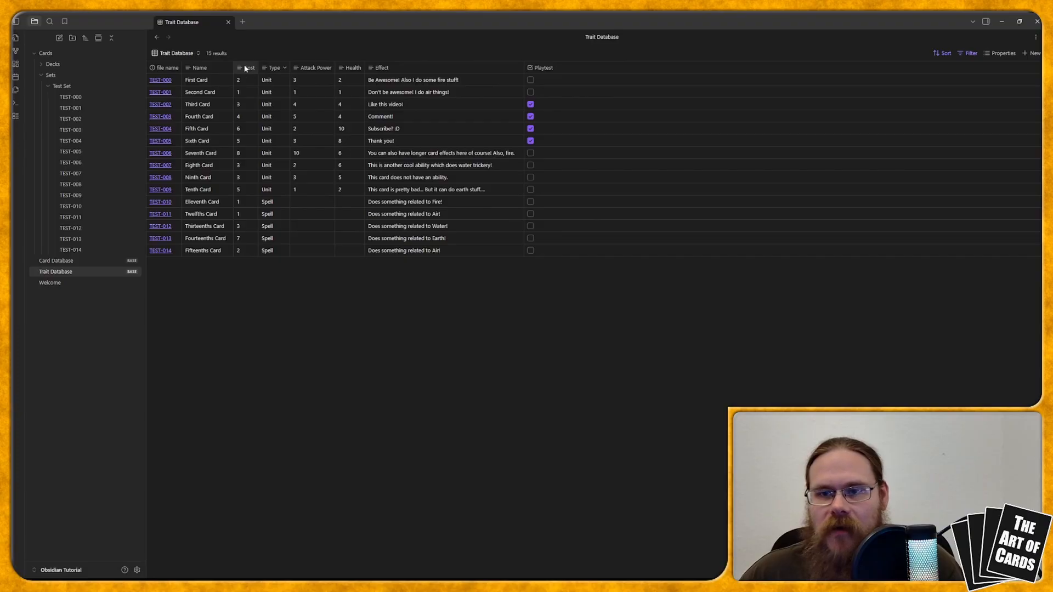
left_click(174, 68)
left_click(174, 68)
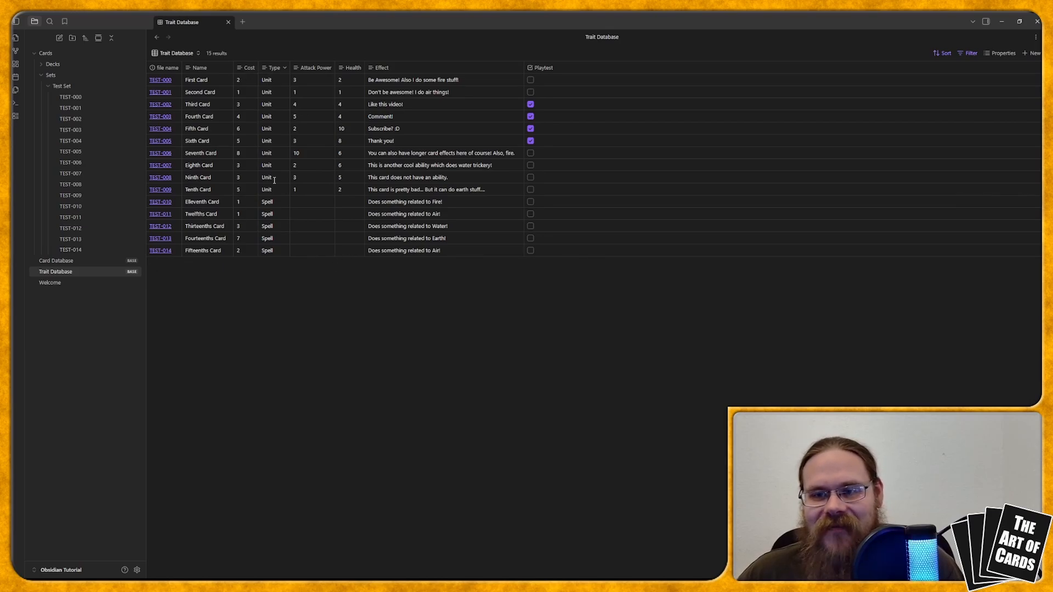
- Duplicate the Trait Database view and name the copy Units
left_click(176, 52)
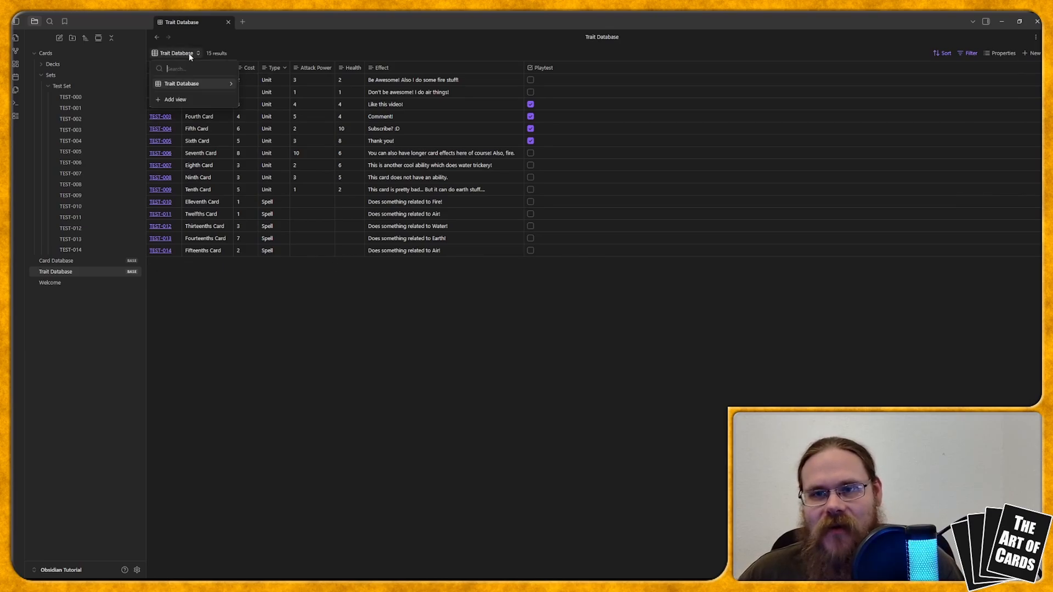
left_click(232, 85)
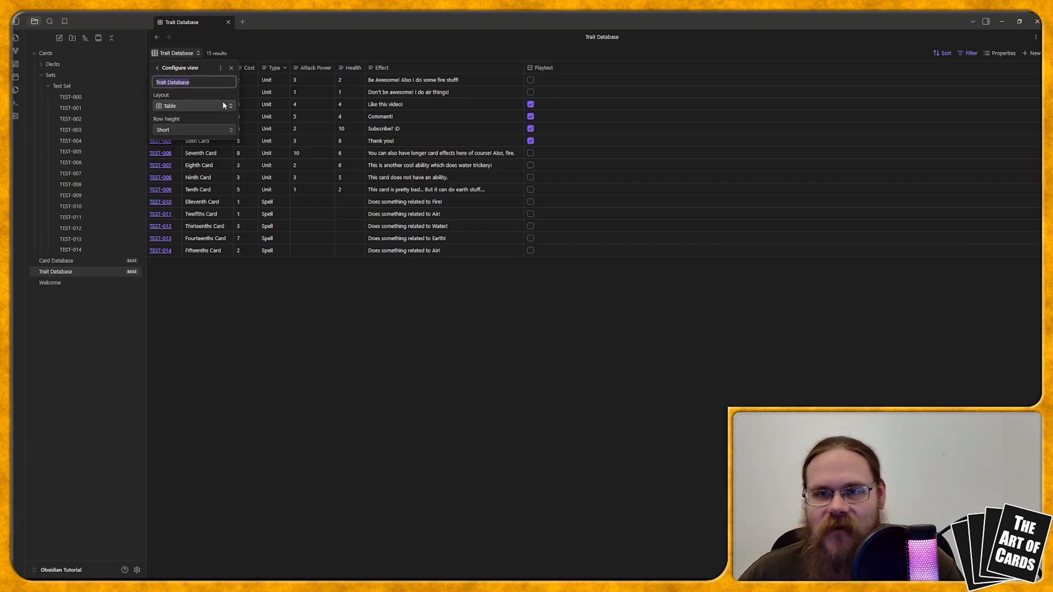
key("End")
type("2")
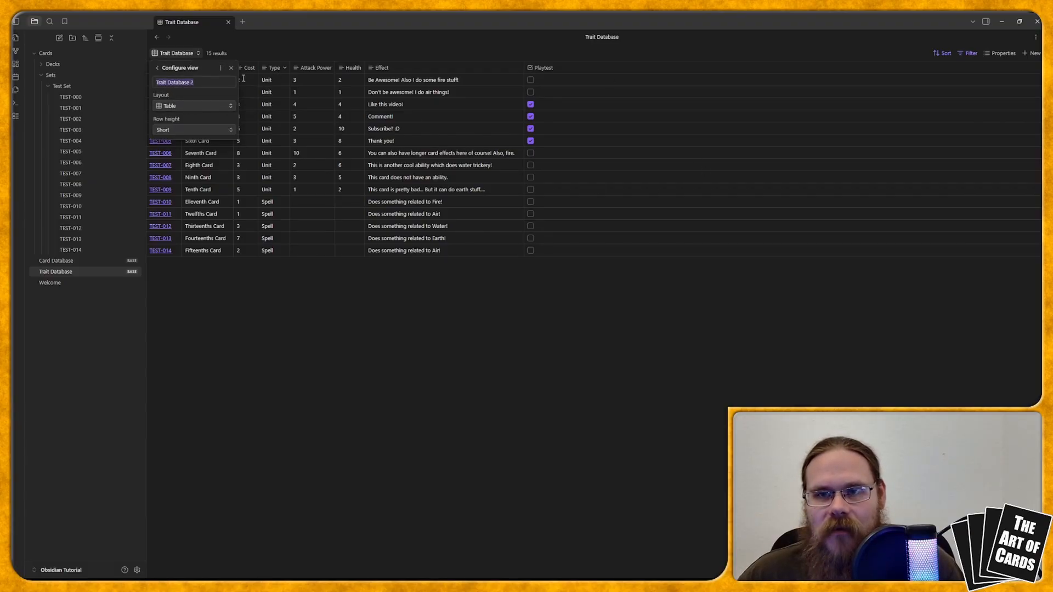
type("Un")
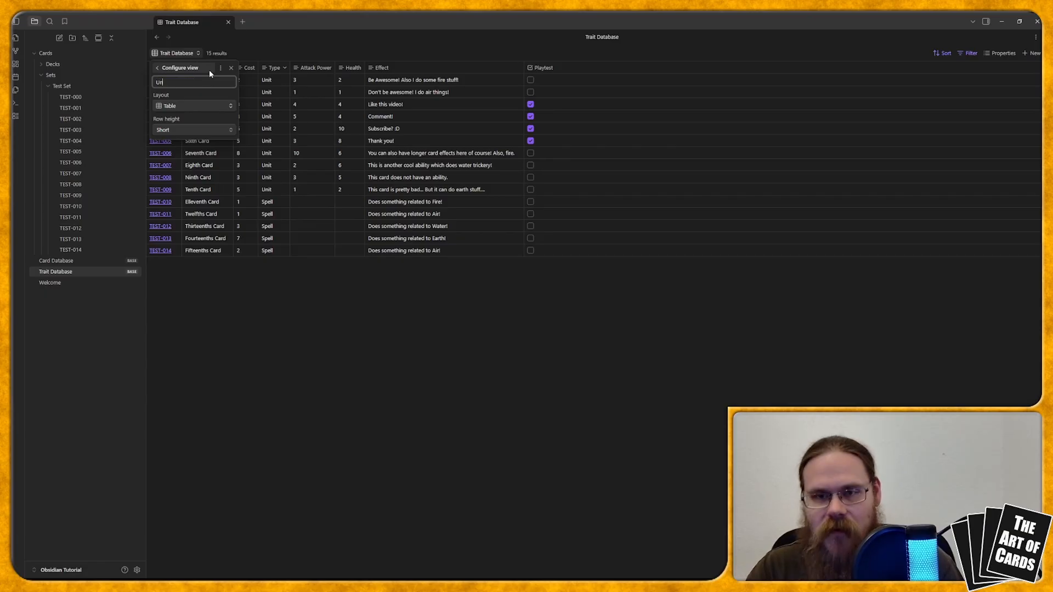
type("its")
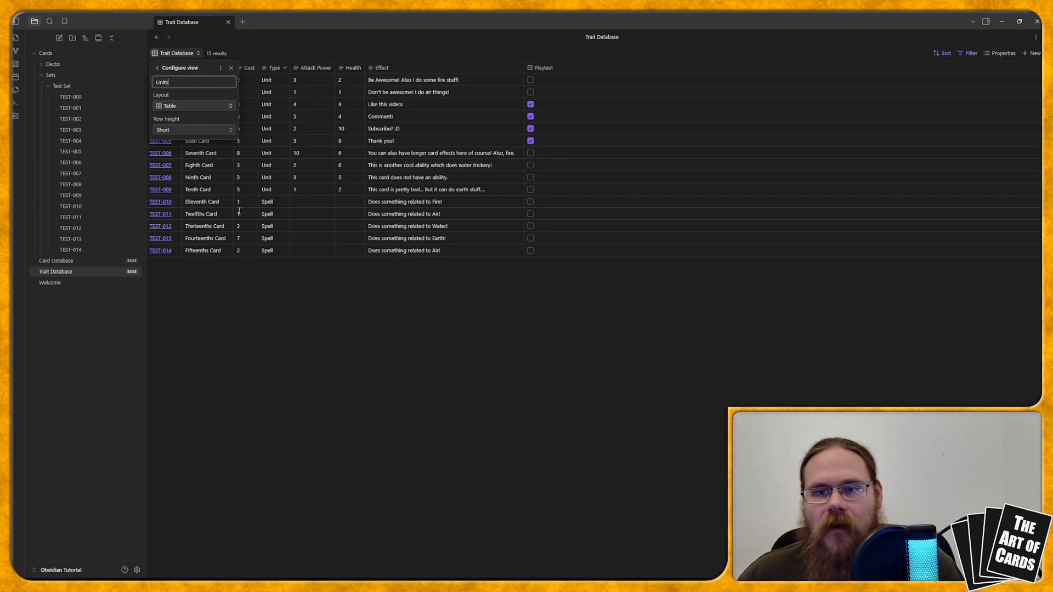
left_click(158, 68)
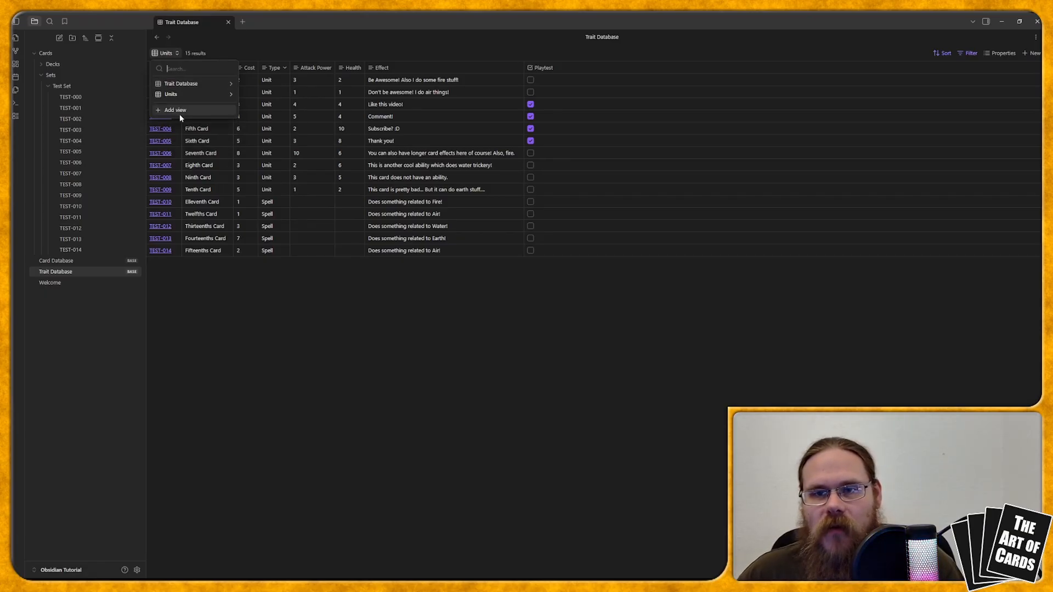
- Duplicate the Units view and name the copy Spells
left_click(183, 94)
left_click(175, 53)
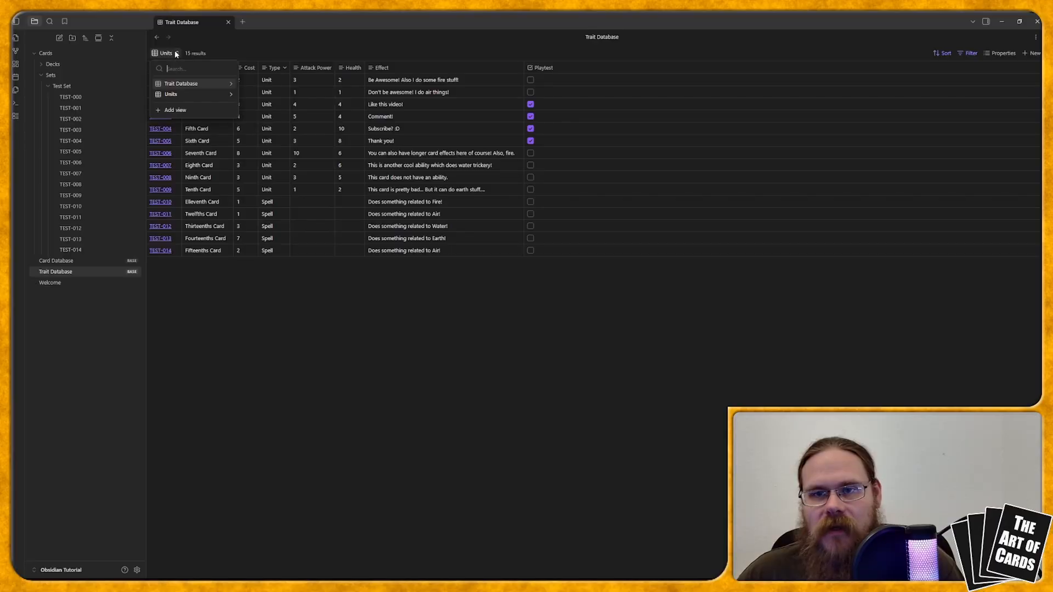
left_click(232, 94)
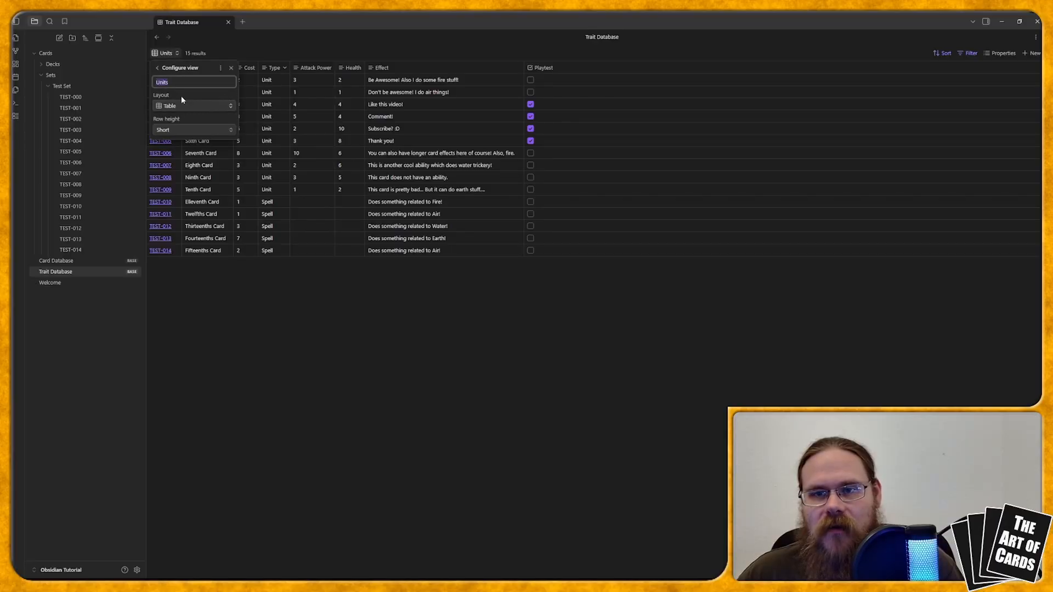
left_click(221, 68)
left_click(257, 77)
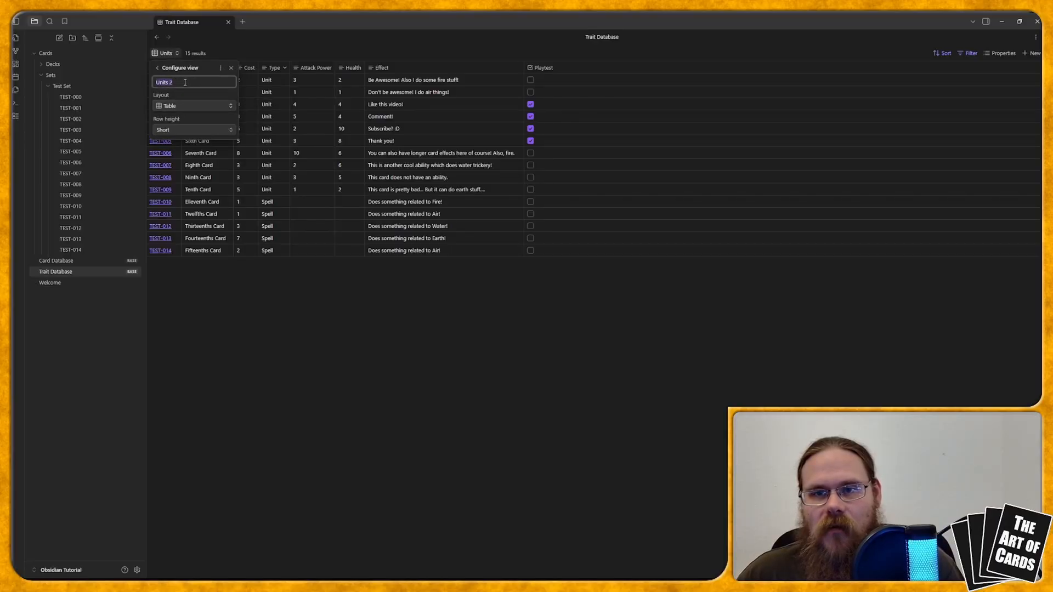
type("Spells")
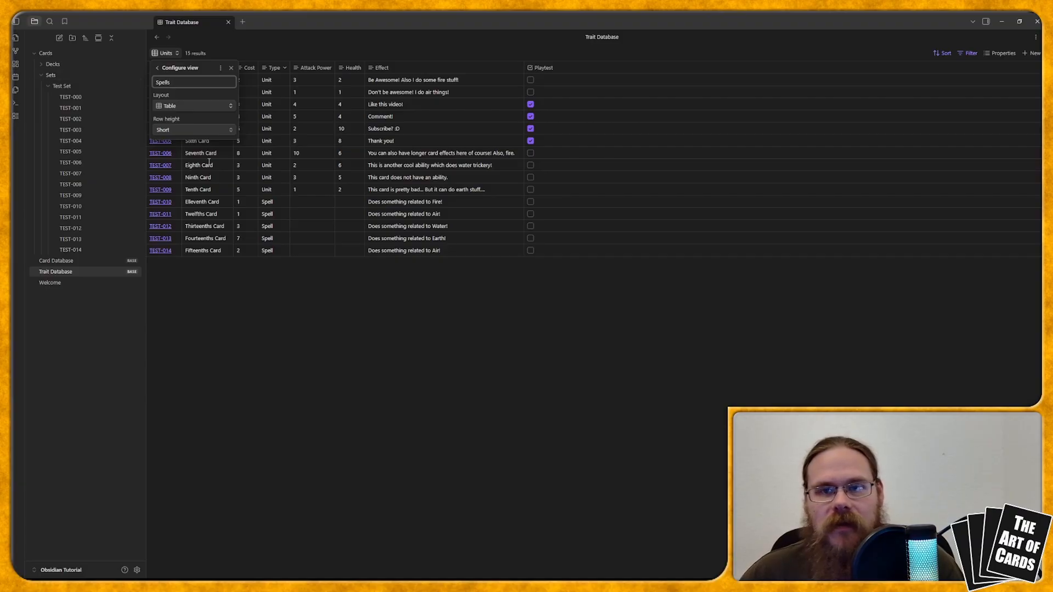
left_click(158, 68)
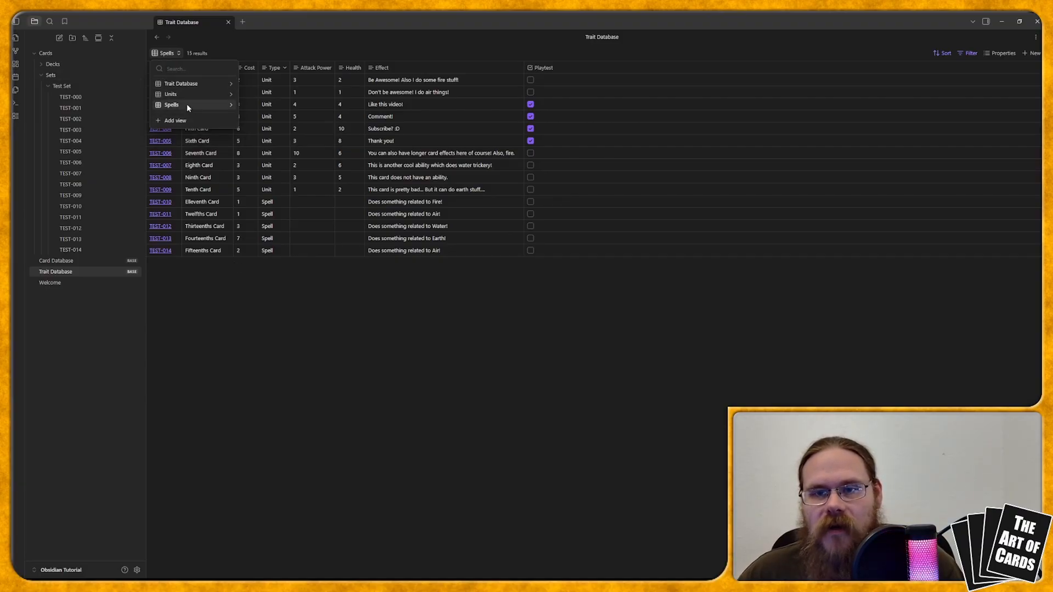
- Add a filter to the Units view so it only includes cards where Type is Unit
left_click(186, 88)
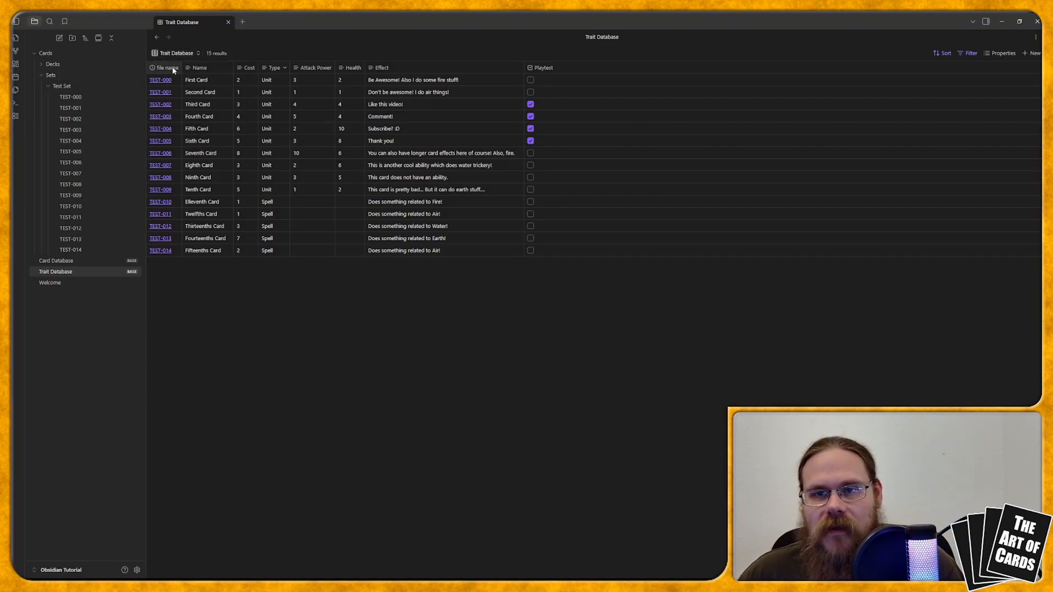
left_click(174, 53)
left_click(176, 94)
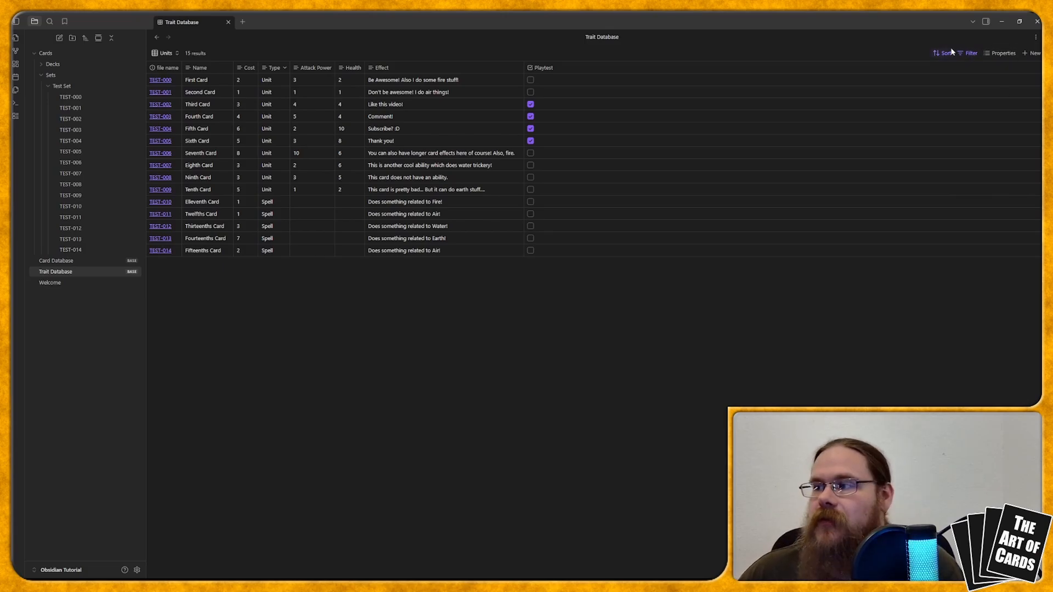
left_click(971, 53)
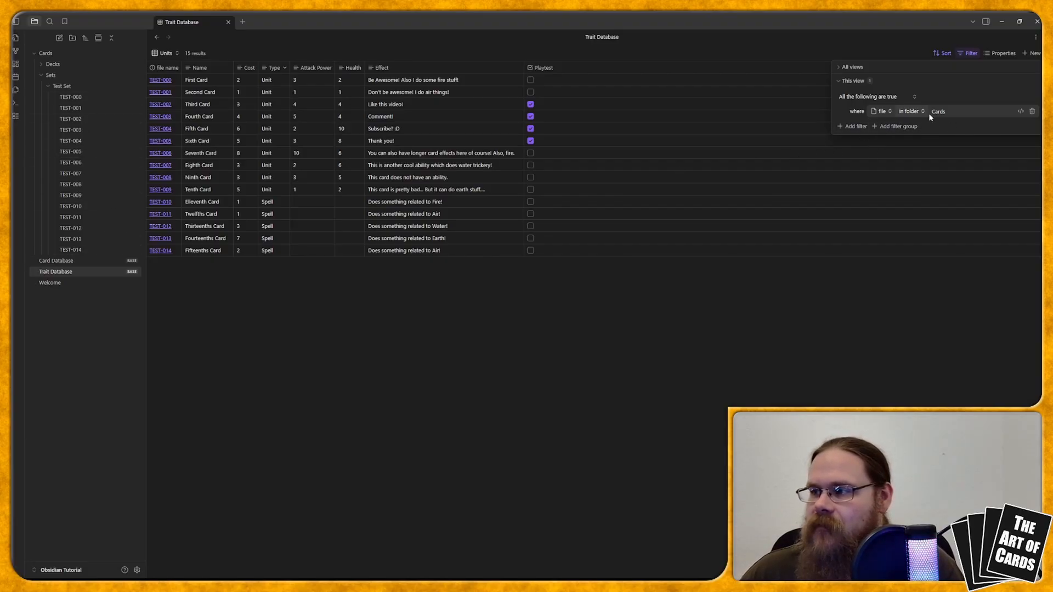
left_click(854, 128)
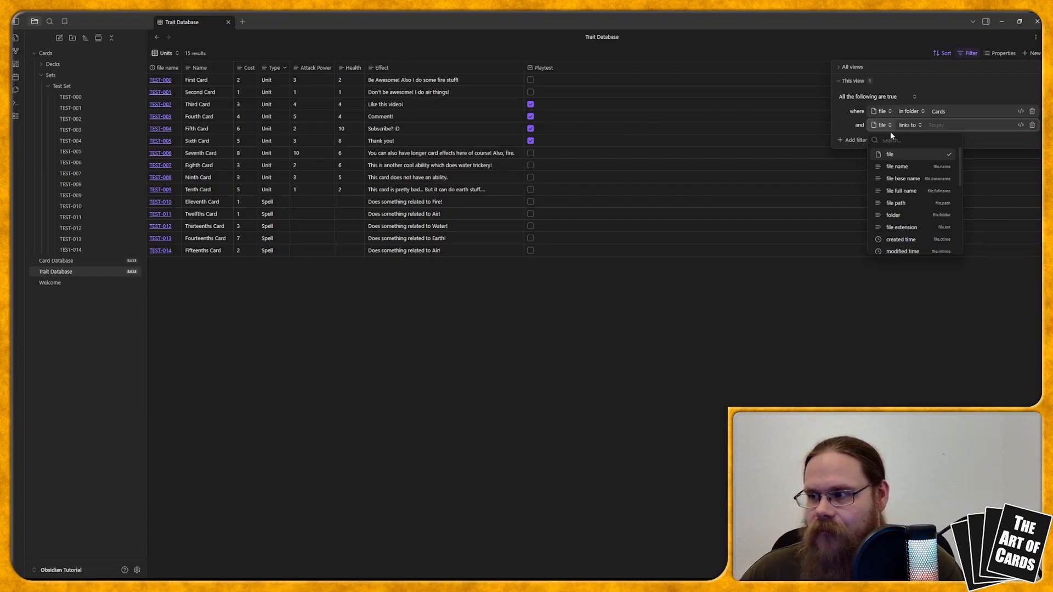
scroll(898, 162, "down", 5)
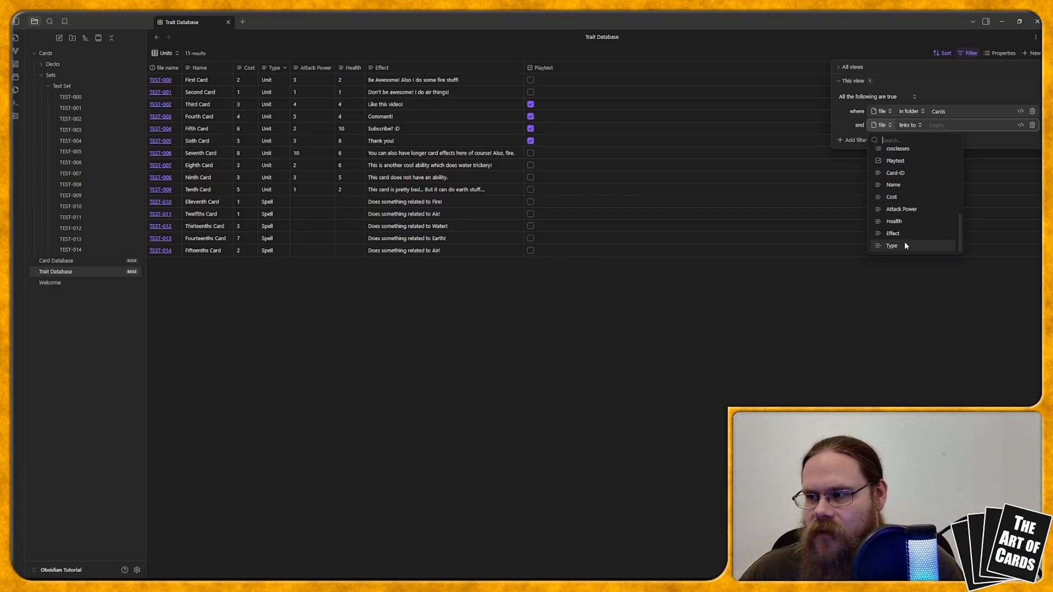
left_click(890, 247)
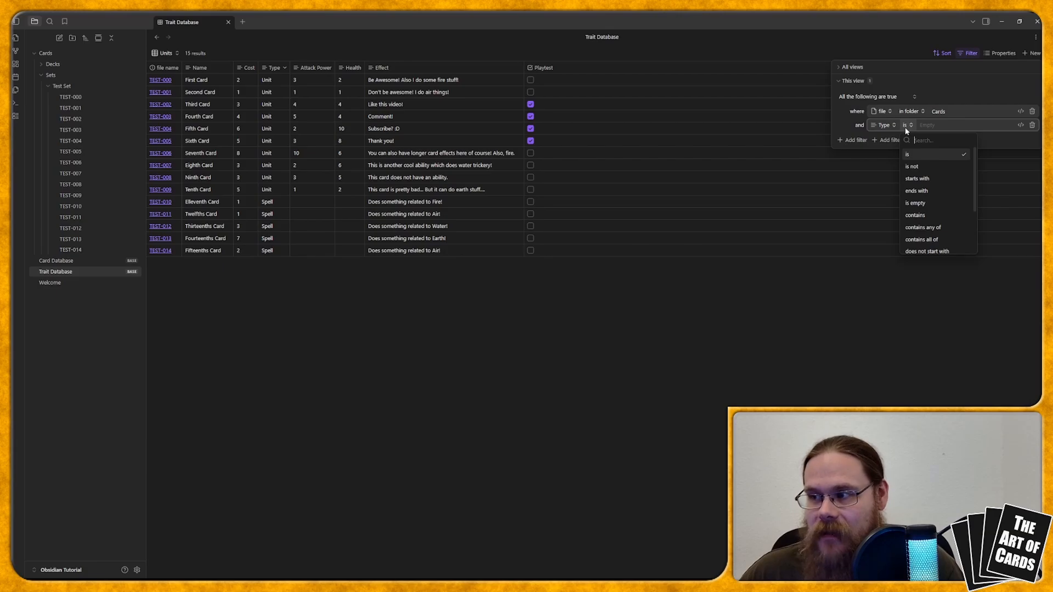
left_click(921, 155)
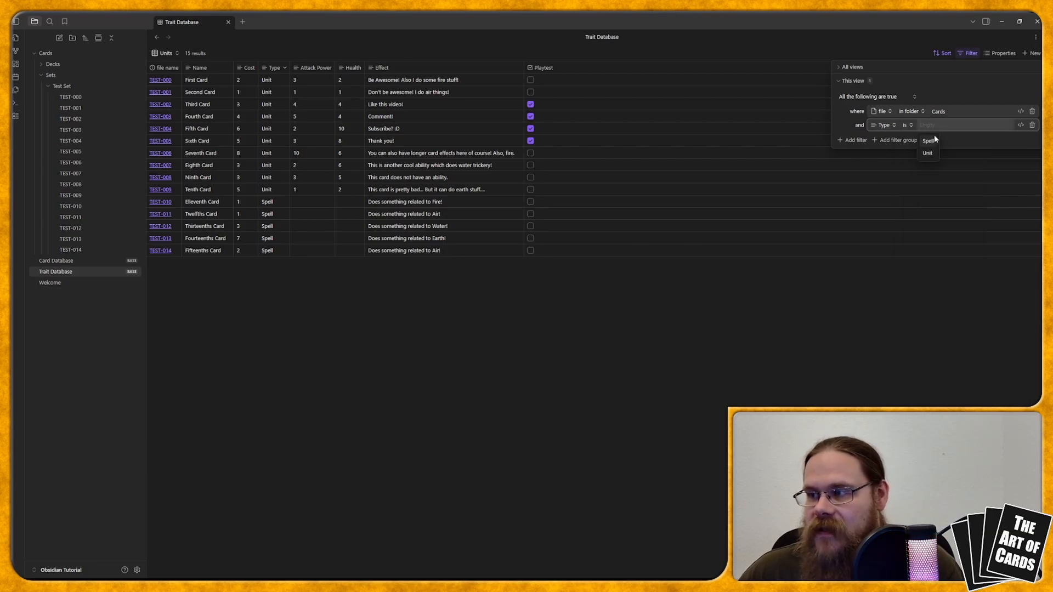
left_click(929, 153)
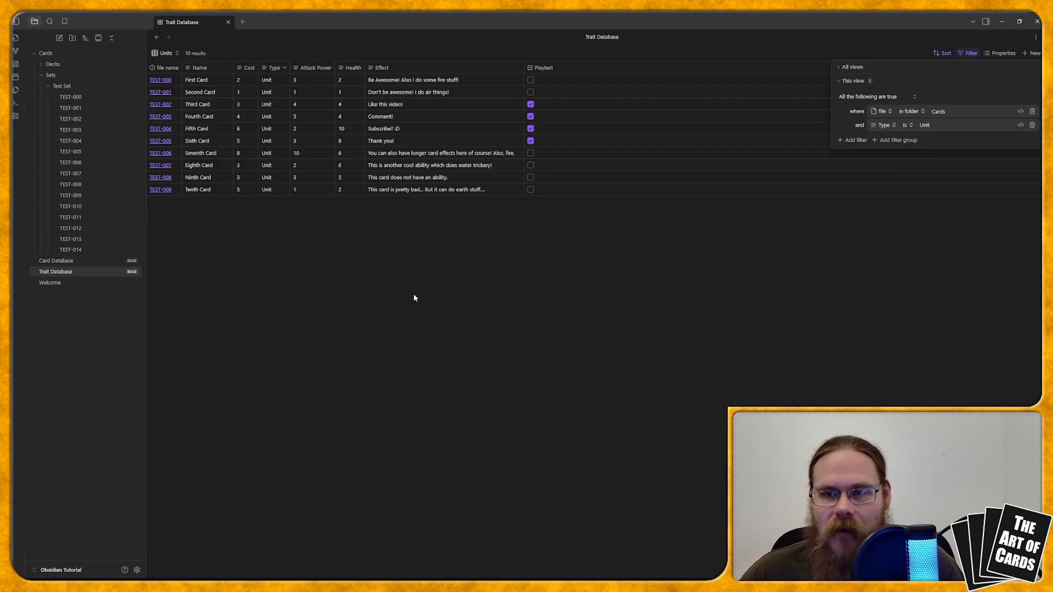
left_click(758, 241)
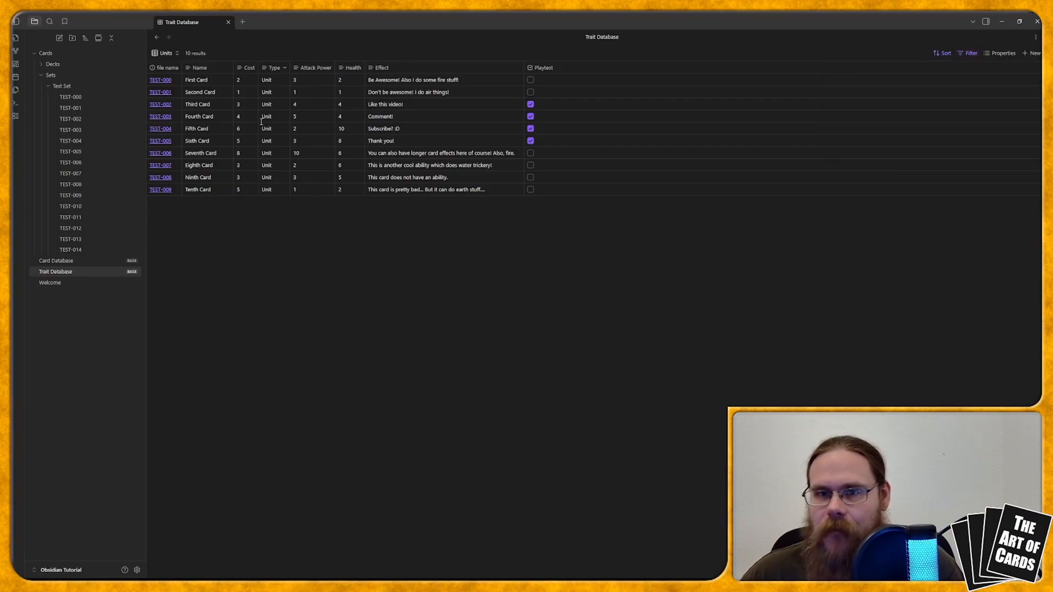
- Add a filter to the Spells view so it only includes cards where Type is Spell
left_click(166, 53)
left_click(175, 105)
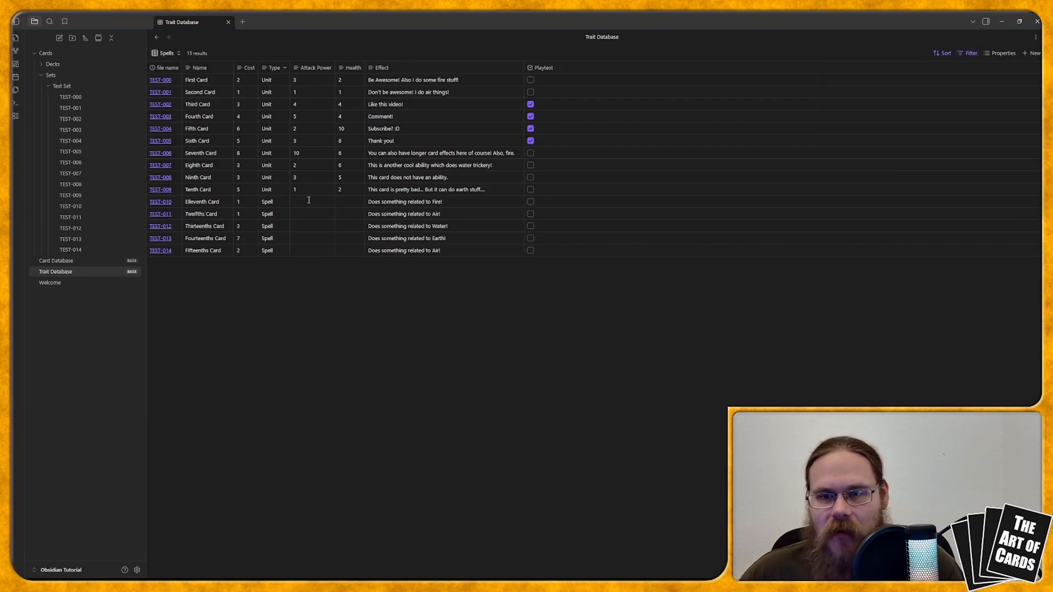
left_click(969, 53)
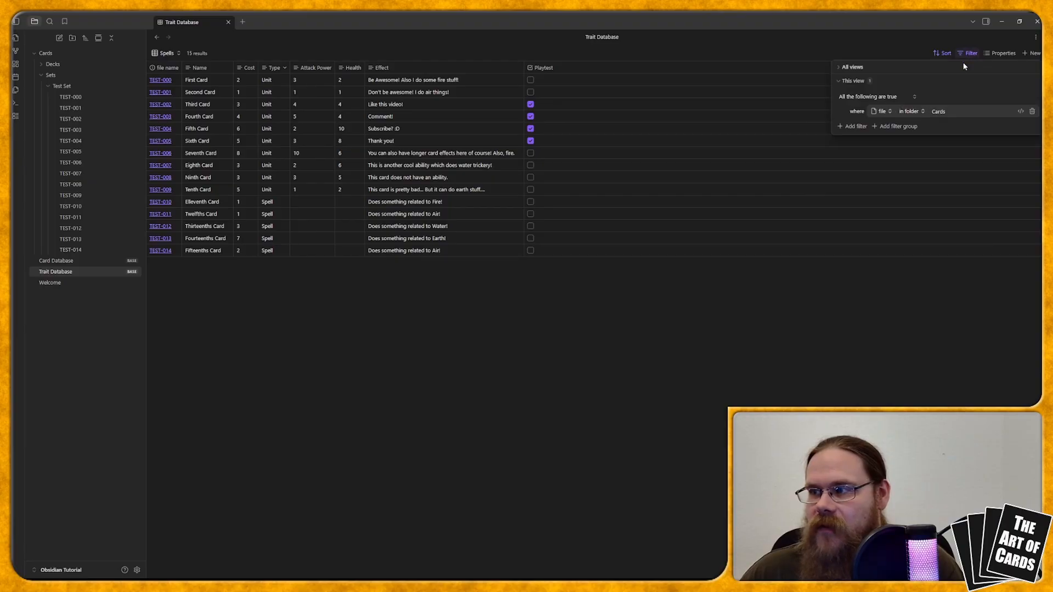
left_click(853, 127)
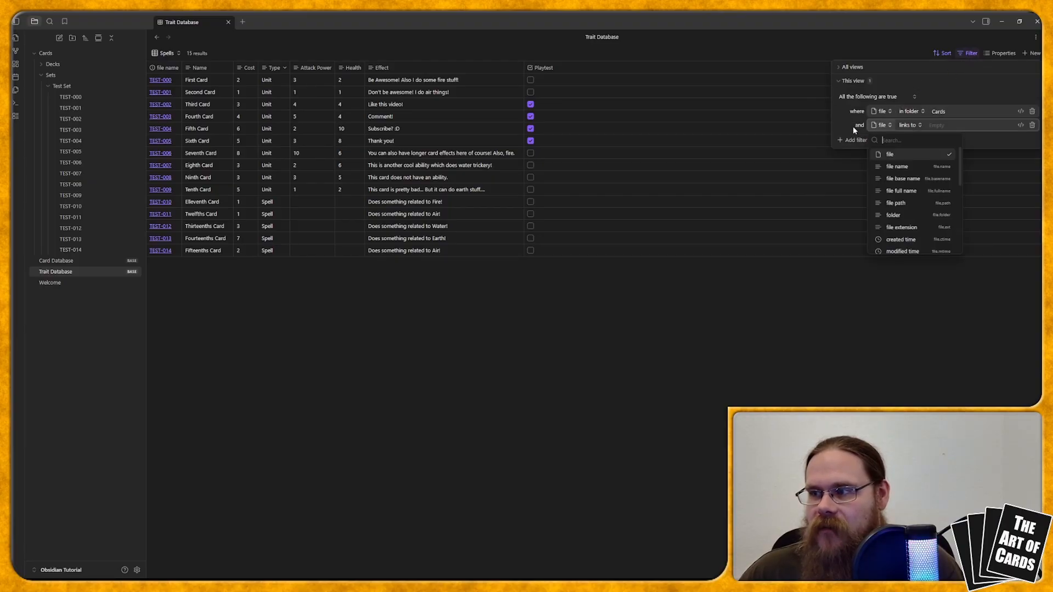
left_click(888, 125)
left_click(887, 126)
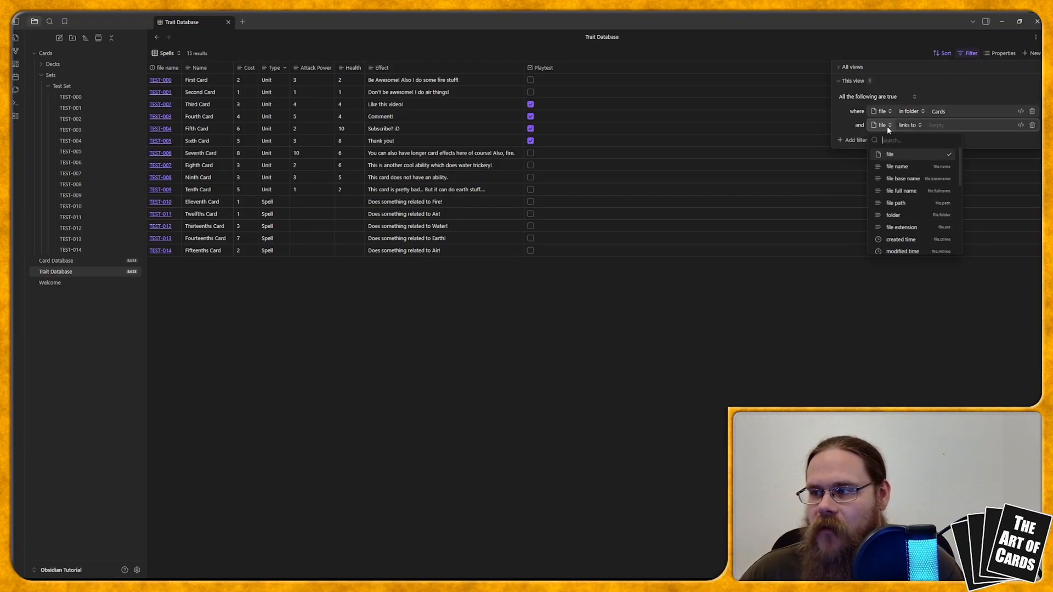
scroll(894, 241, "down", 5)
left_click(893, 246)
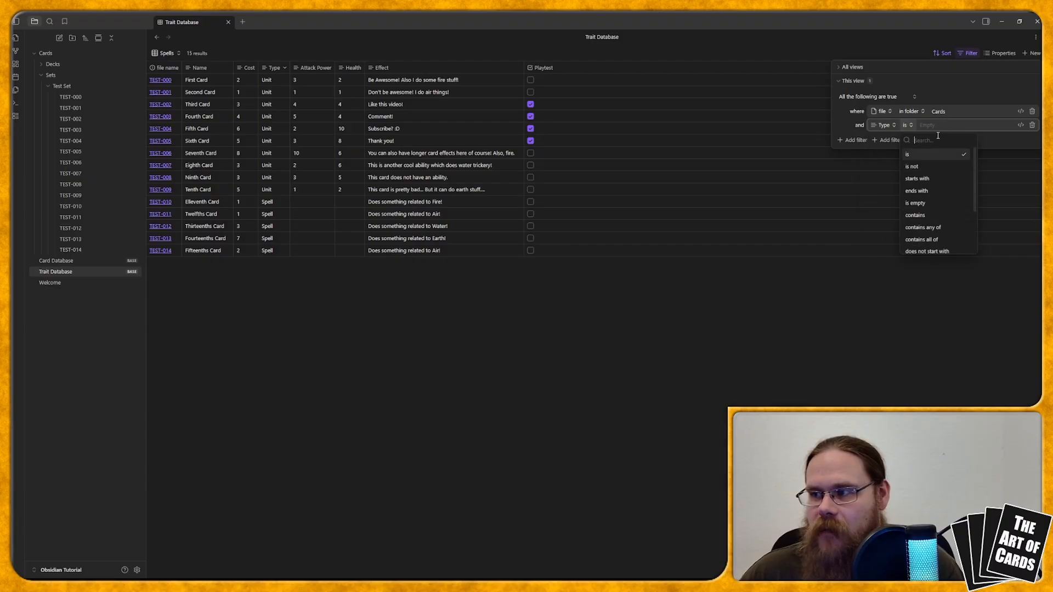
left_click(929, 126)
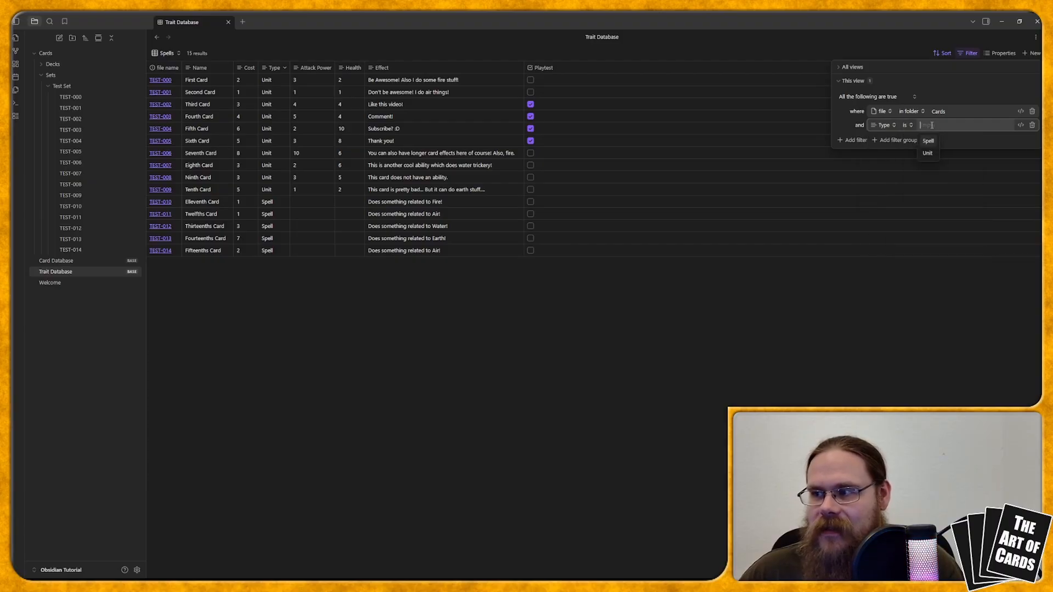
left_click(928, 142)
left_click(273, 166)
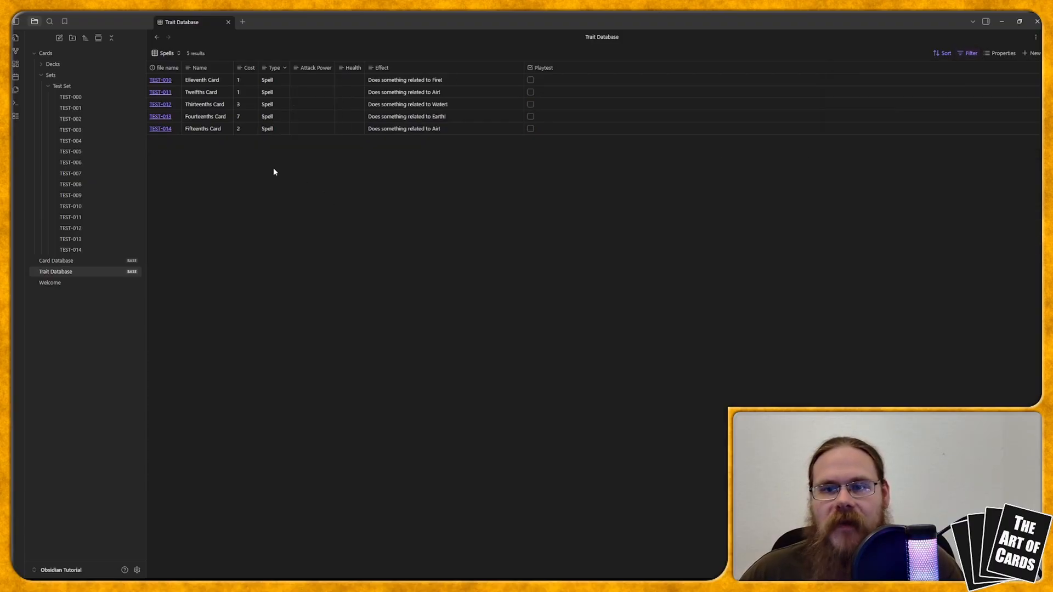
- Compare the Trait Database, Units and Spells views by switching between them, ending on the Trait Database view
left_click(177, 55)
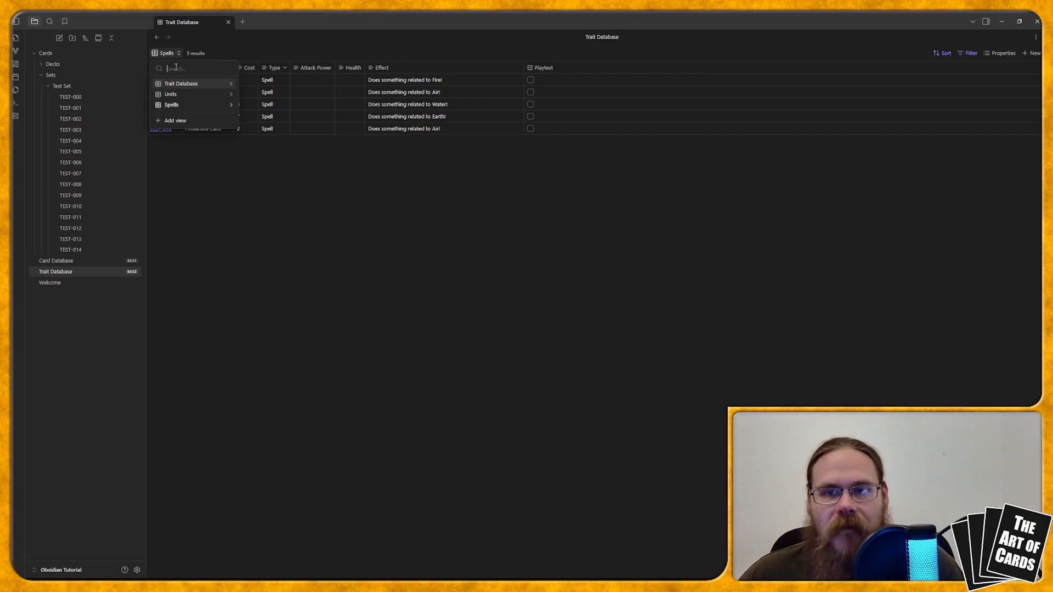
left_click(183, 85)
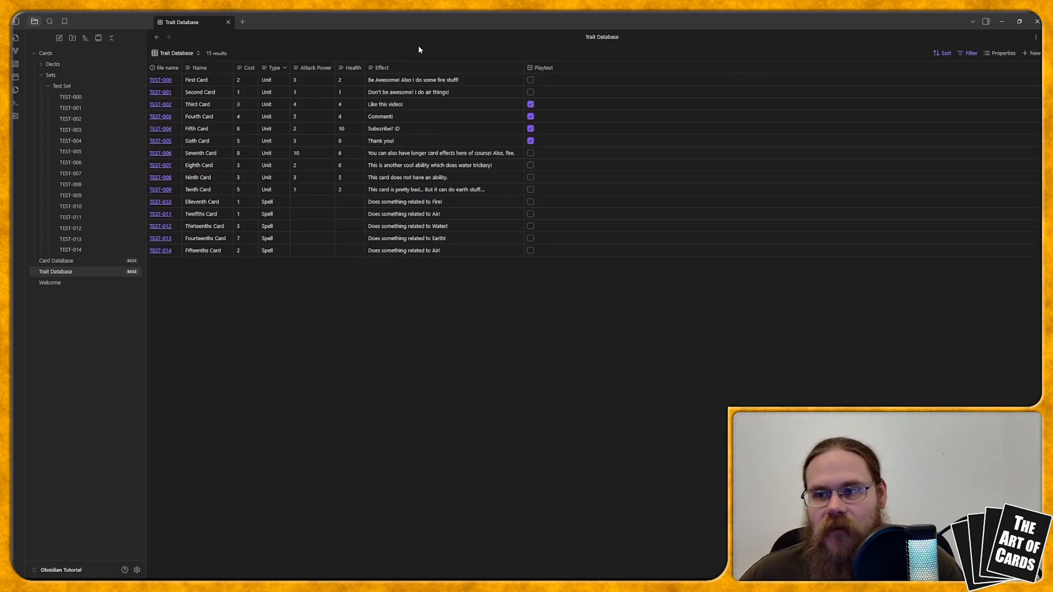
left_click(190, 54)
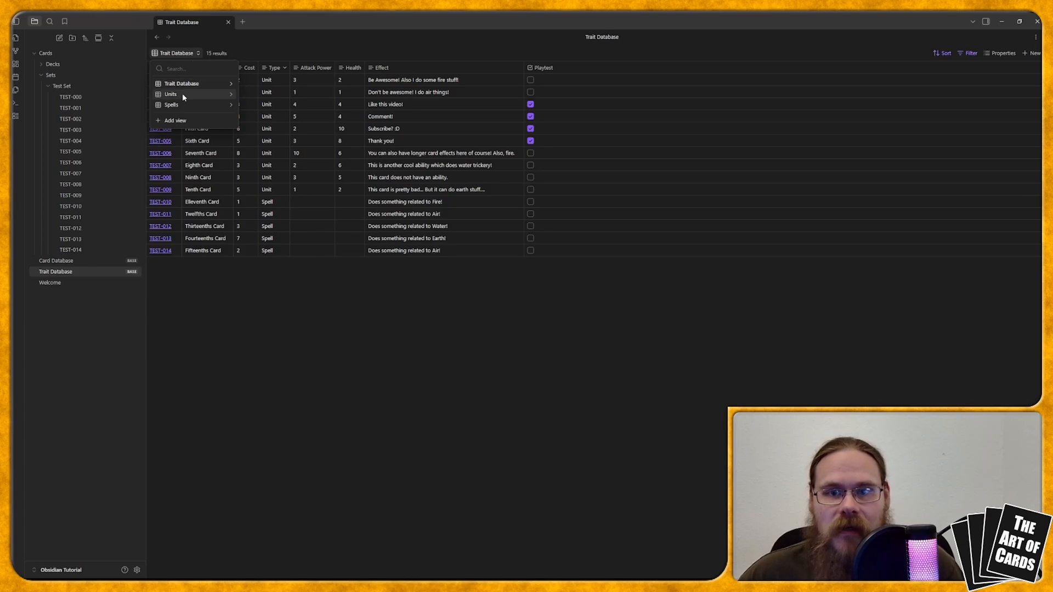
left_click(179, 94)
left_click(166, 53)
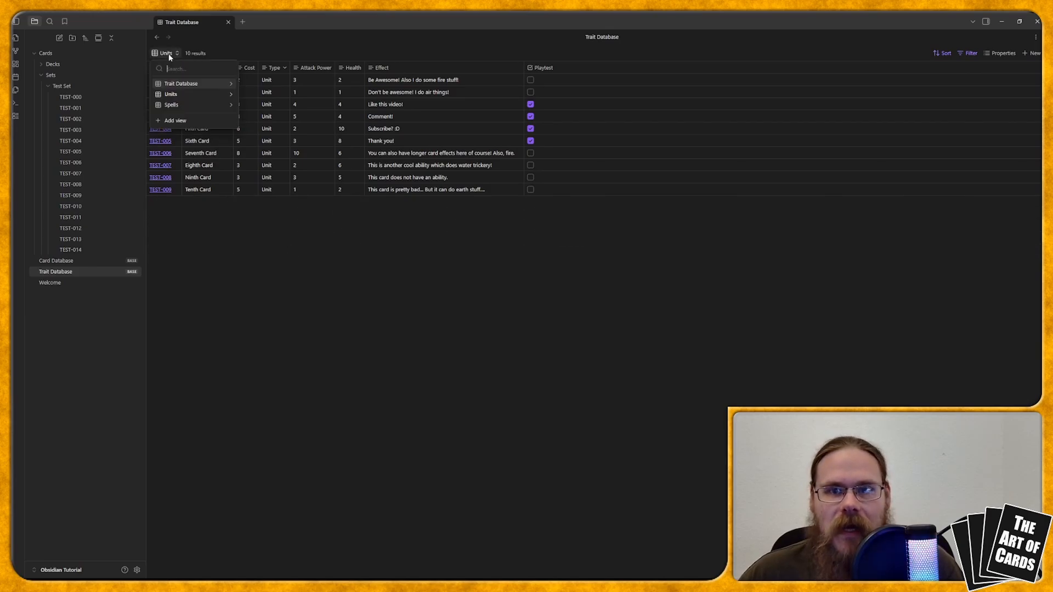
left_click(179, 108)
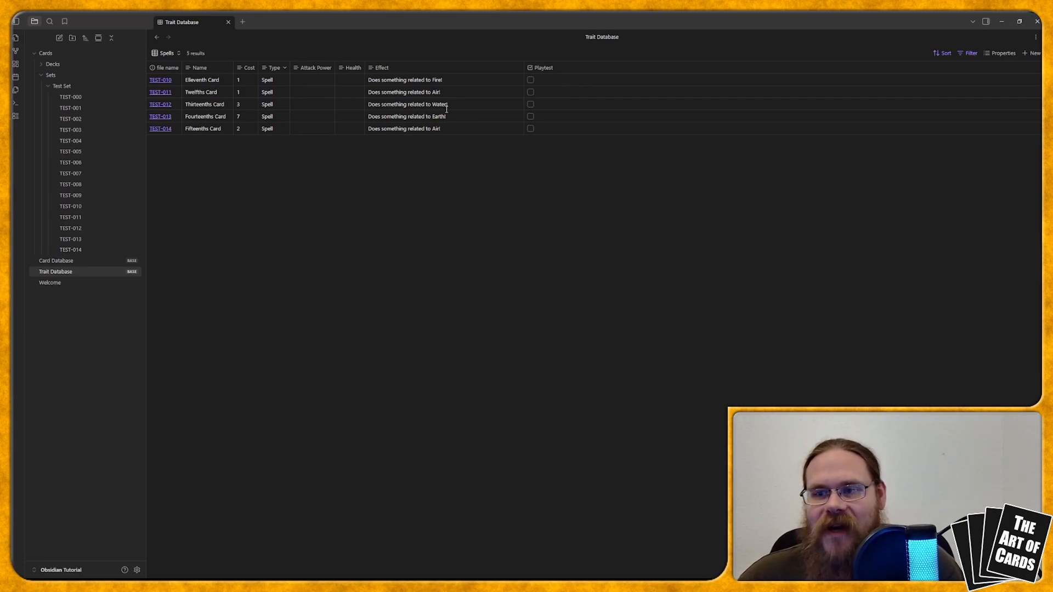
left_click(166, 54)
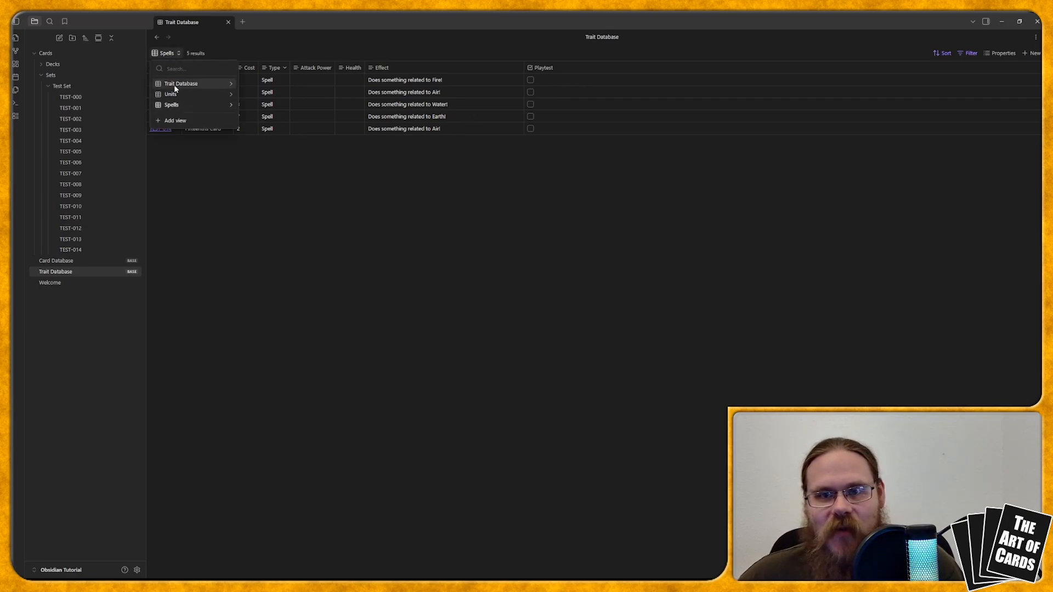
left_click(177, 83)
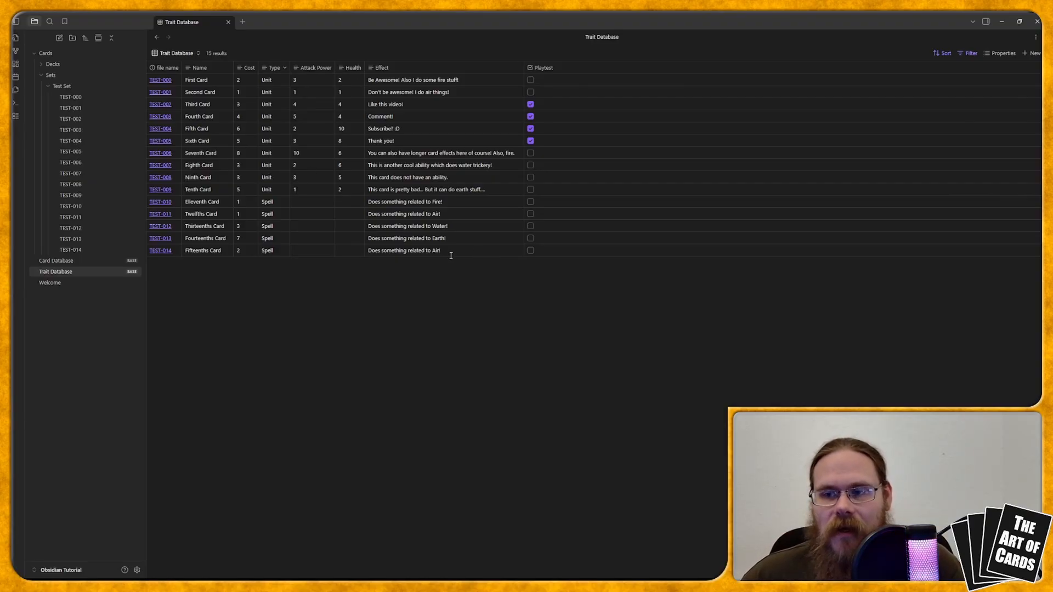
left_click_drag(371, 215, 415, 214)
left_click(444, 214)
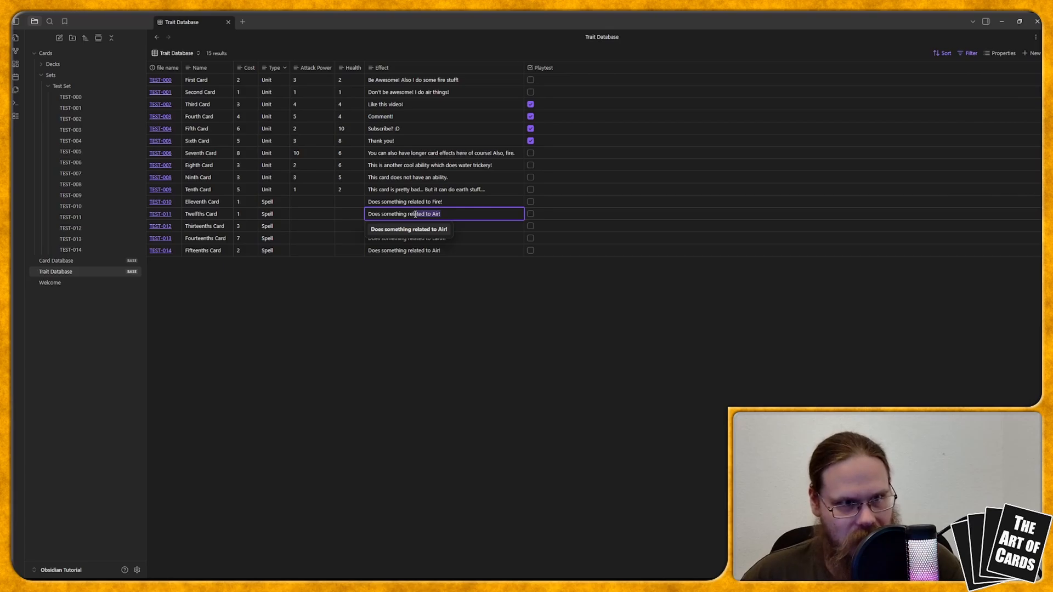
left_click(455, 214)
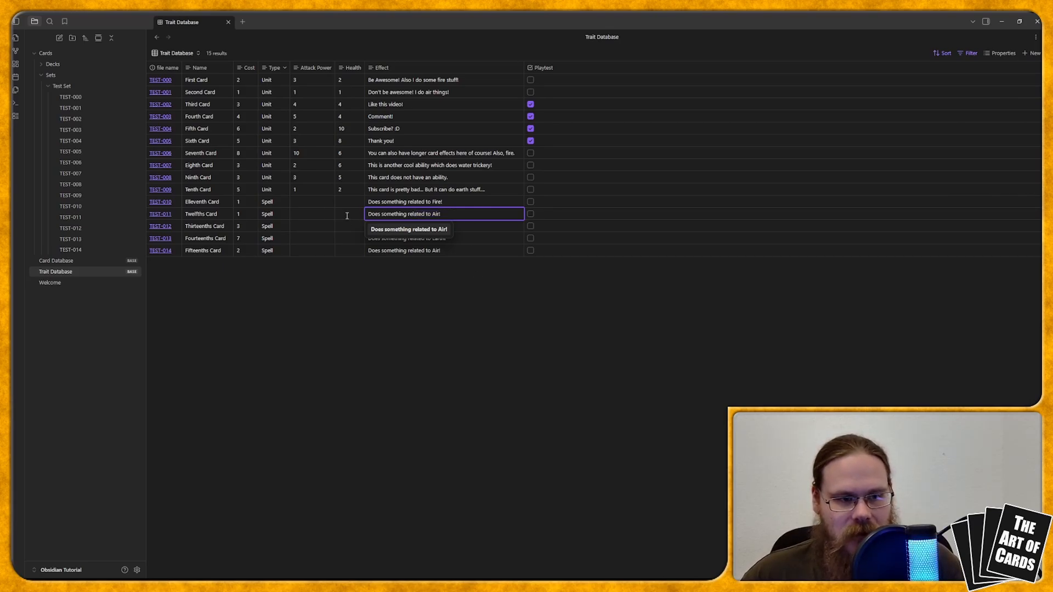
left_click(368, 291)
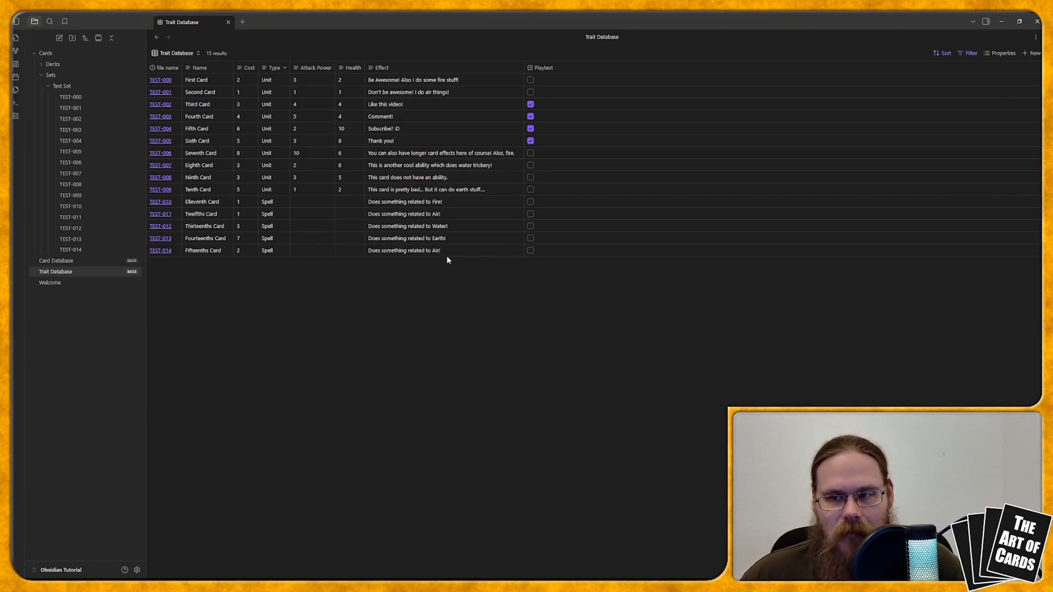
- Duplicate the Spells view and name the copy Earth
left_click(186, 56)
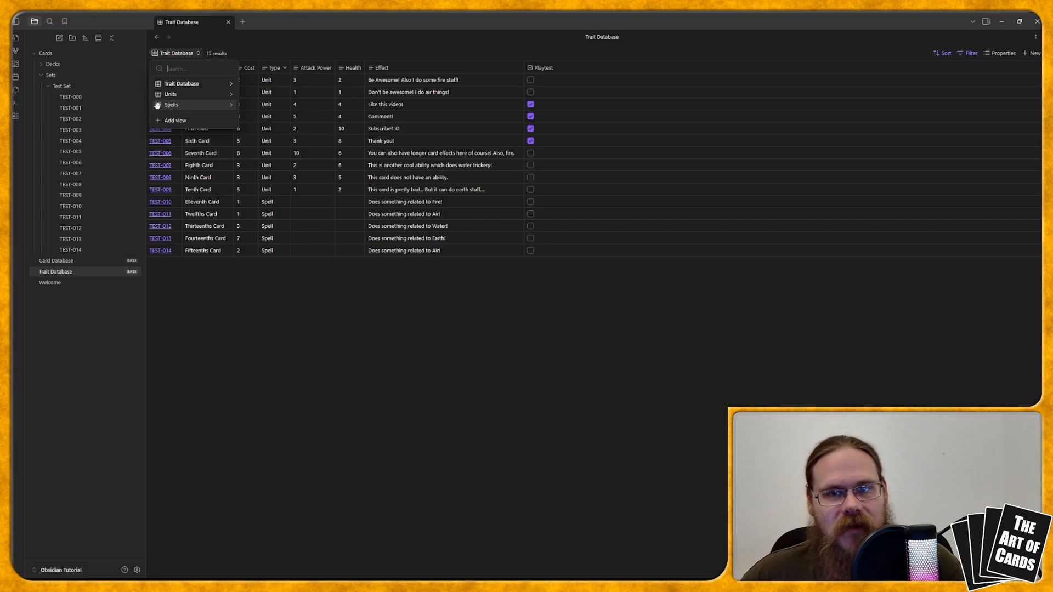
left_click(172, 105)
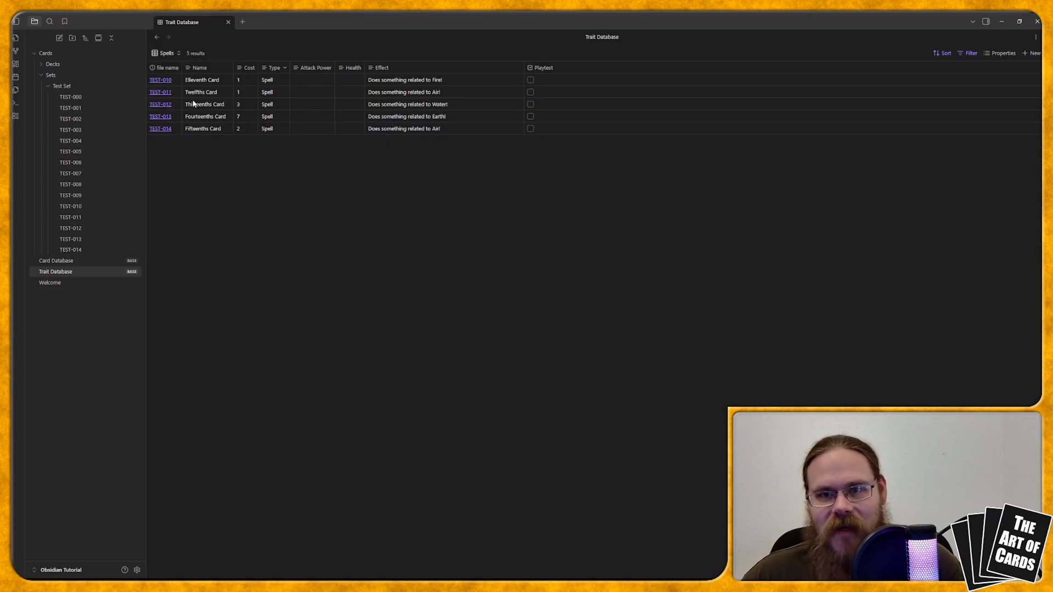
left_click(176, 55)
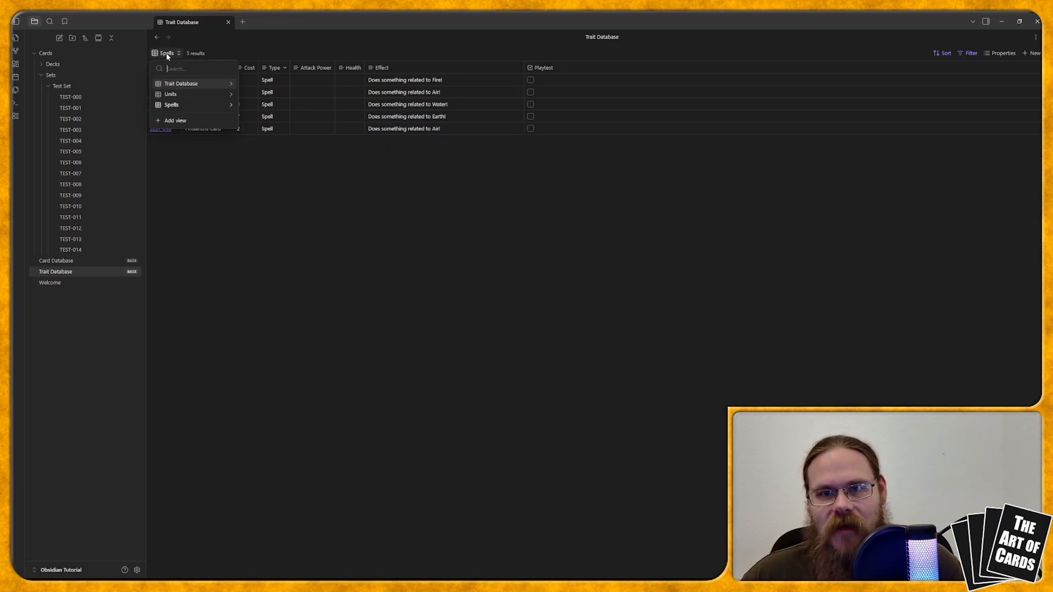
left_click(231, 106)
left_click(220, 68)
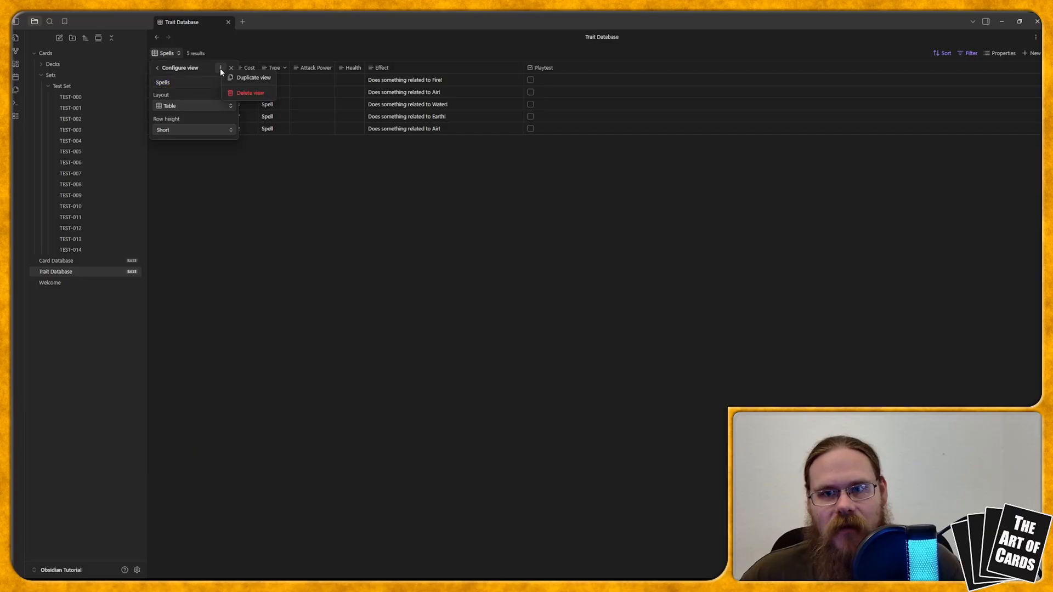
left_click(248, 83)
left_click(204, 82)
left_click_drag(205, 83, 145, 82)
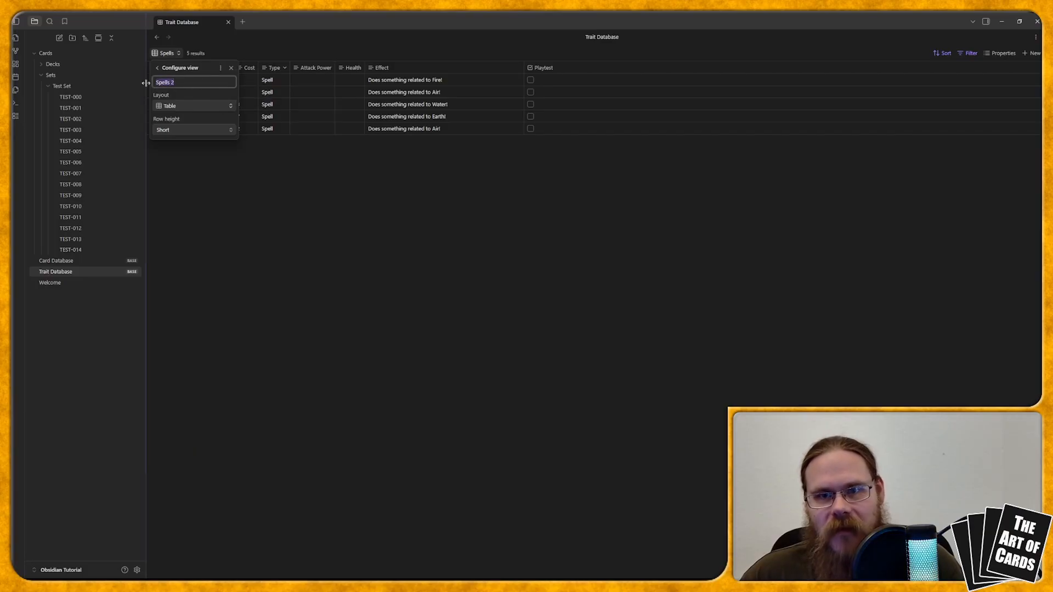
type("Earth")
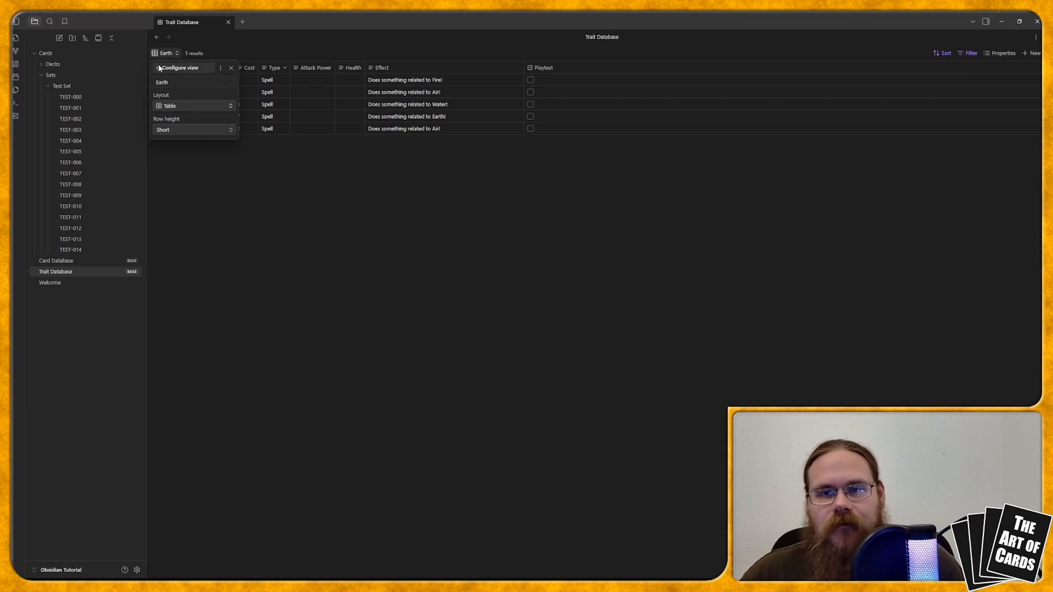
- Duplicate the Earth view and name the copy Air
left_click(157, 68)
left_click(232, 118)
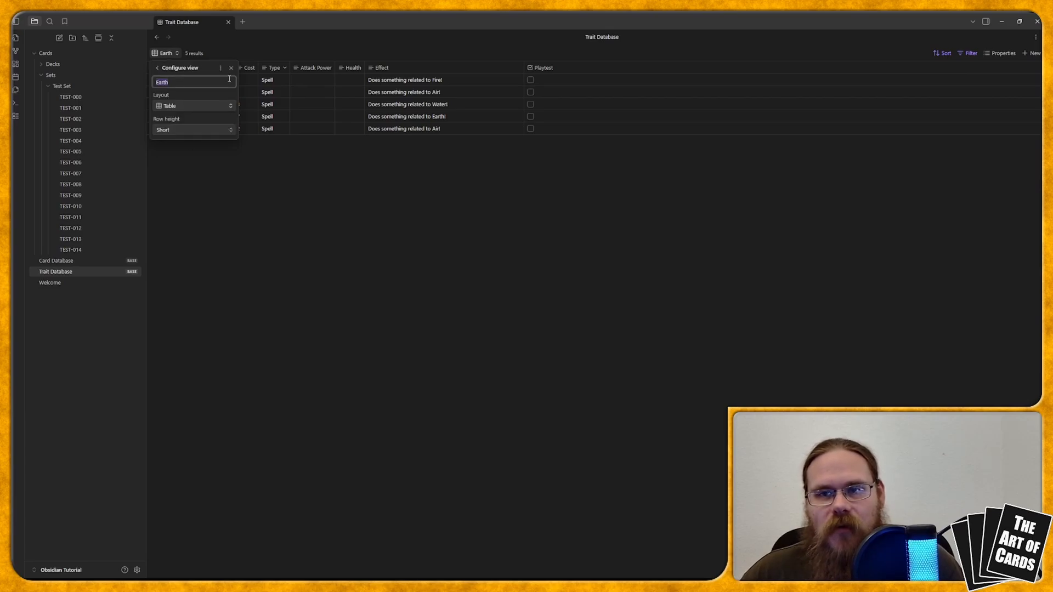
left_click(220, 67)
left_click(250, 74)
type("Air")
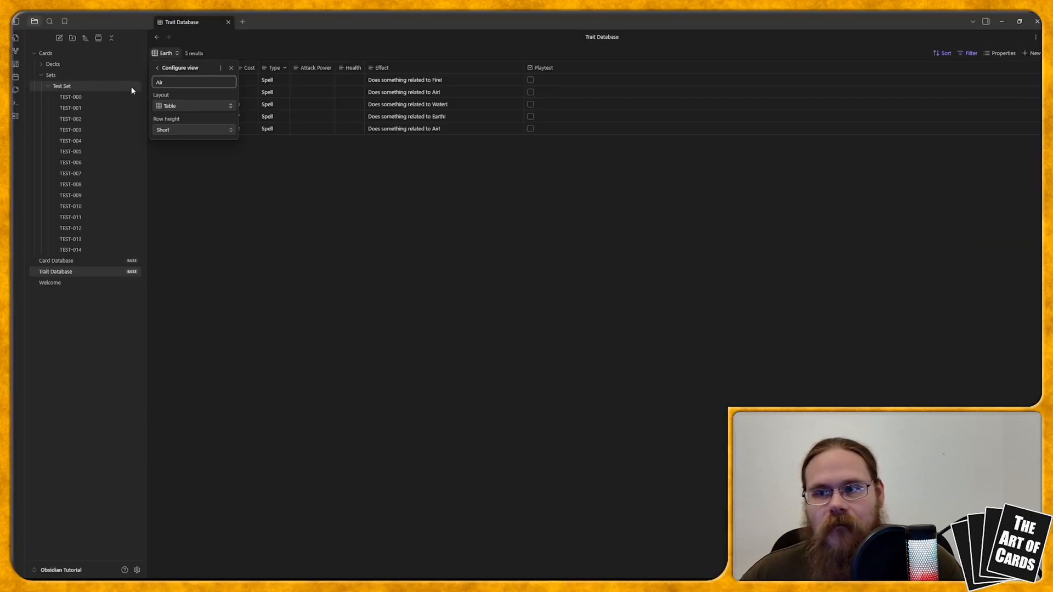
- Duplicate the Air view and name the copy Fire
left_click(158, 67)
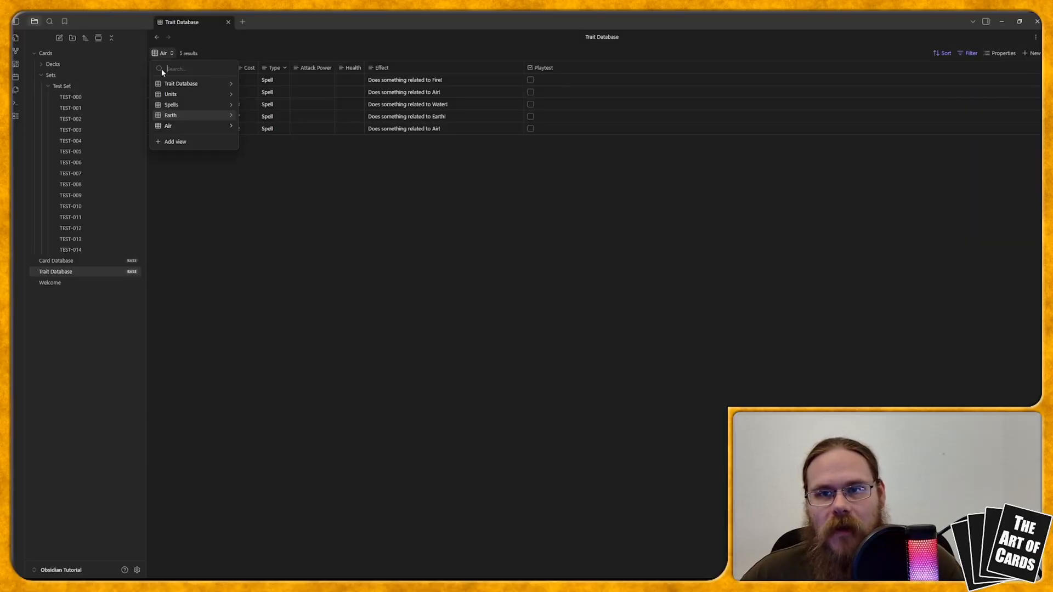
left_click(231, 126)
left_click(219, 67)
left_click(245, 77)
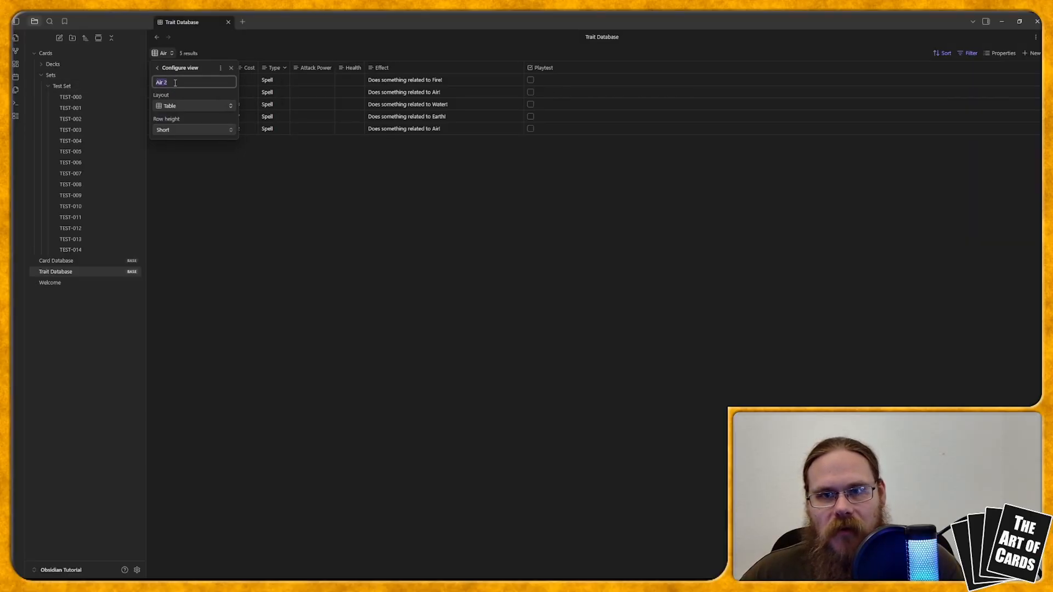
type("Fire")
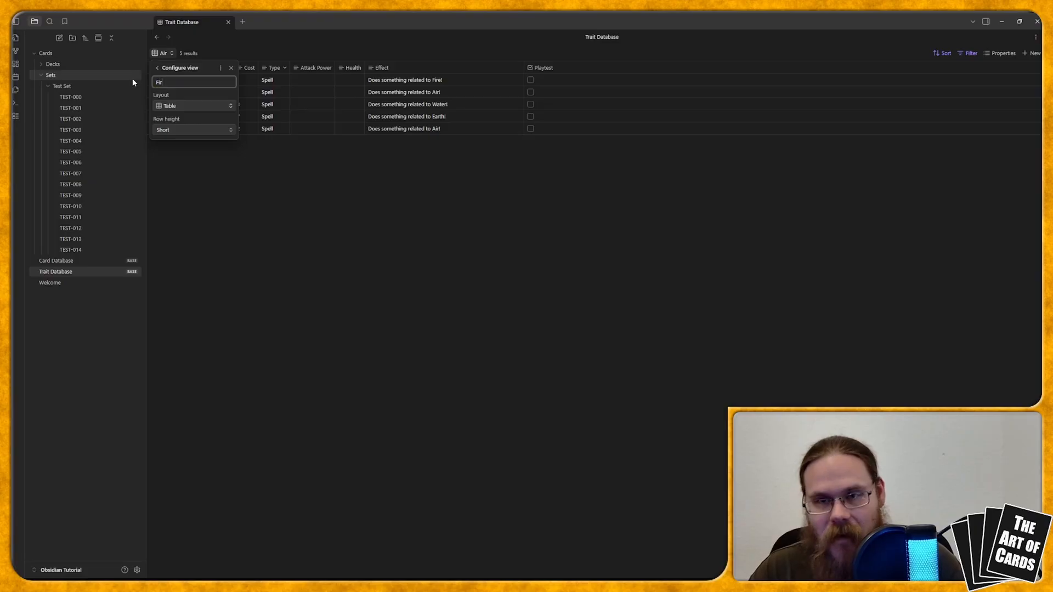
- Duplicate the Fire view and name the copy Water
left_click(220, 67)
left_click(237, 77)
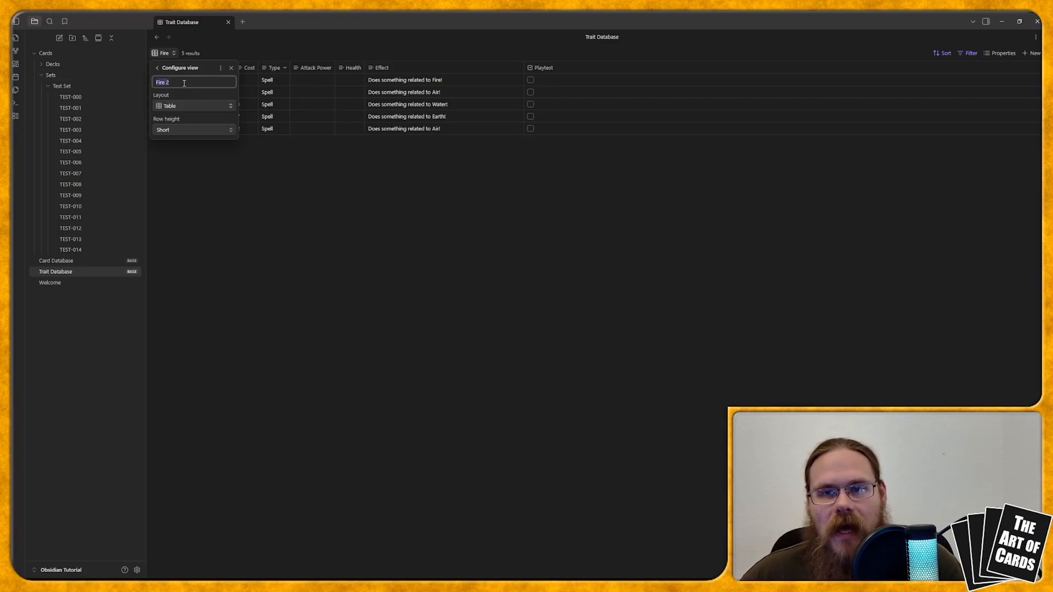
type("Water")
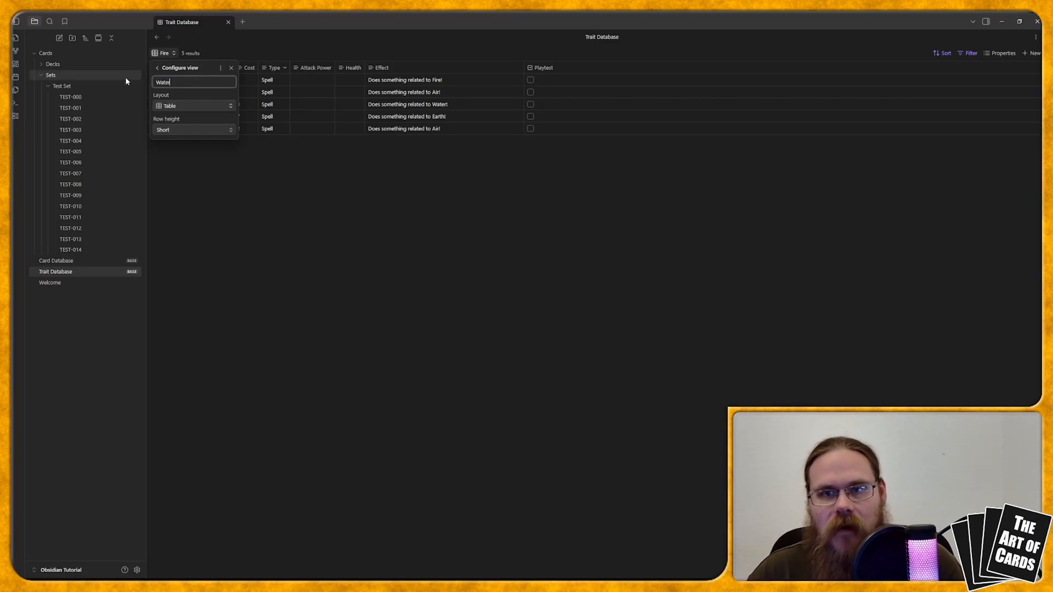
left_click(157, 67)
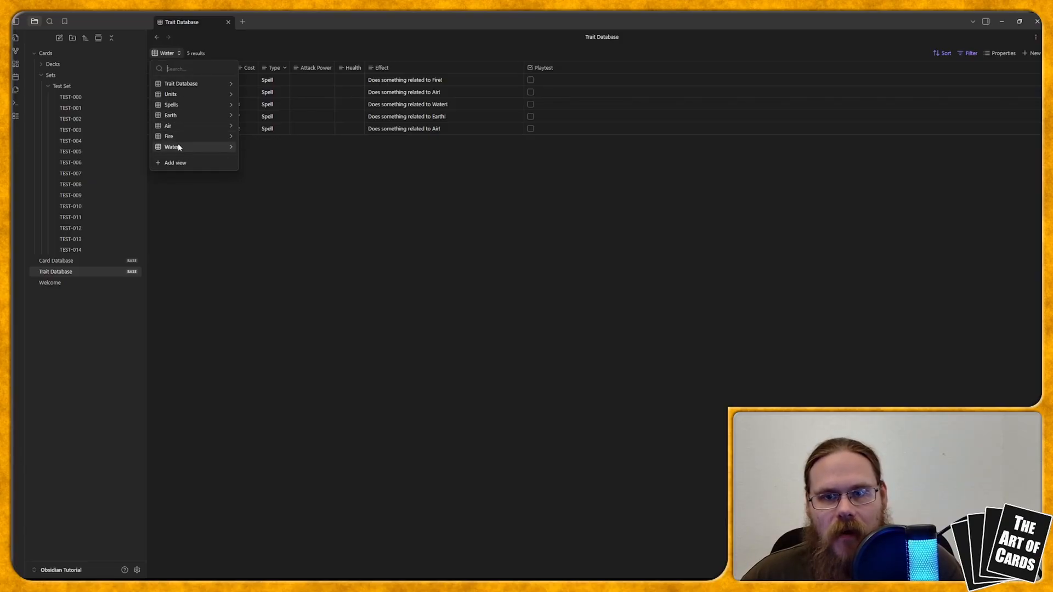
- Switch to the Earth view and remove its Type is Spell filter
left_click(176, 115)
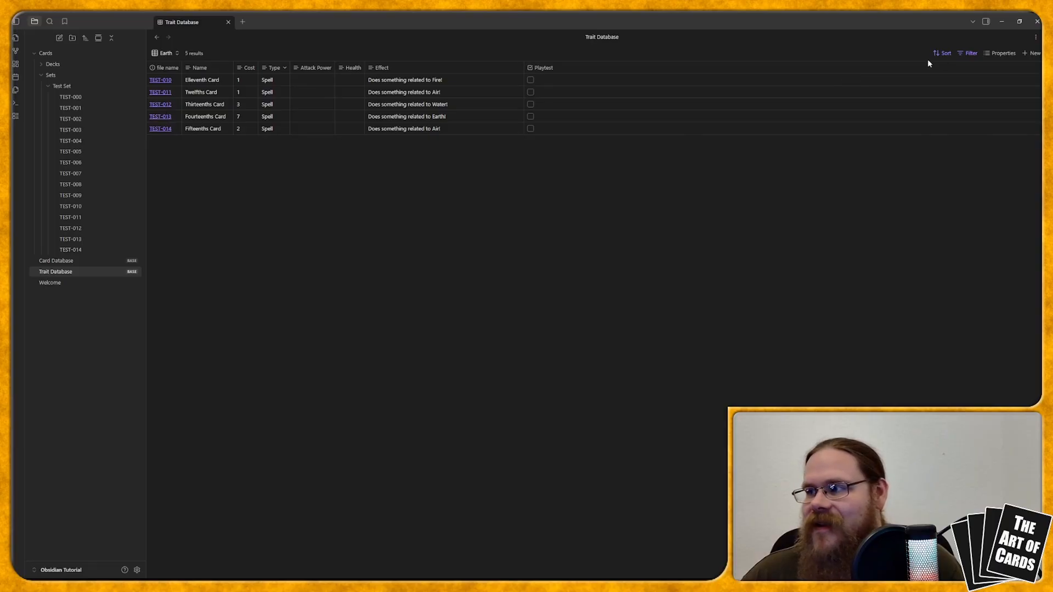
left_click(968, 53)
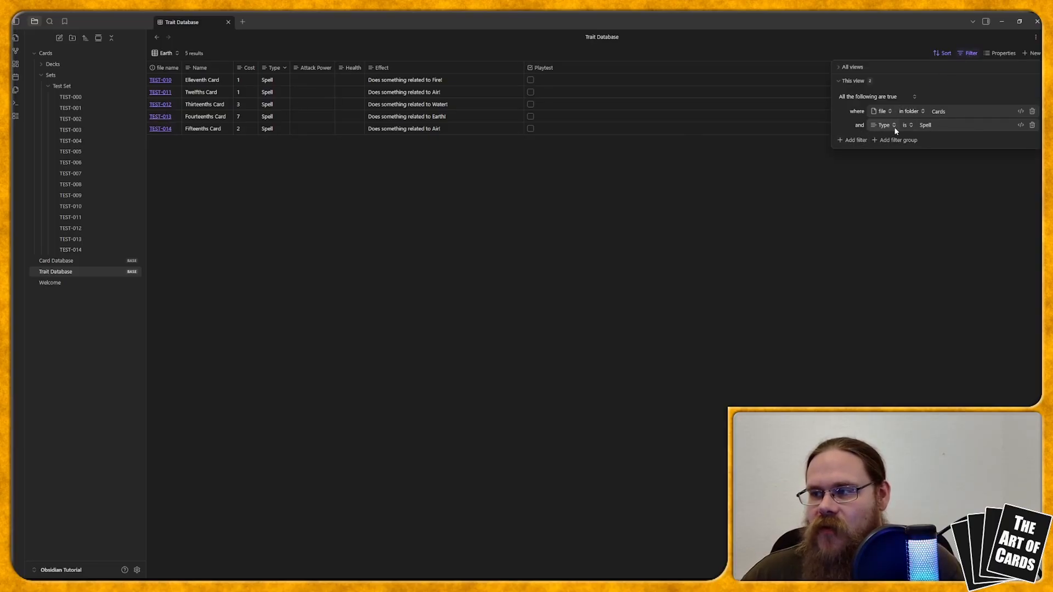
left_click(1032, 125)
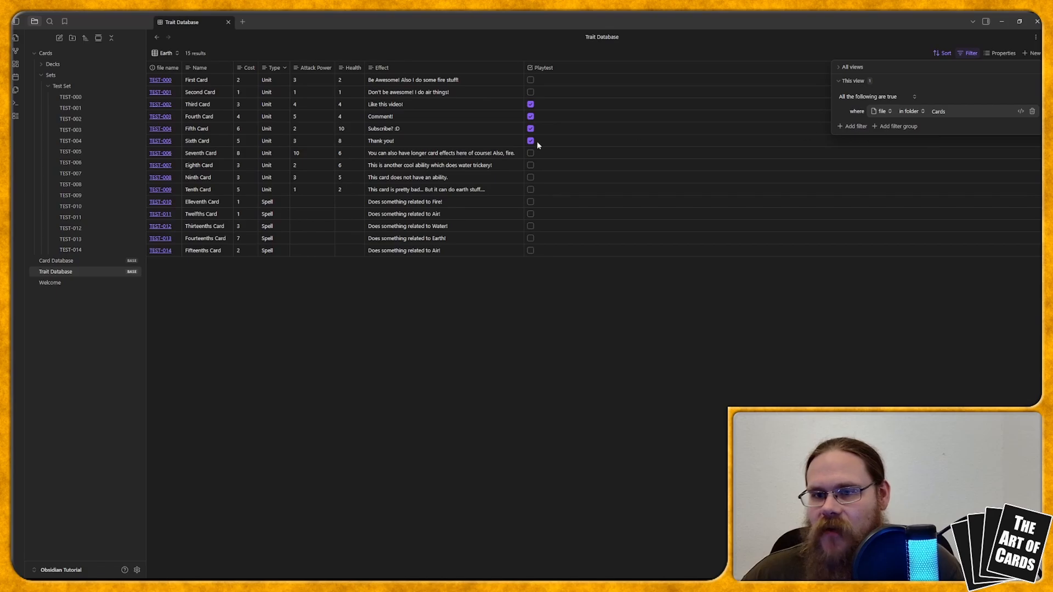
- Add a filter to the Earth view so it only includes cards whose Effect contains "earth"
left_click(853, 127)
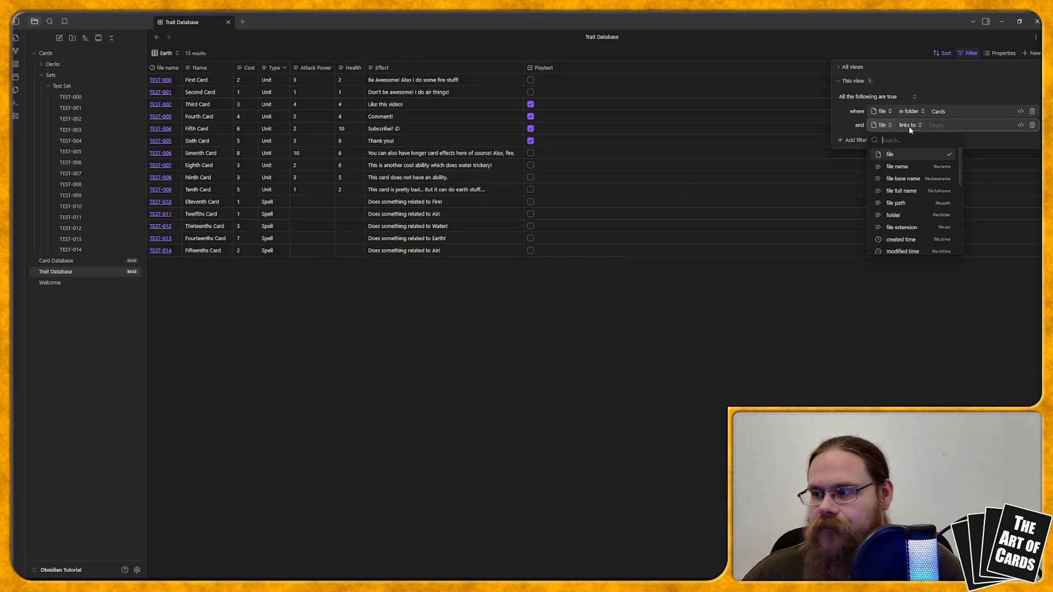
scroll(907, 191, "down", 5)
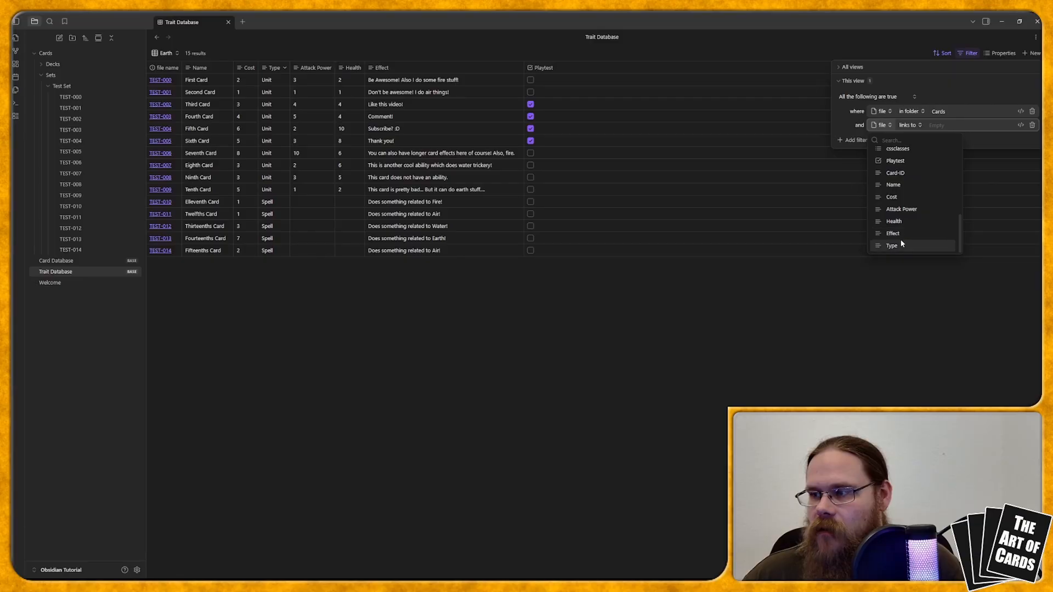
left_click(897, 246)
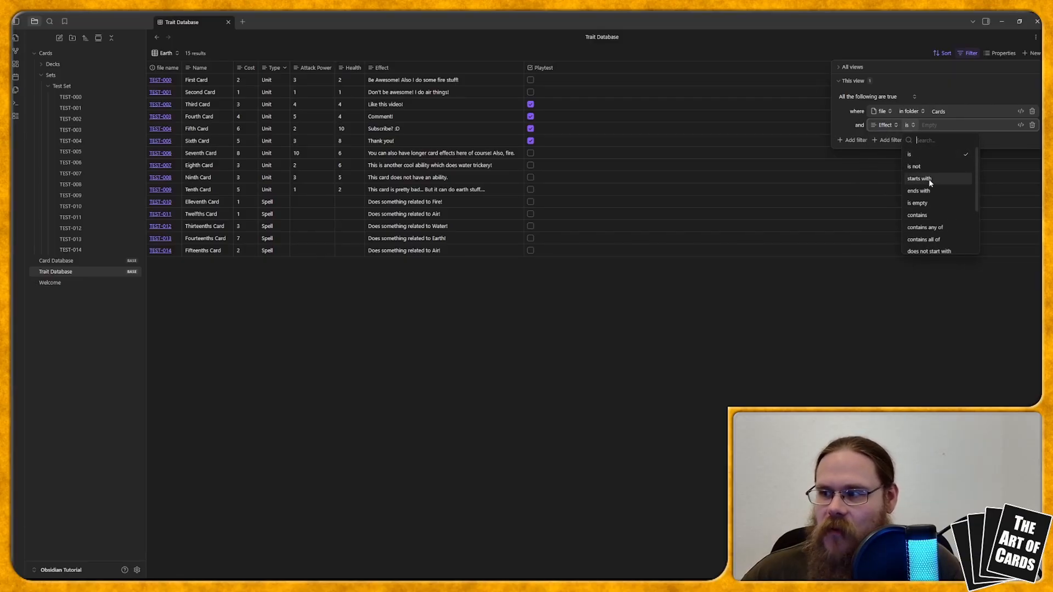
left_click(933, 216)
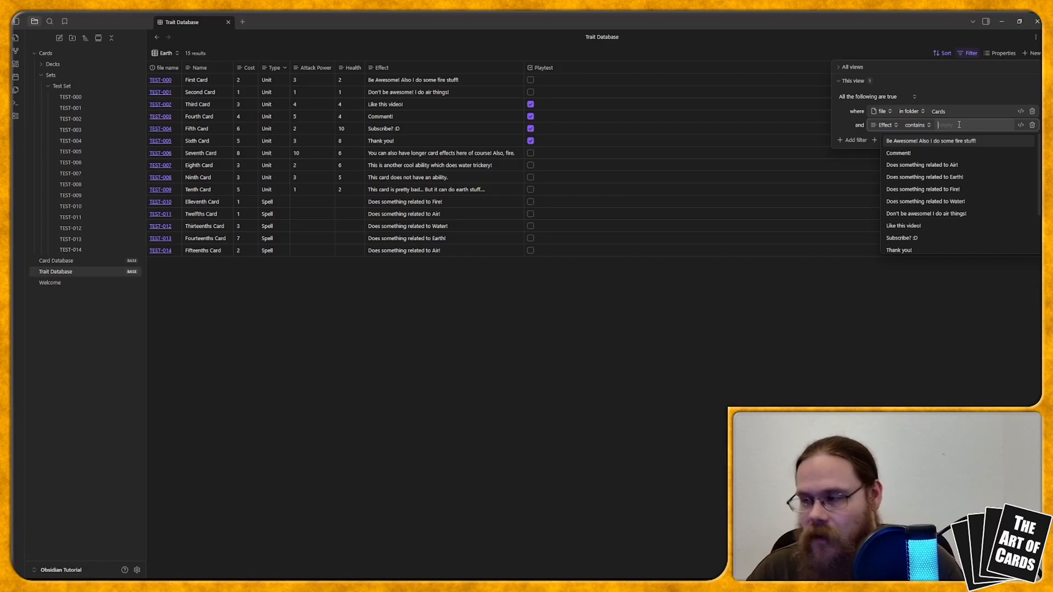
type("earth")
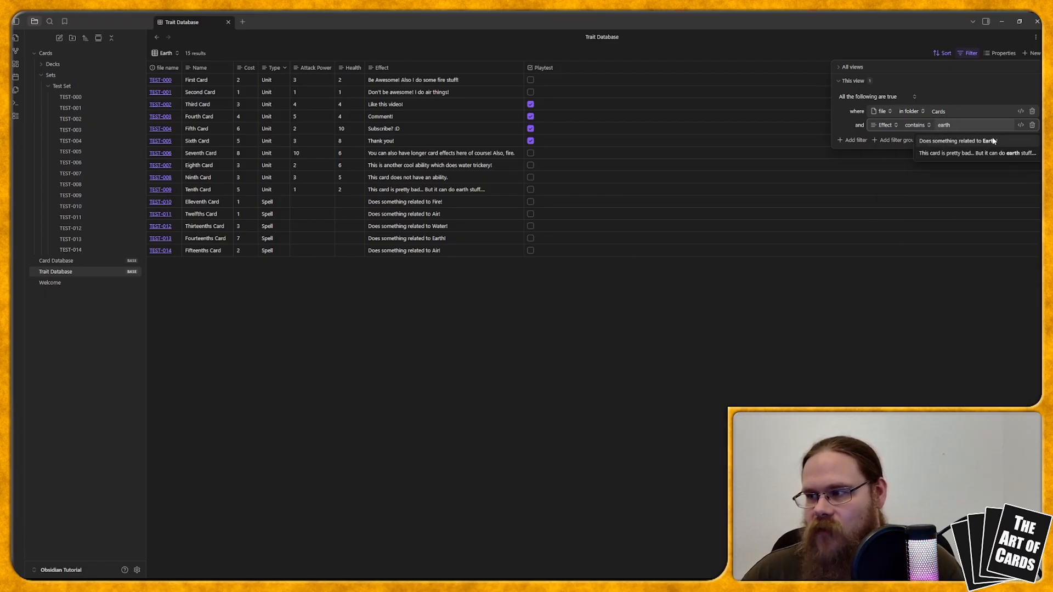
left_click(956, 319)
left_click(956, 318)
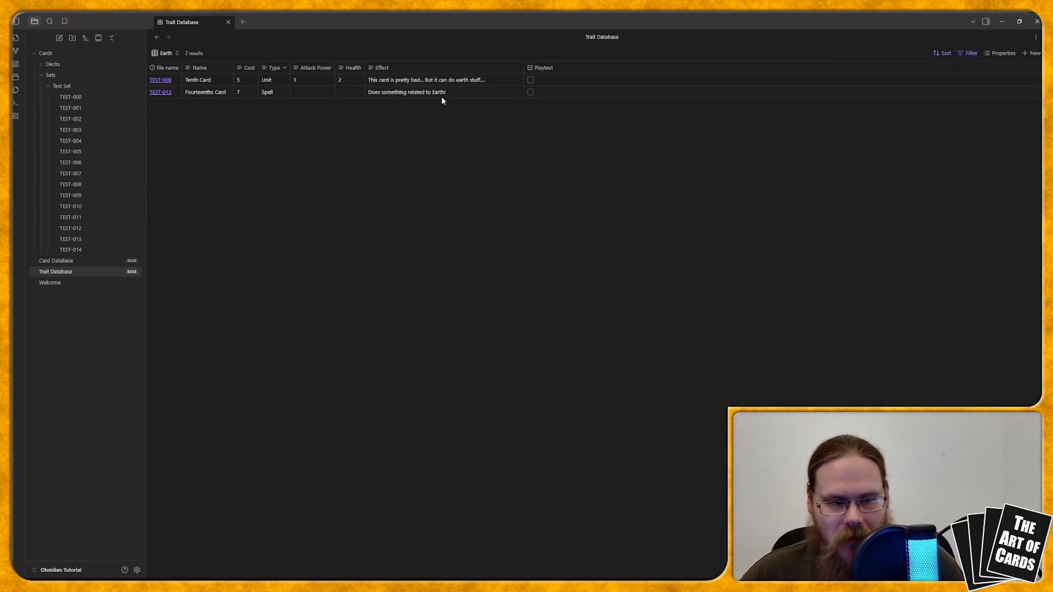
- Switch to the Air view and remove its Type is Spell filter
left_click(177, 53)
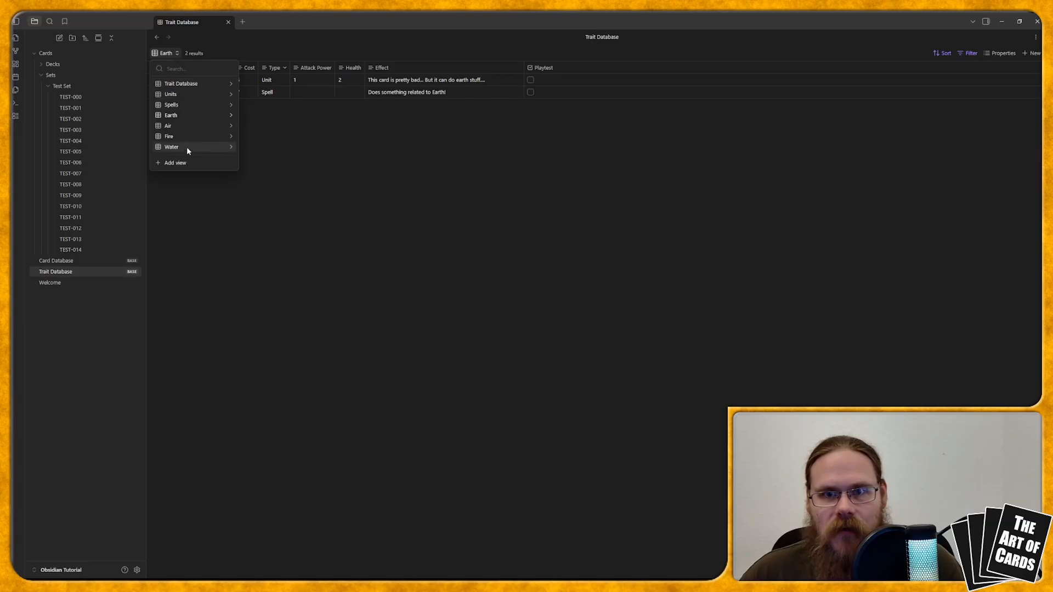
left_click(195, 131)
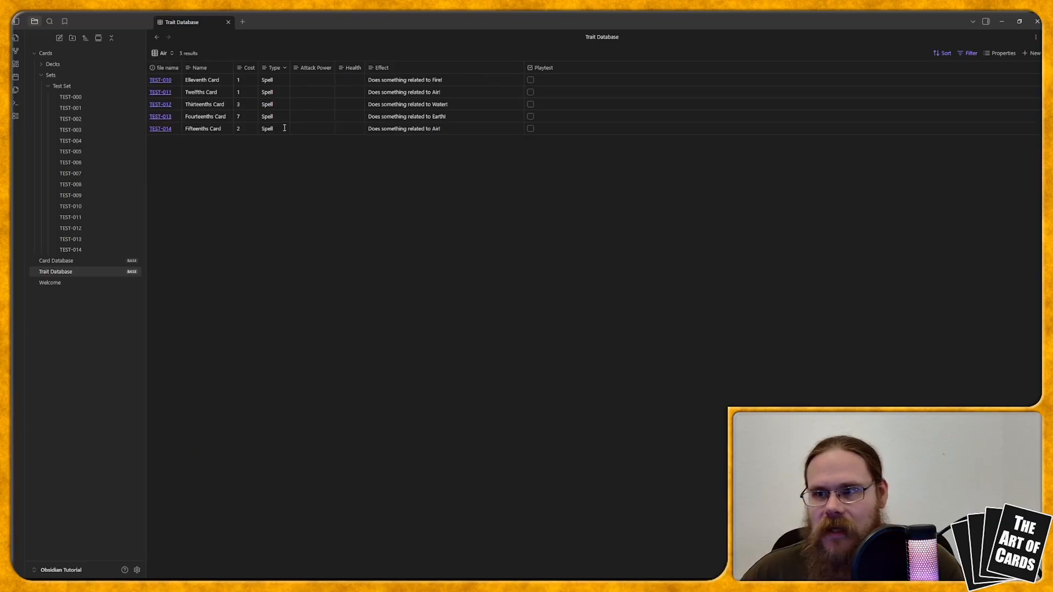
left_click(971, 53)
left_click(1032, 125)
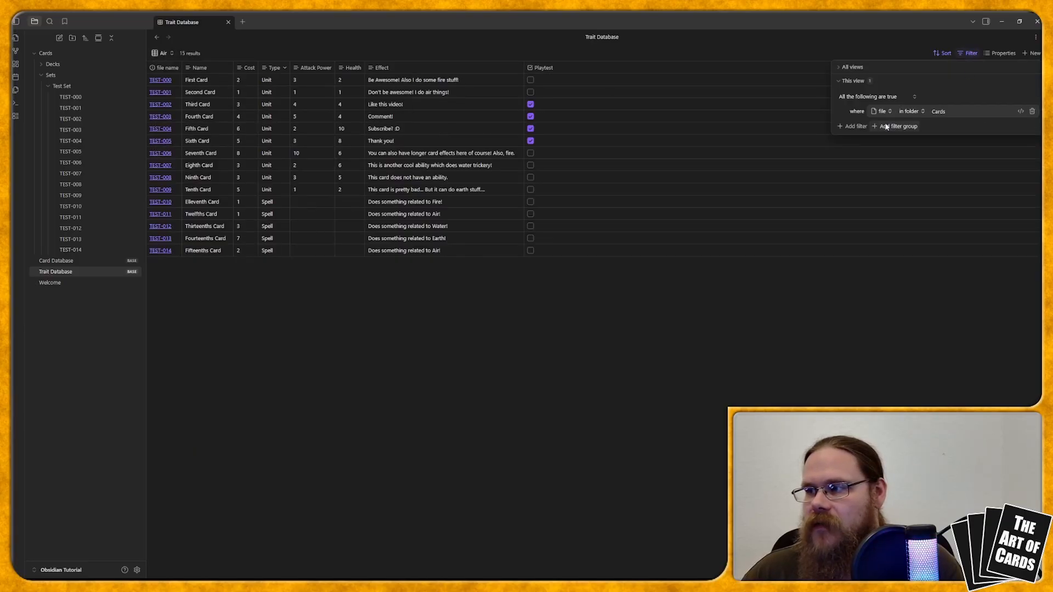
- Add a filter to the Air view so it only includes cards whose Effect contains "air"
left_click(853, 125)
scroll(907, 209, "down", 3)
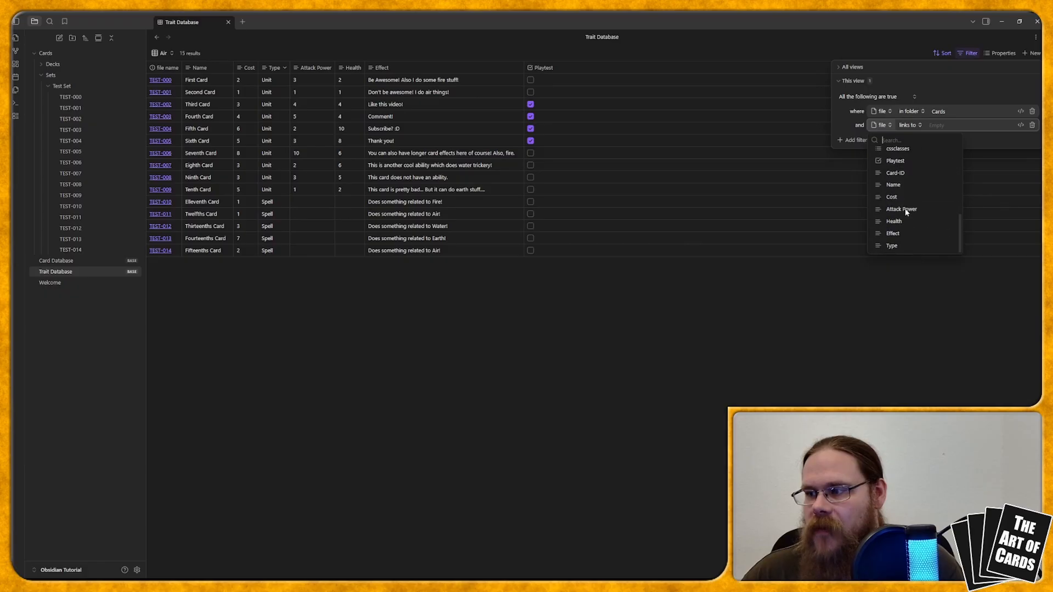
left_click(905, 232)
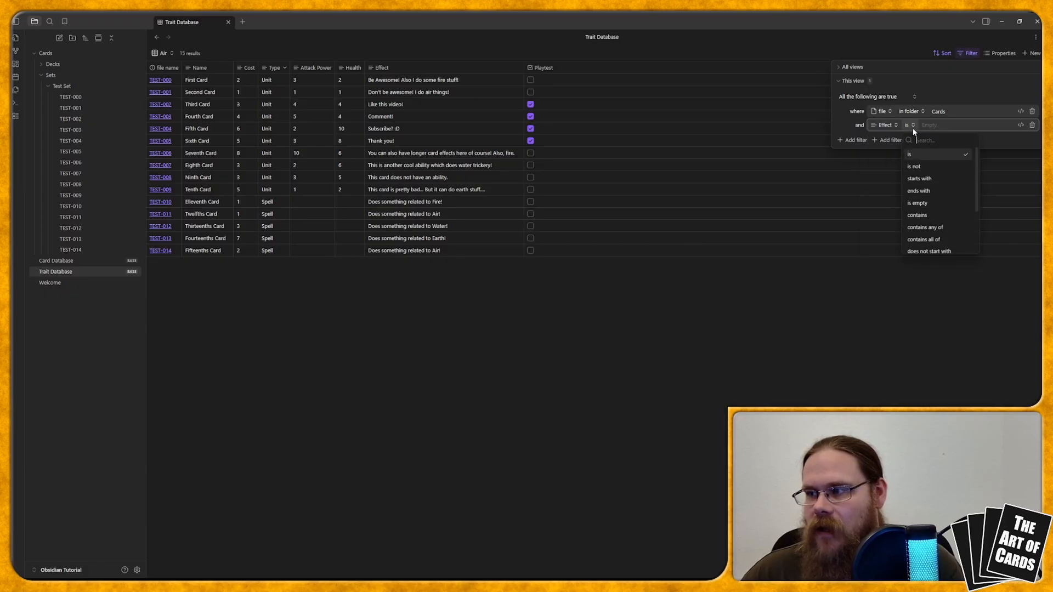
left_click(927, 215)
left_click(951, 125)
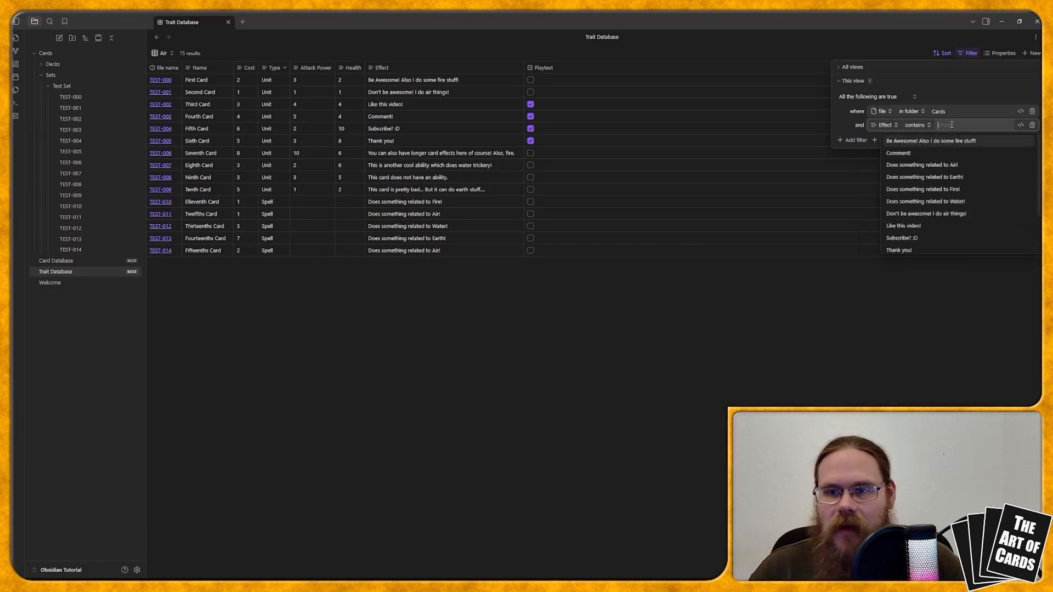
type("air")
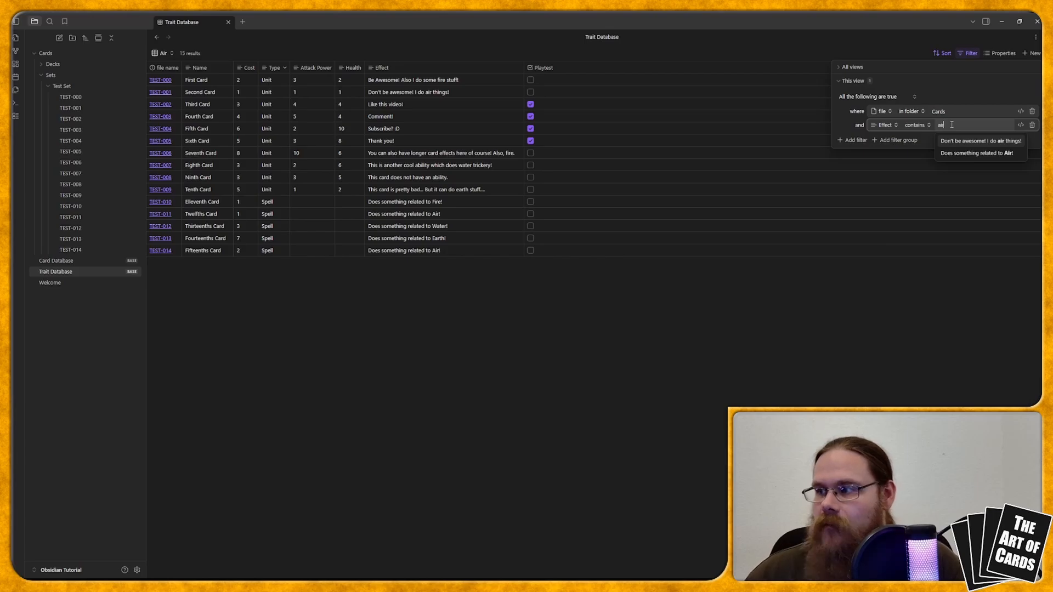
left_click(982, 90)
left_click(397, 256)
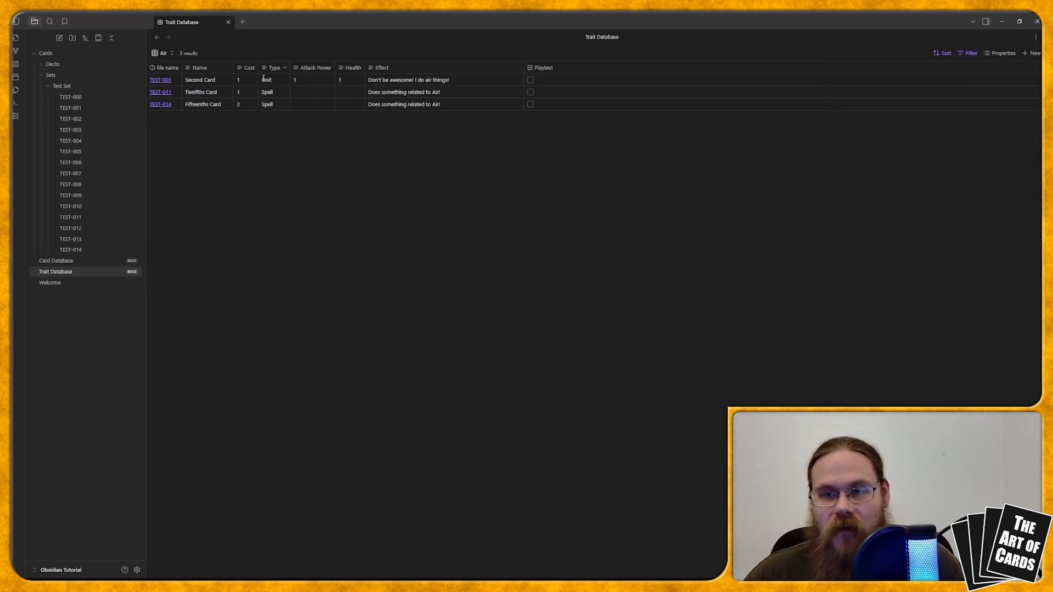
- Switch to the Fire view and remove its Type is Spell filter
left_click(168, 53)
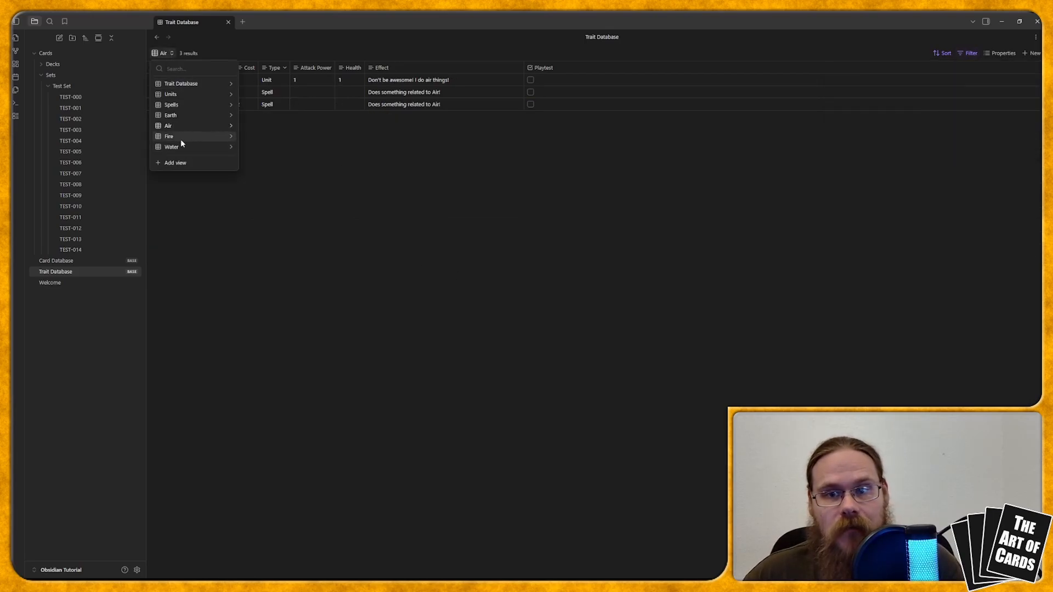
left_click(170, 136)
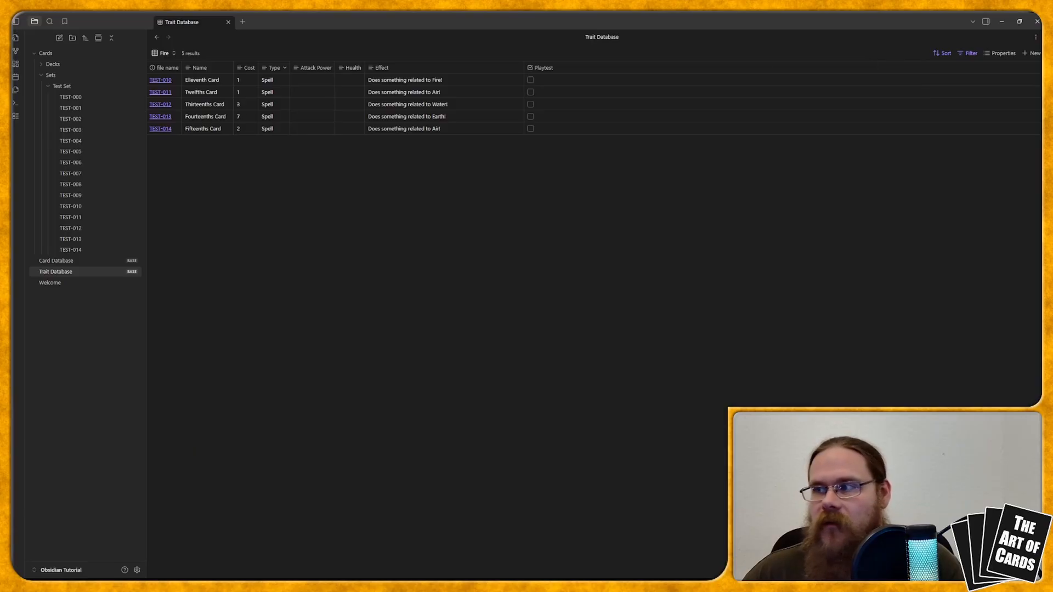
left_click(973, 54)
left_click(1031, 123)
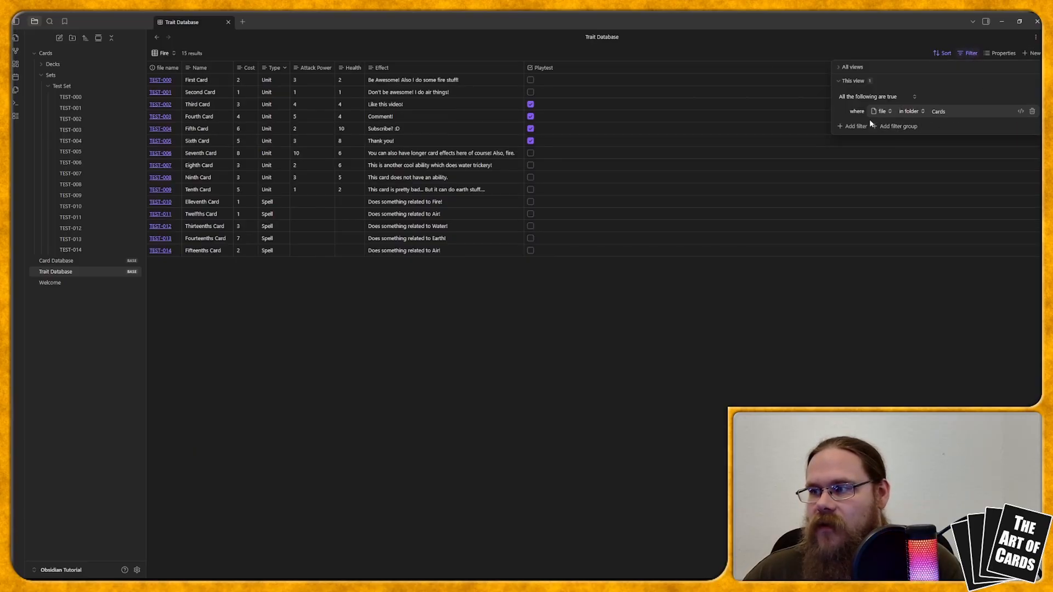
- Add a filter to the Fire view so it only includes cards whose Effect contains "fire"
left_click(855, 126)
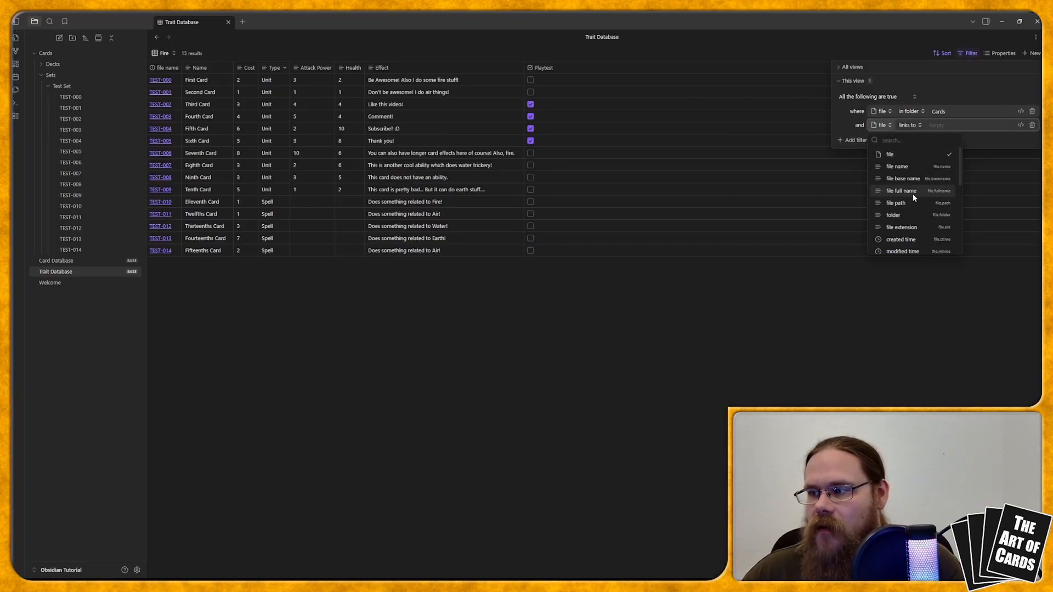
left_click(892, 233)
left_click(906, 127)
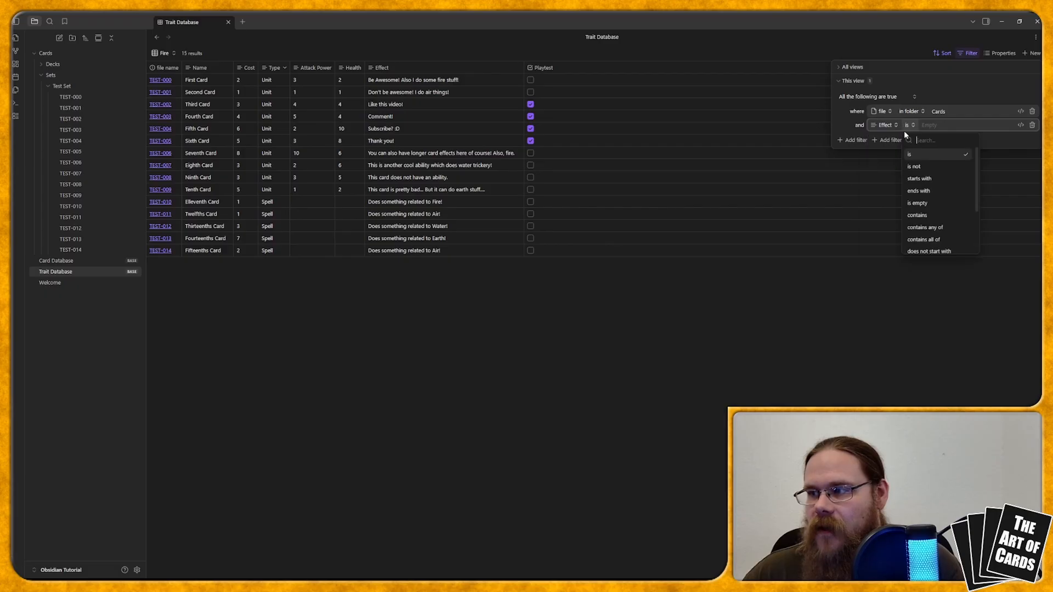
left_click(925, 214)
type("fire")
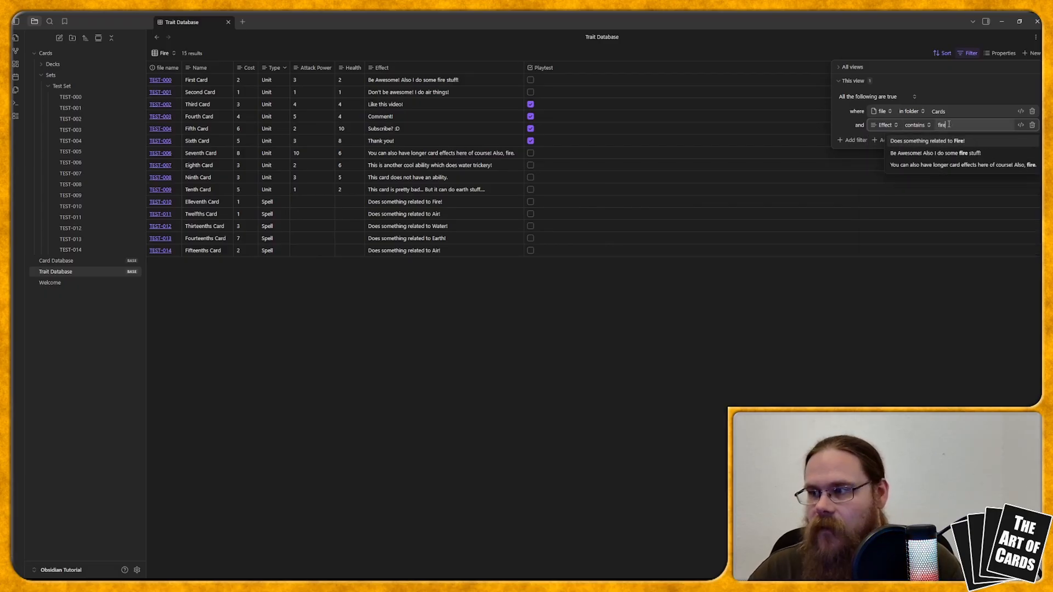
key("Return")
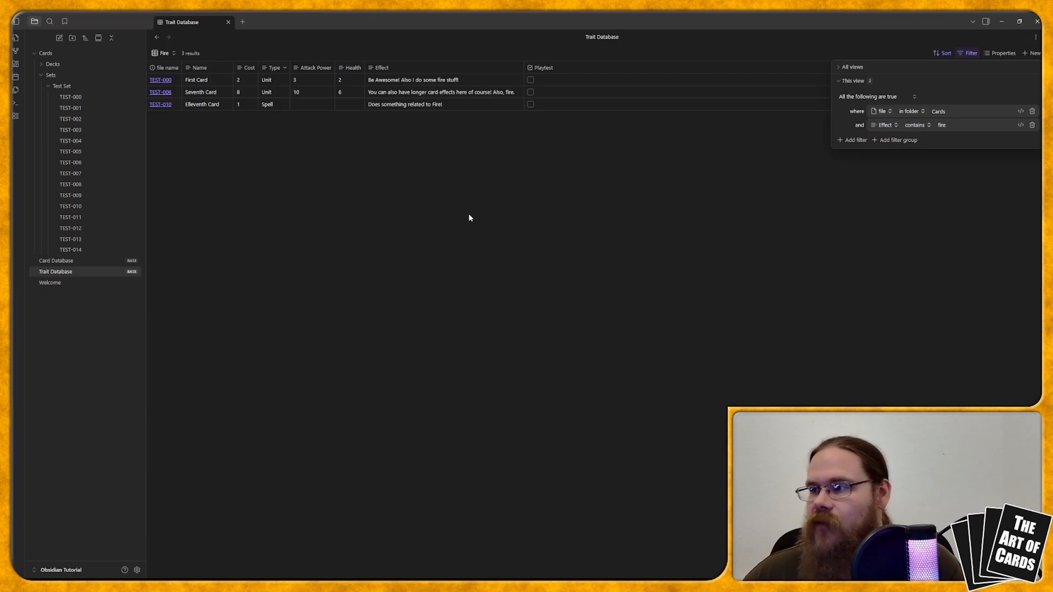
left_click(455, 216)
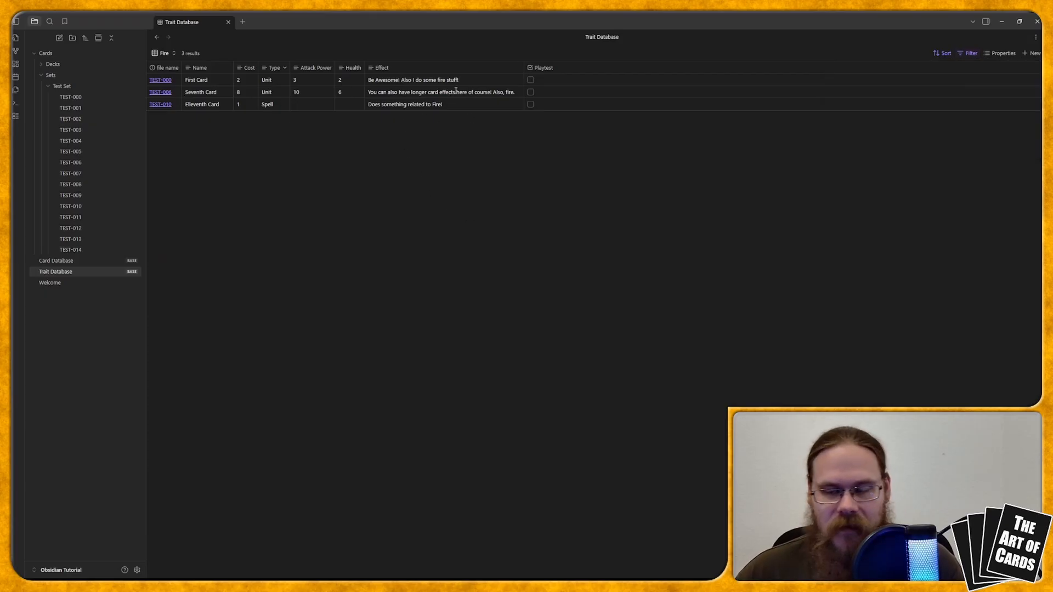
- Switch to the Water view and remove its Type is Spell filter
left_click(173, 54)
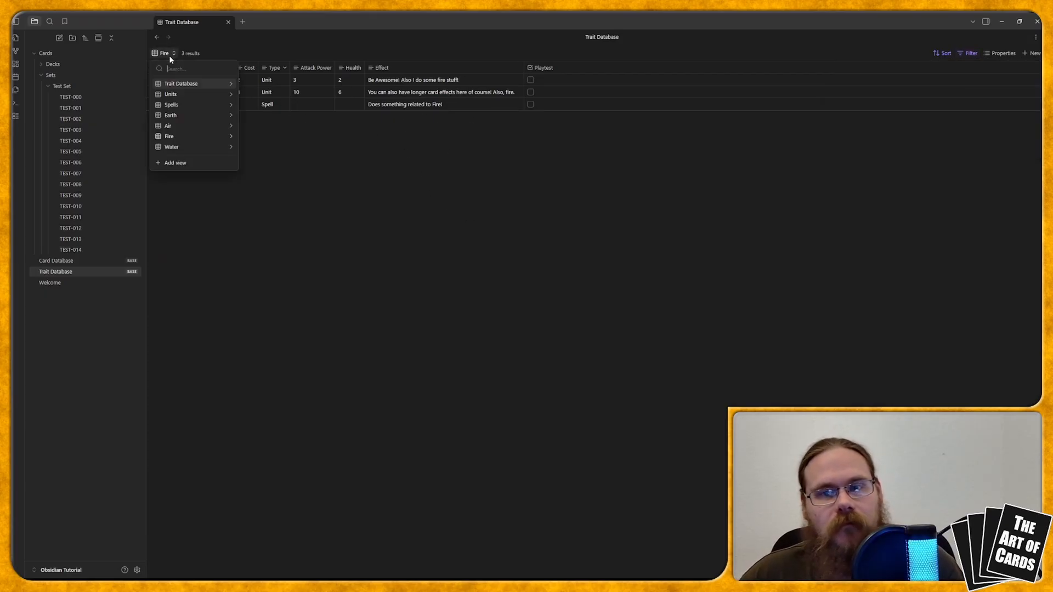
left_click(184, 143)
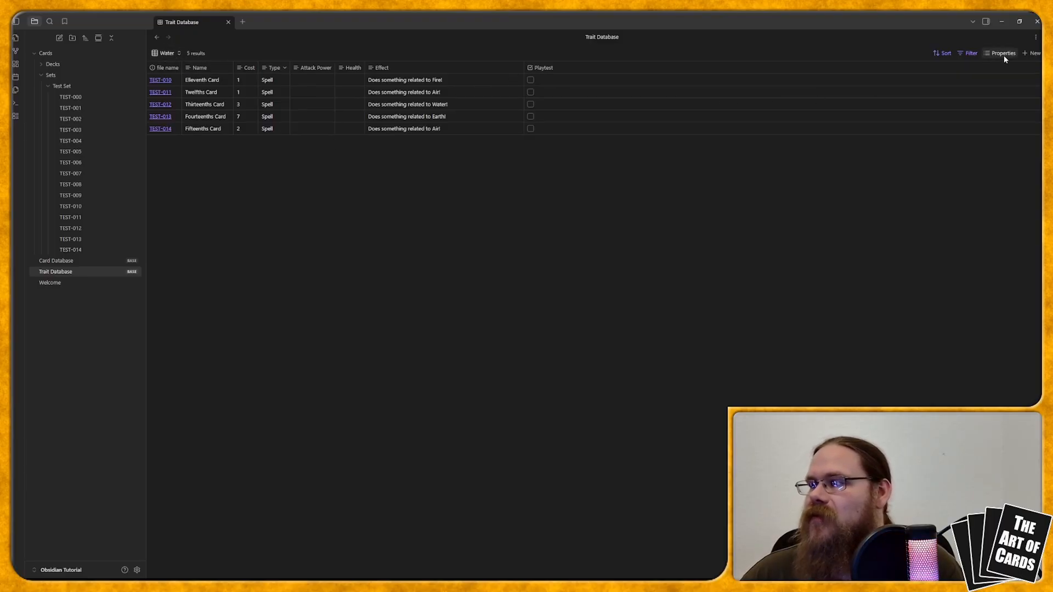
left_click(968, 54)
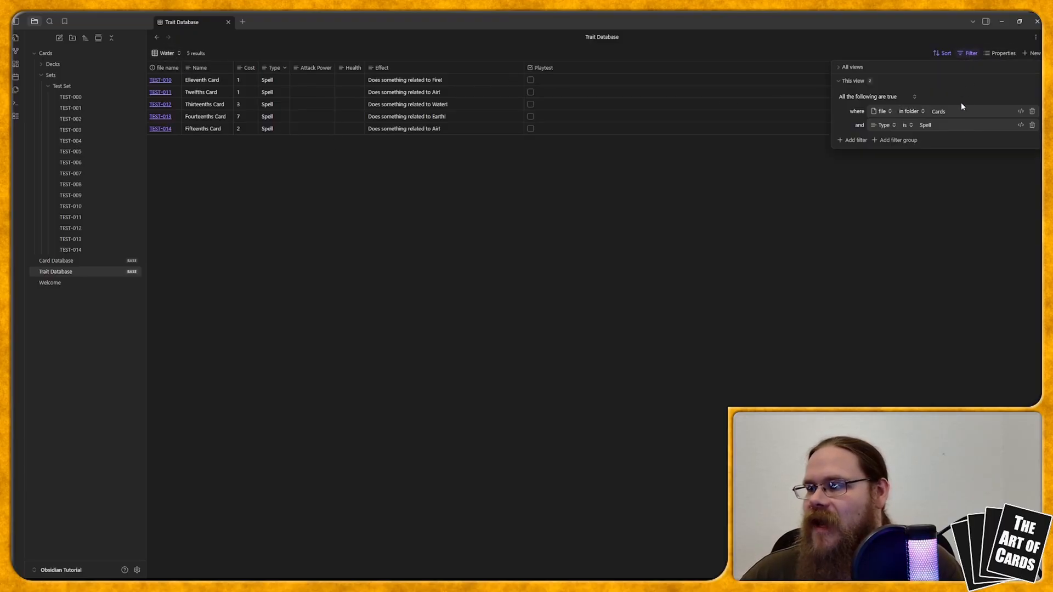
left_click(1033, 126)
- Add a filter to the Water view so it only includes cards whose Effect contains "water"
left_click(853, 126)
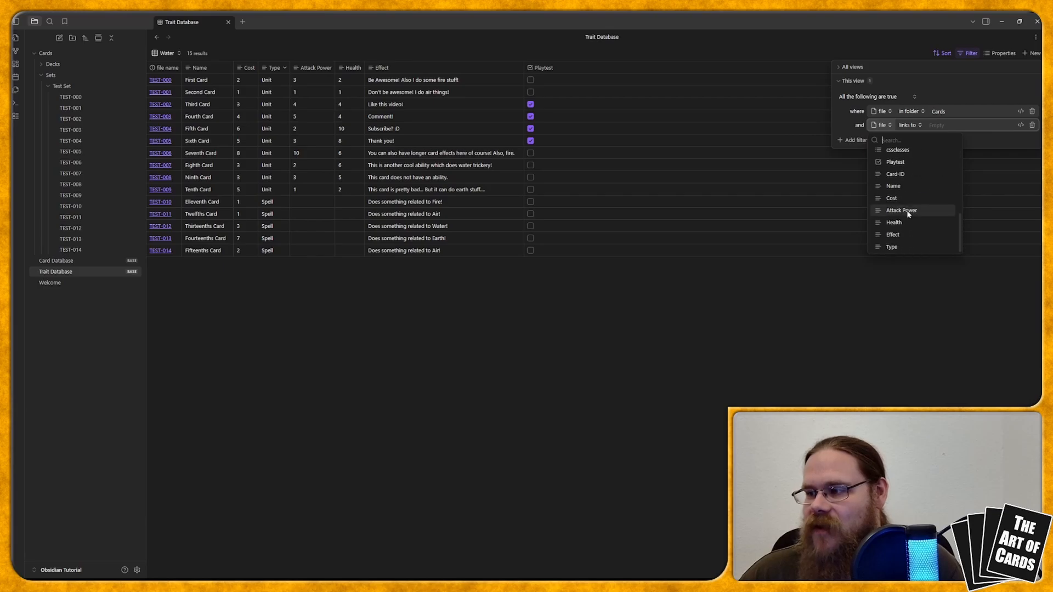
left_click(900, 234)
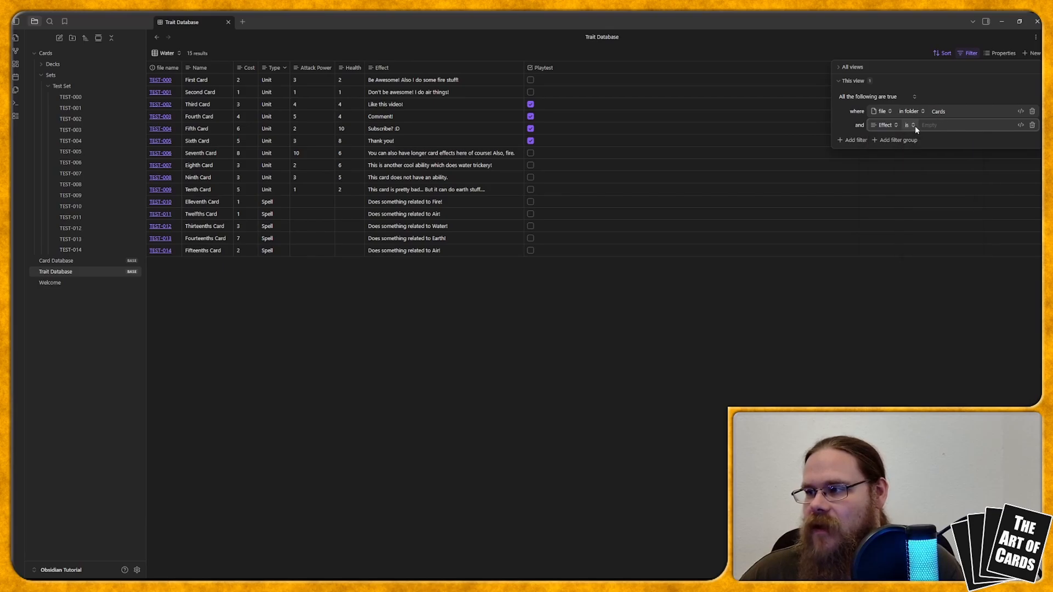
left_click(916, 215)
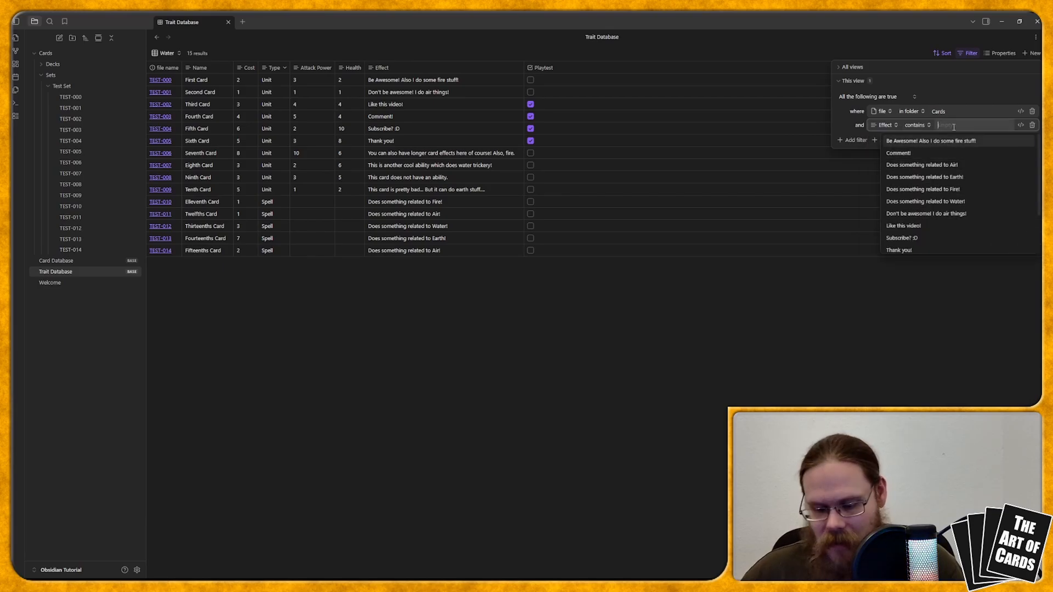
type("water")
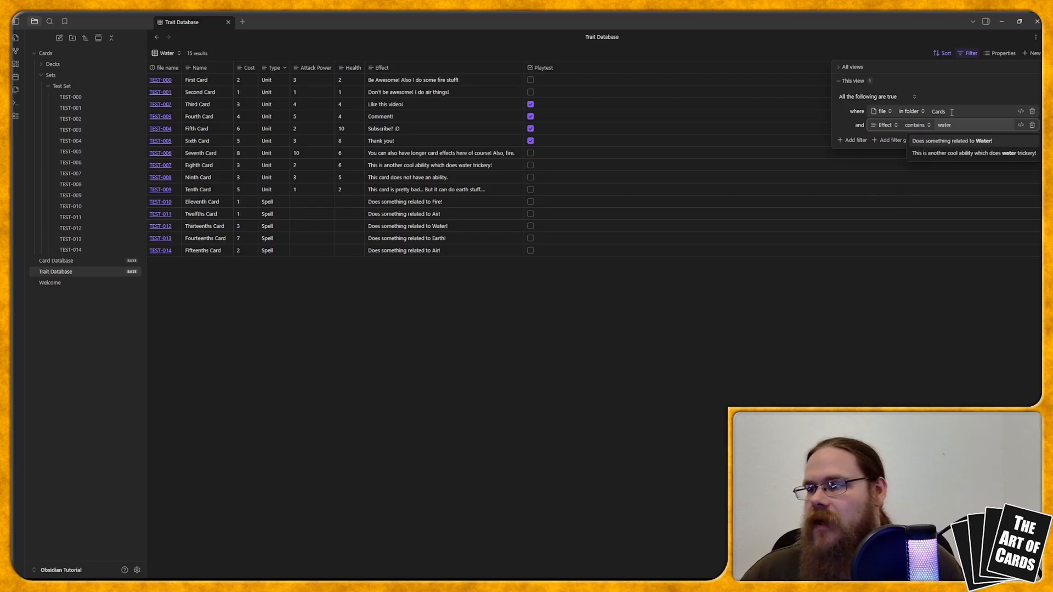
left_click(344, 218)
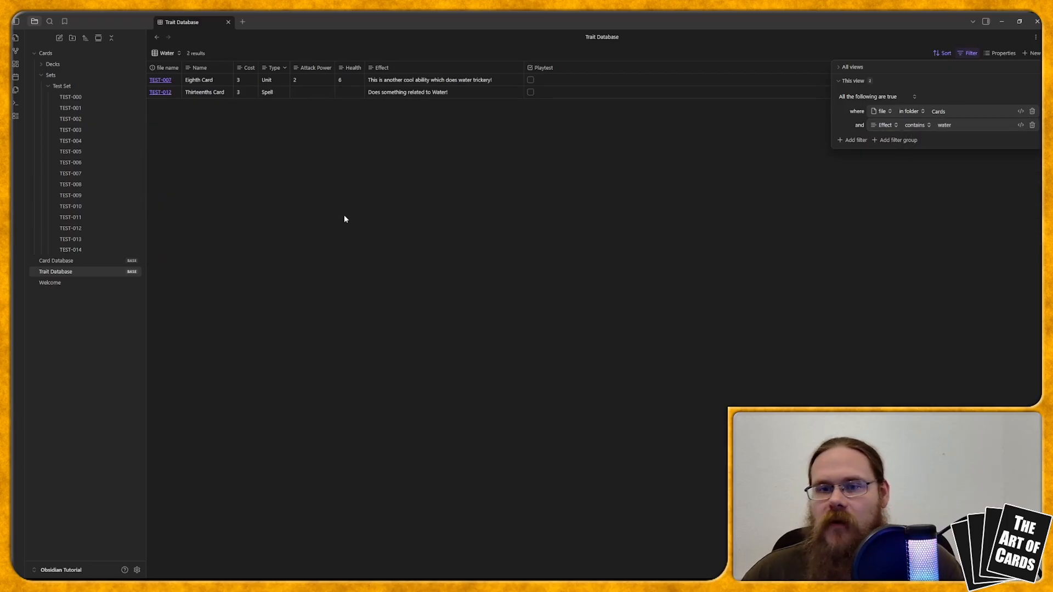
left_click(245, 139)
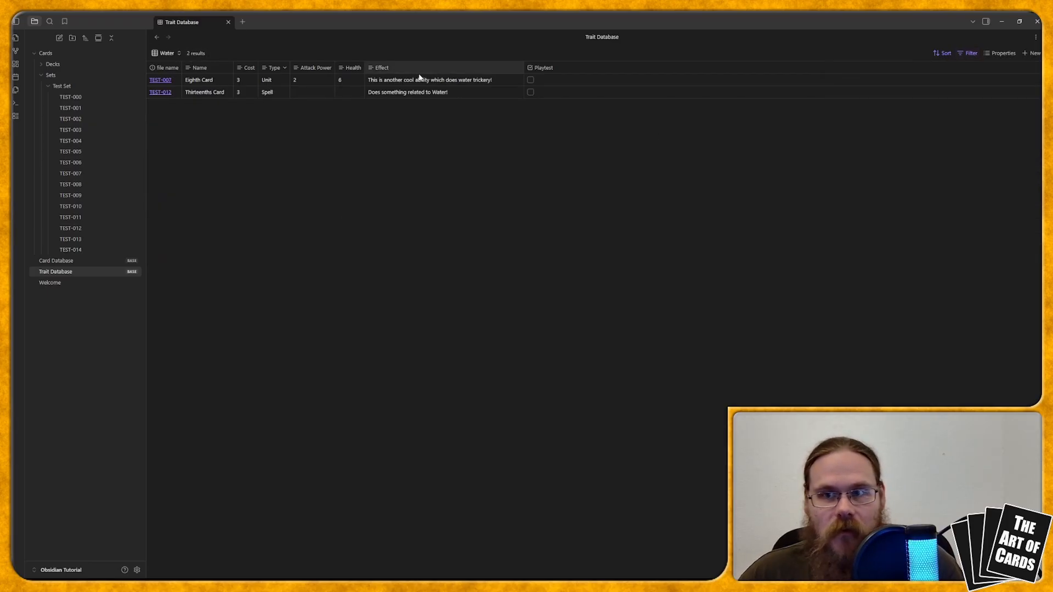
- Go through the Earth, Air and Fire views to check which cards each one lists
left_click(174, 56)
left_click(181, 115)
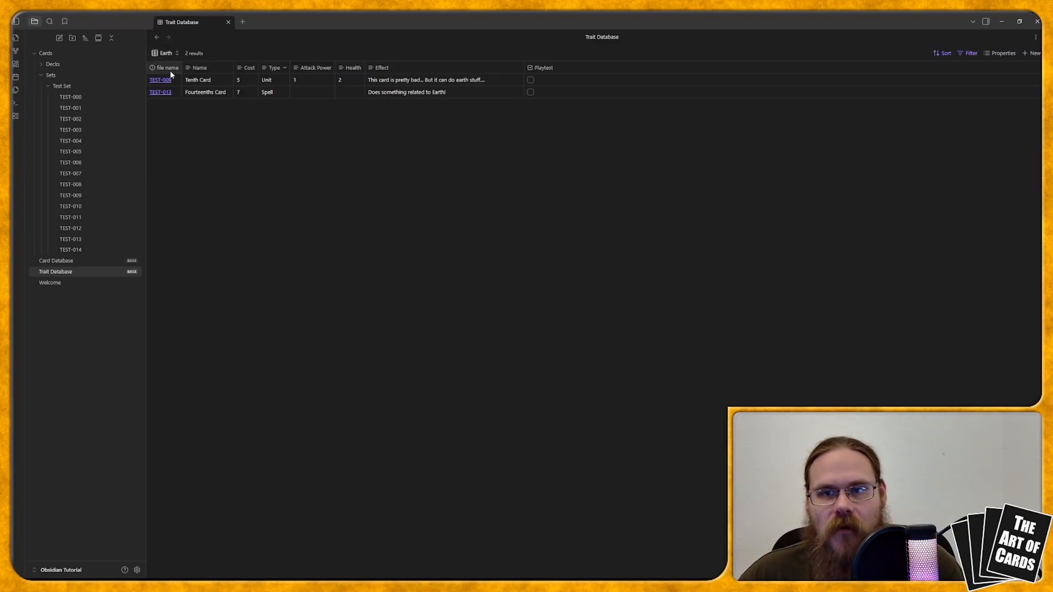
left_click(170, 54)
left_click(175, 127)
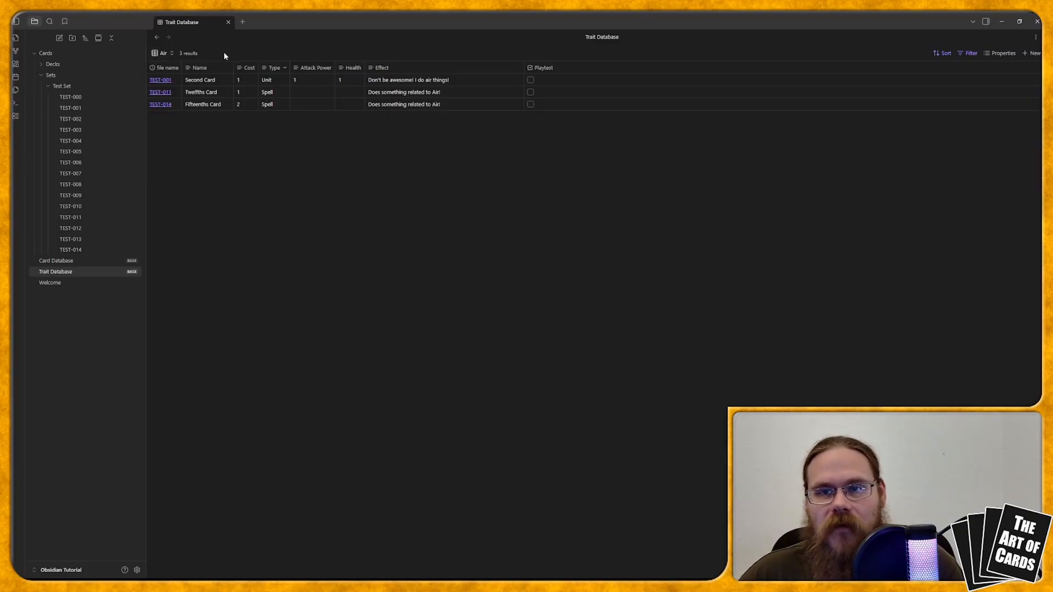
left_click(165, 53)
left_click(176, 90)
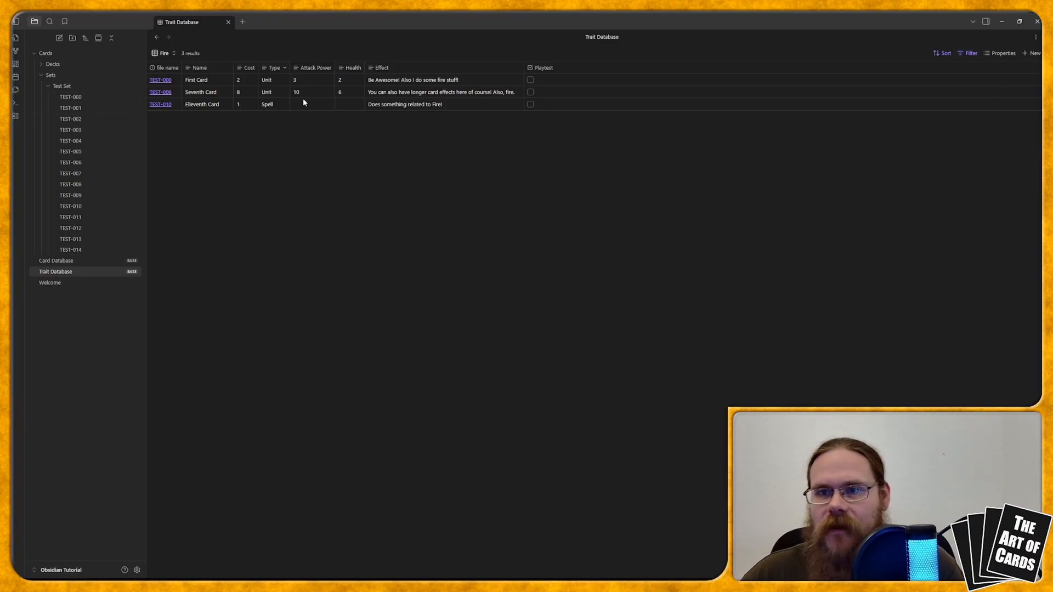
- Add an empty property named Element to the TEST-000 card note
left_click(91, 98)
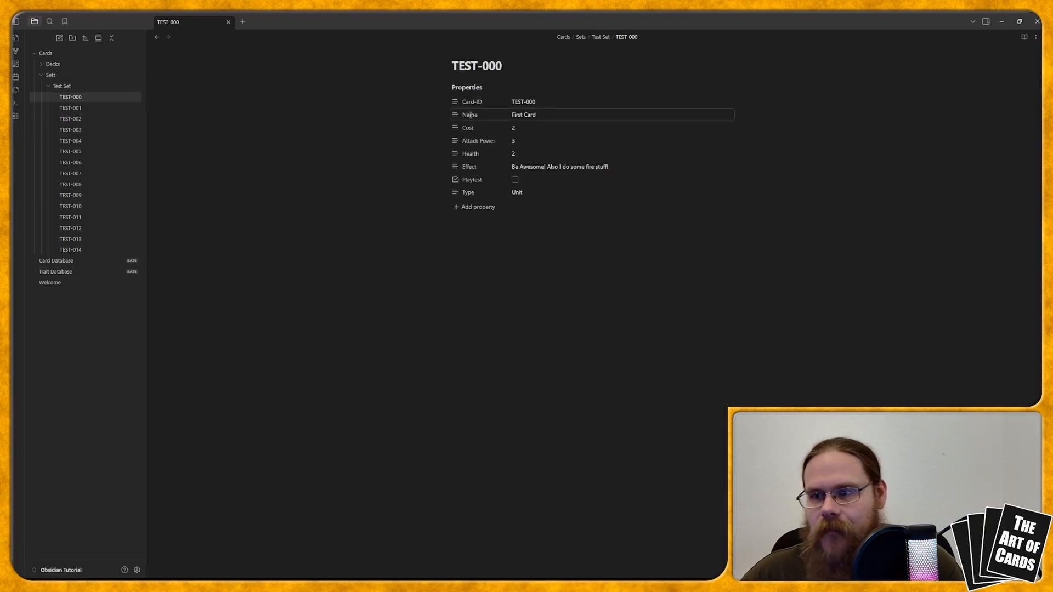
left_click(477, 207)
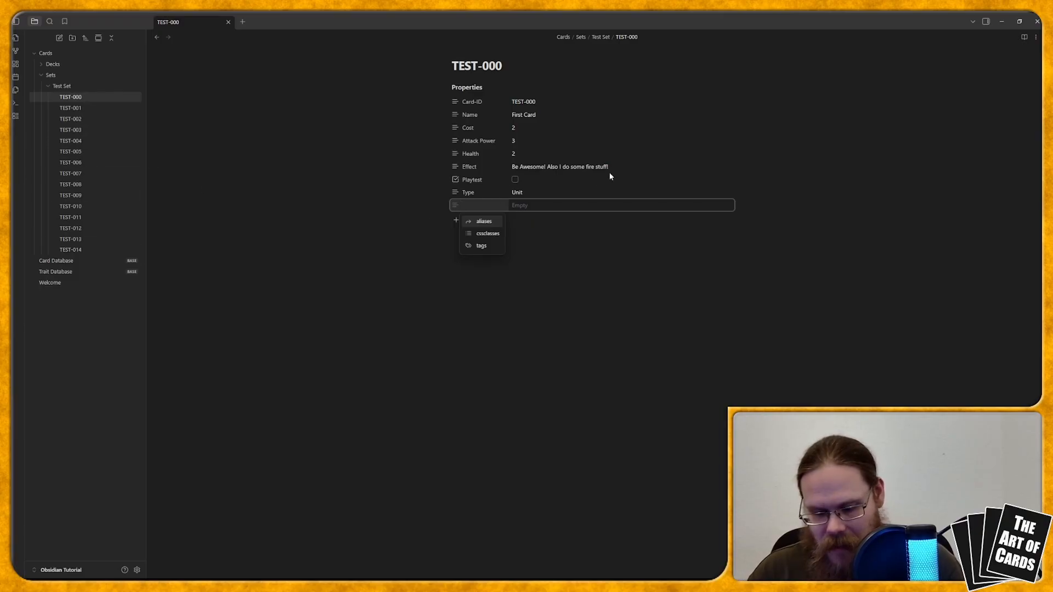
type("Element")
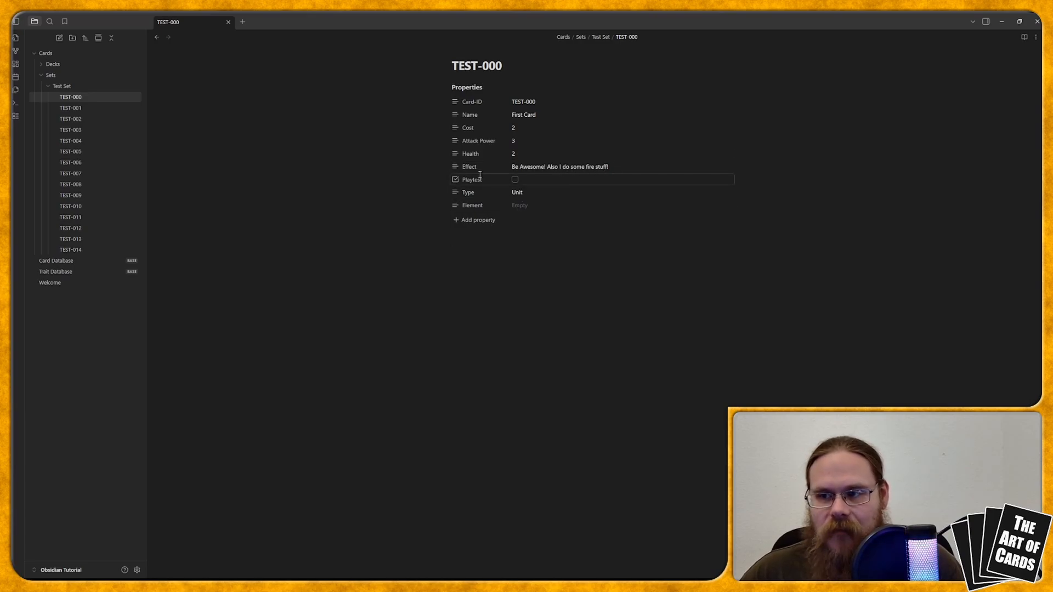
left_click(452, 240)
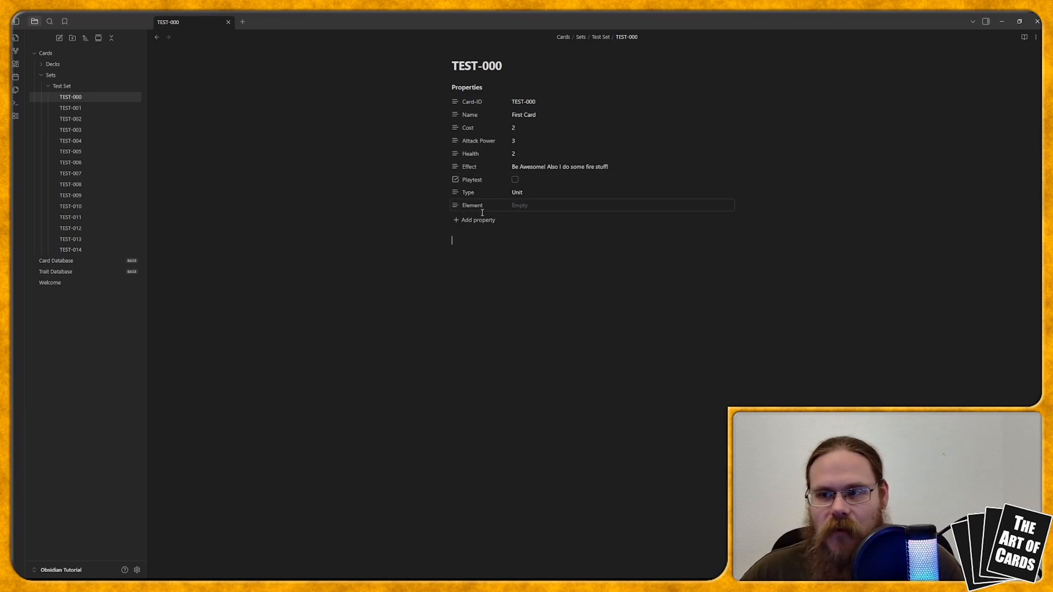
- Show the Element property in the Card Database table and place its column between Type and Cost
left_click(65, 262)
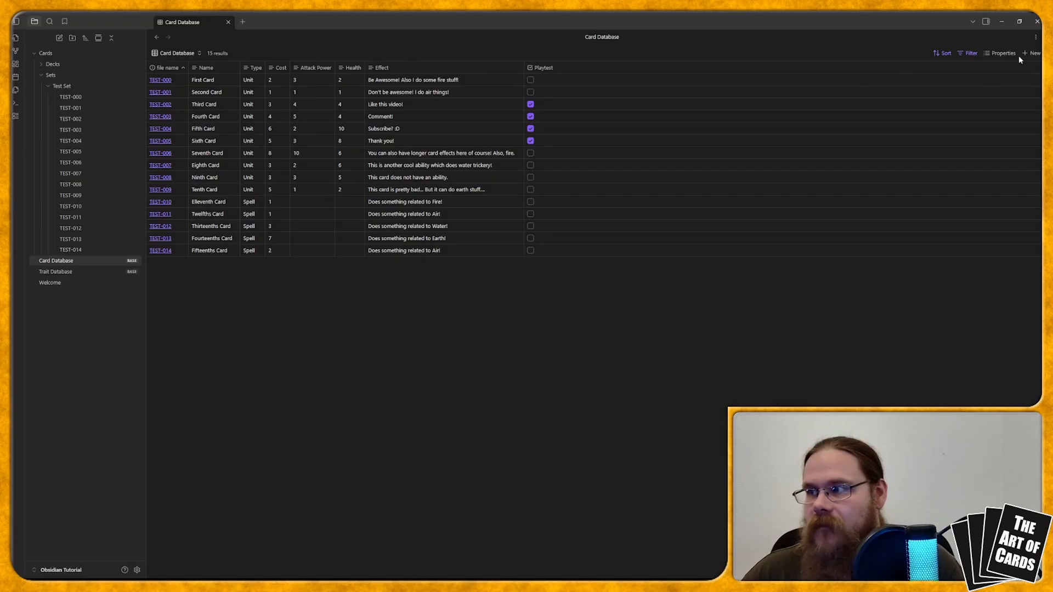
left_click(1001, 53)
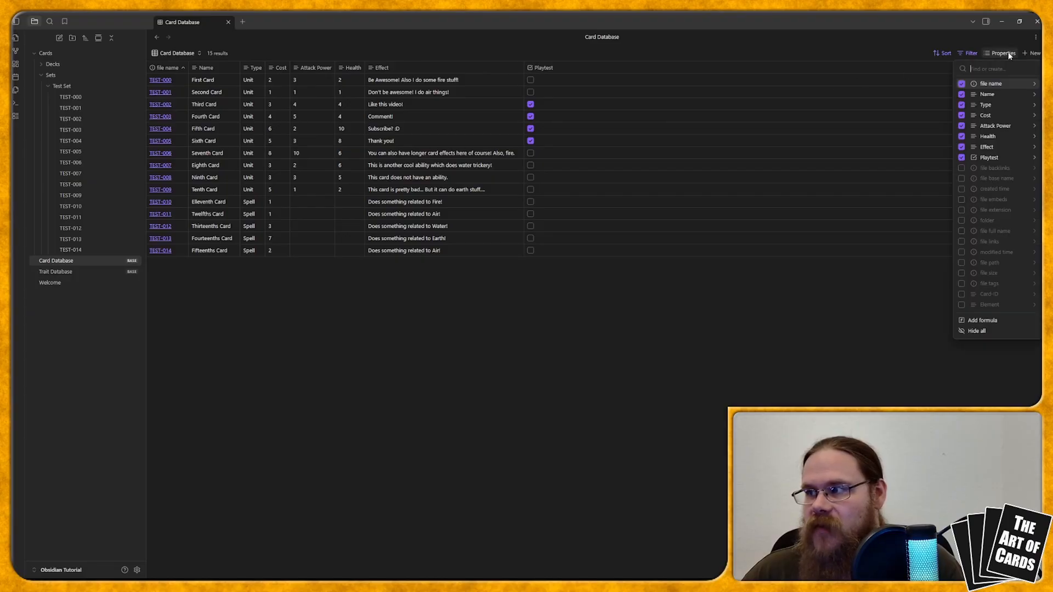
left_click(961, 305)
left_click_drag(568, 68, 265, 68)
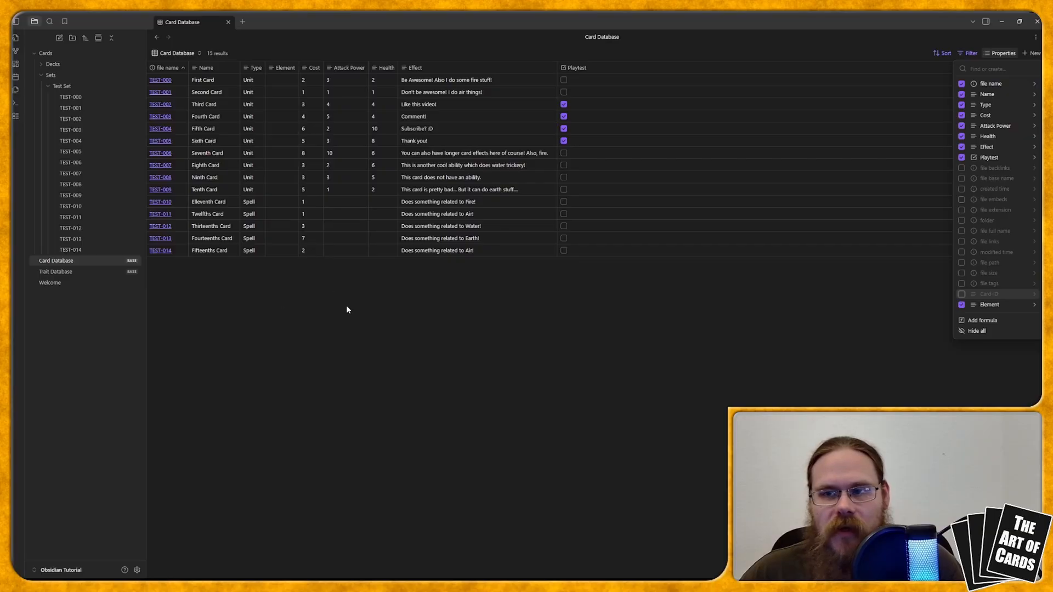
left_click(346, 310)
- Set the Element of TEST-002 to Water, TEST-003 to Fire, TEST-004 to Earth and TEST-005 to Air
left_click(274, 105)
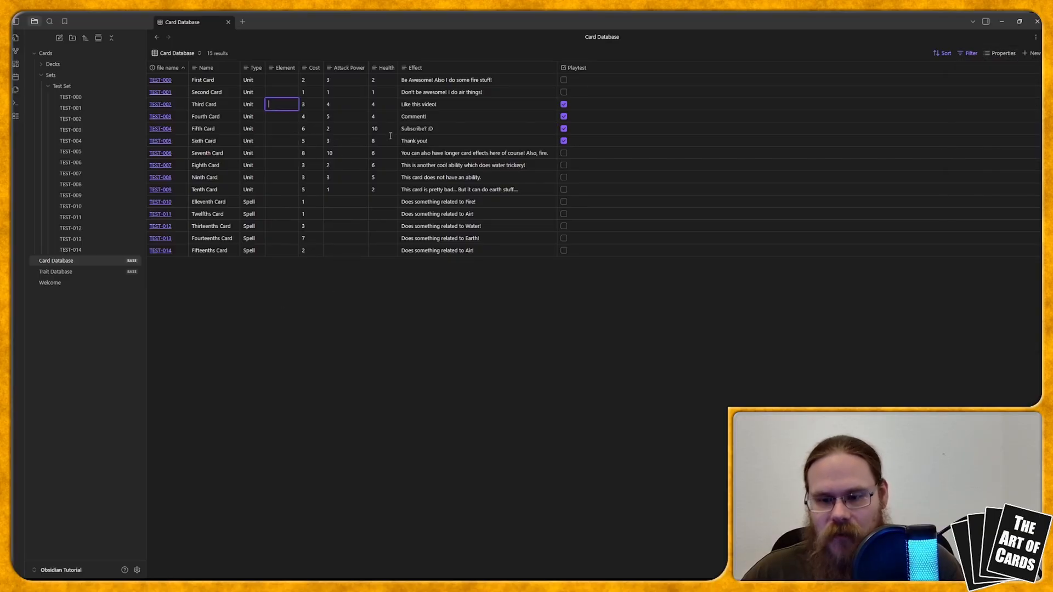
type("W")
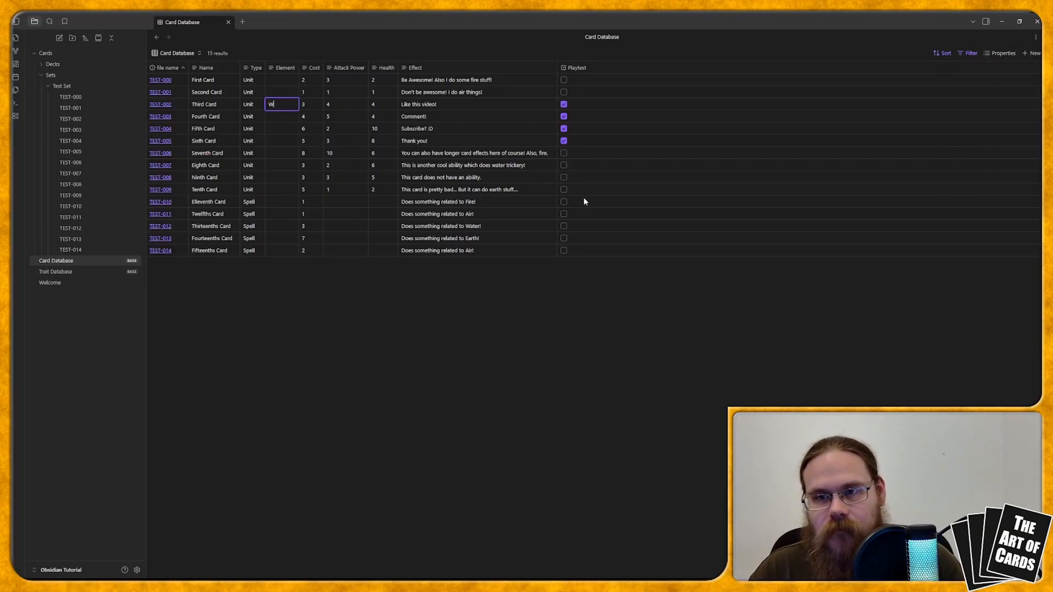
type("ater")
key("Tab")
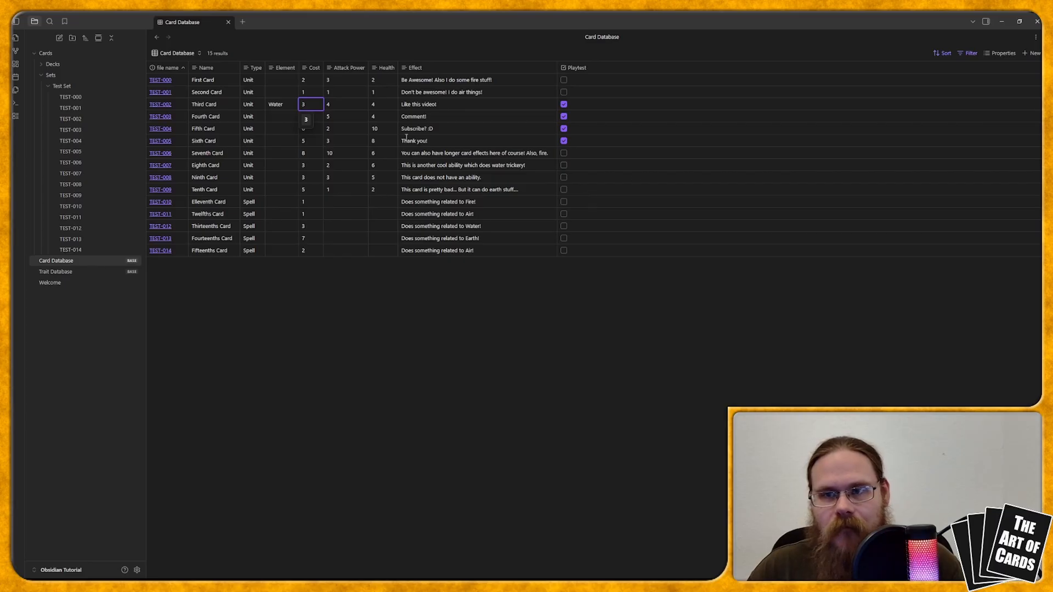
left_click(275, 118)
type("Fire")
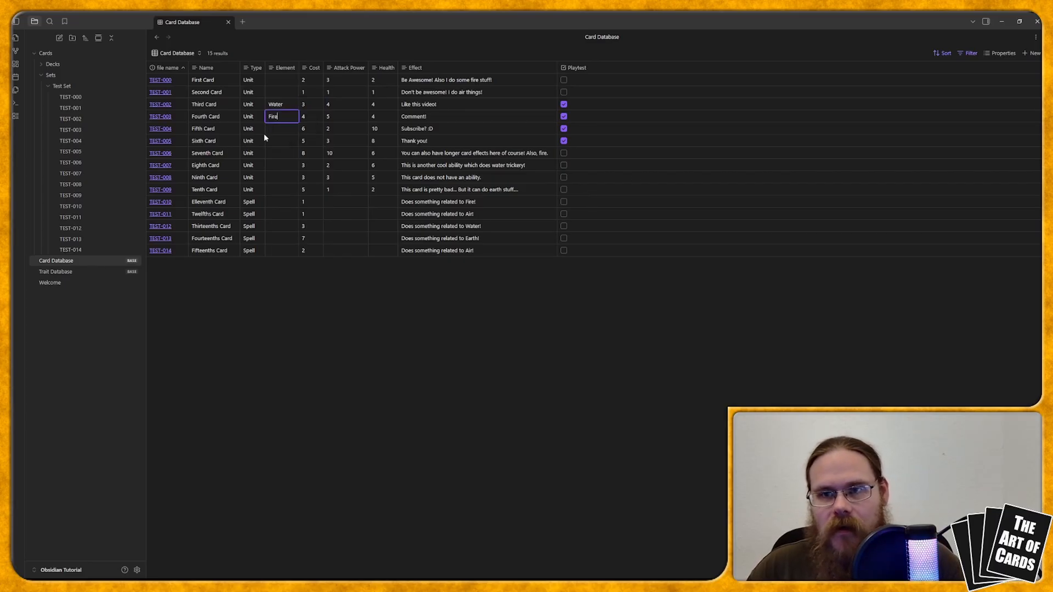
left_click(282, 130)
type("Earth")
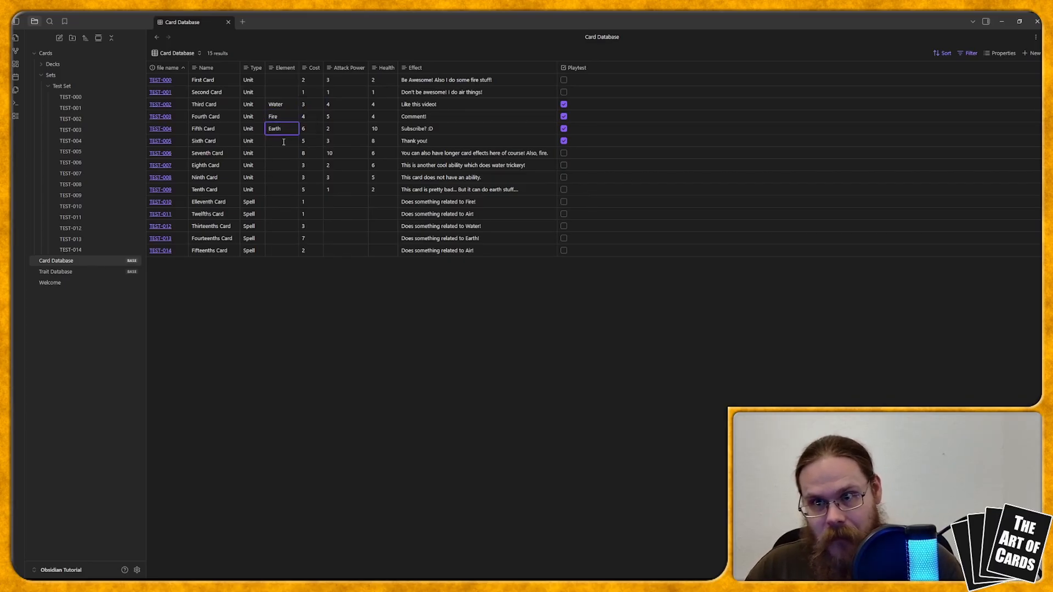
left_click(284, 142)
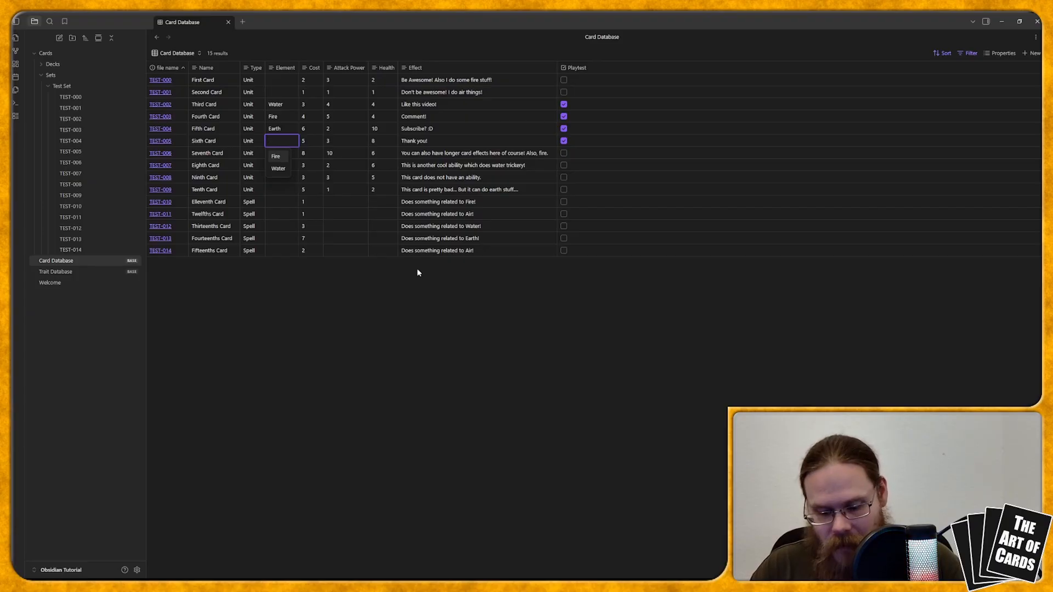
type("Air")
key("Return")
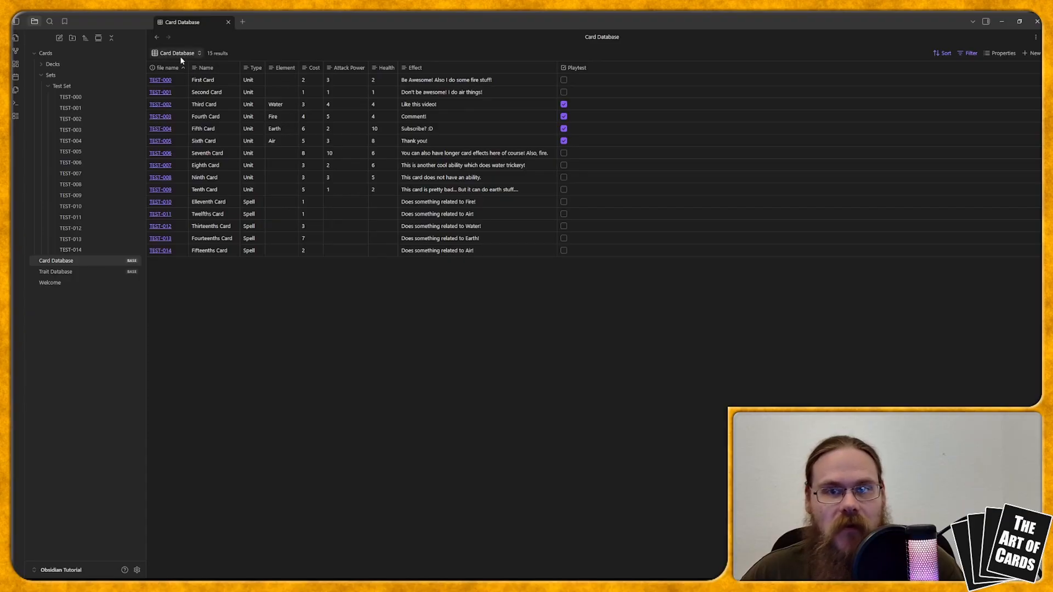
- Show the Element property in the Trait Database view and place its column between Type and Attack Power
left_click(69, 272)
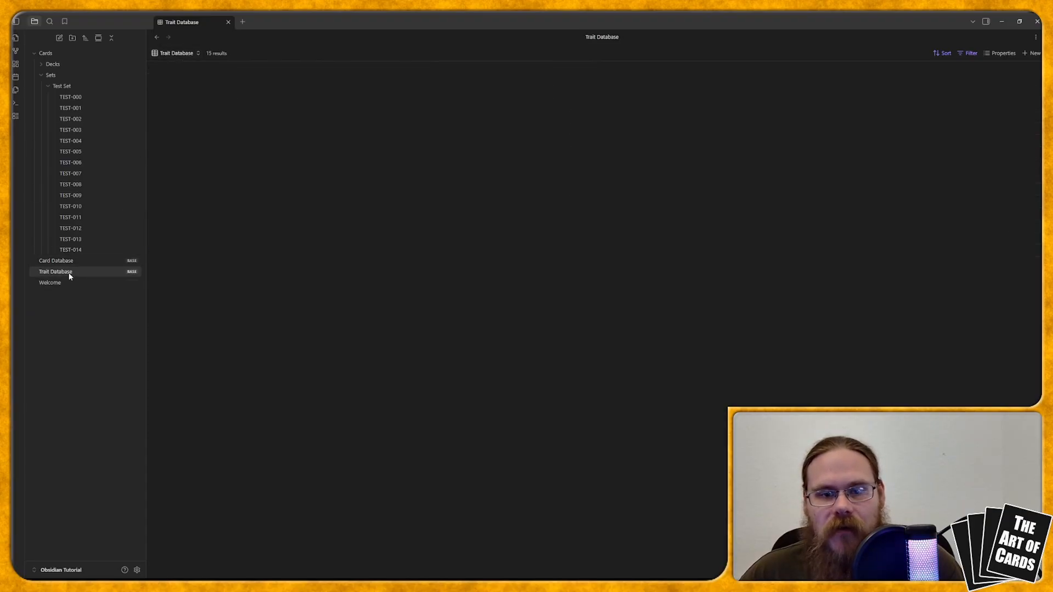
left_click(1000, 53)
left_click(961, 305)
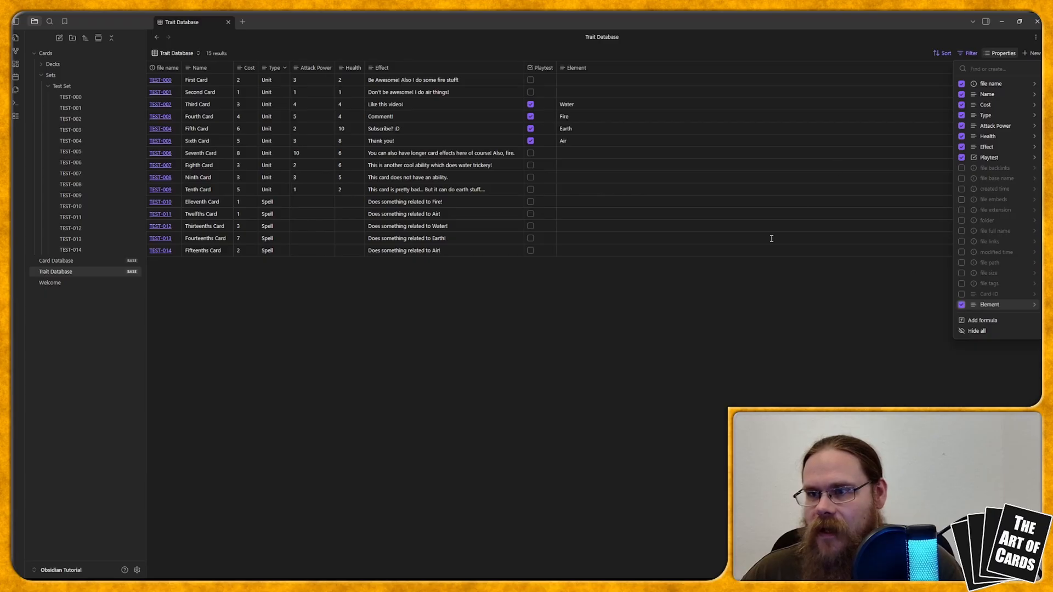
left_click(538, 275)
left_click_drag(562, 67, 295, 63)
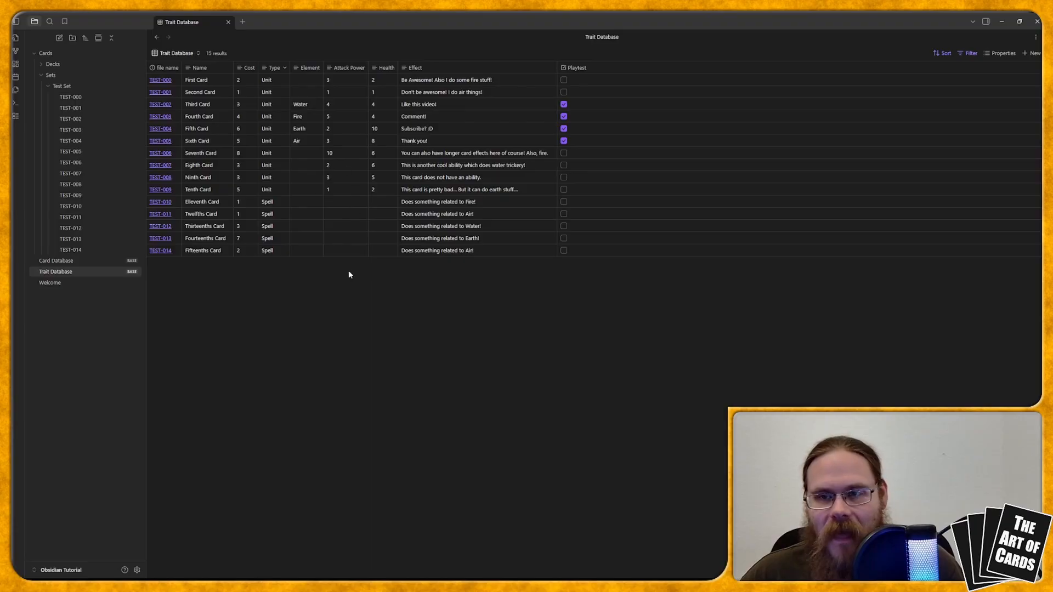
- Check which cards the Earth view lists and return to the full Trait Database view
left_click(178, 53)
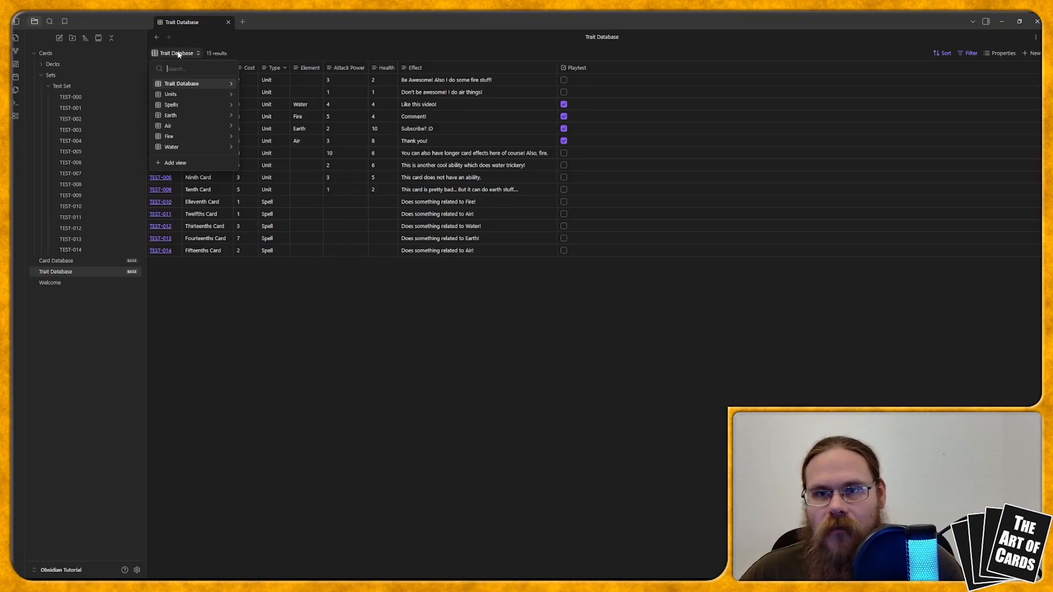
left_click(189, 114)
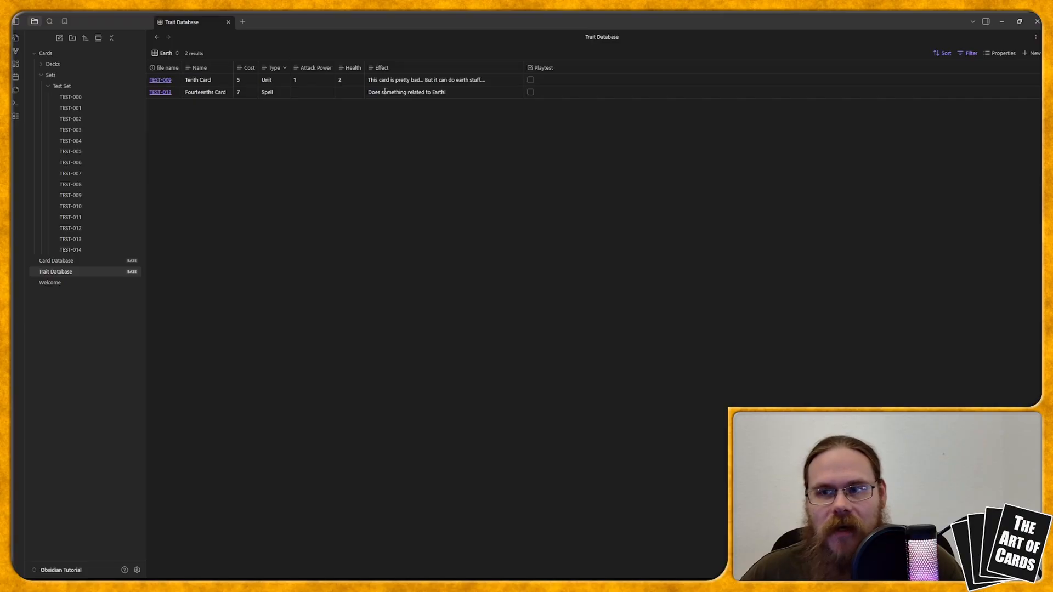
left_click(165, 53)
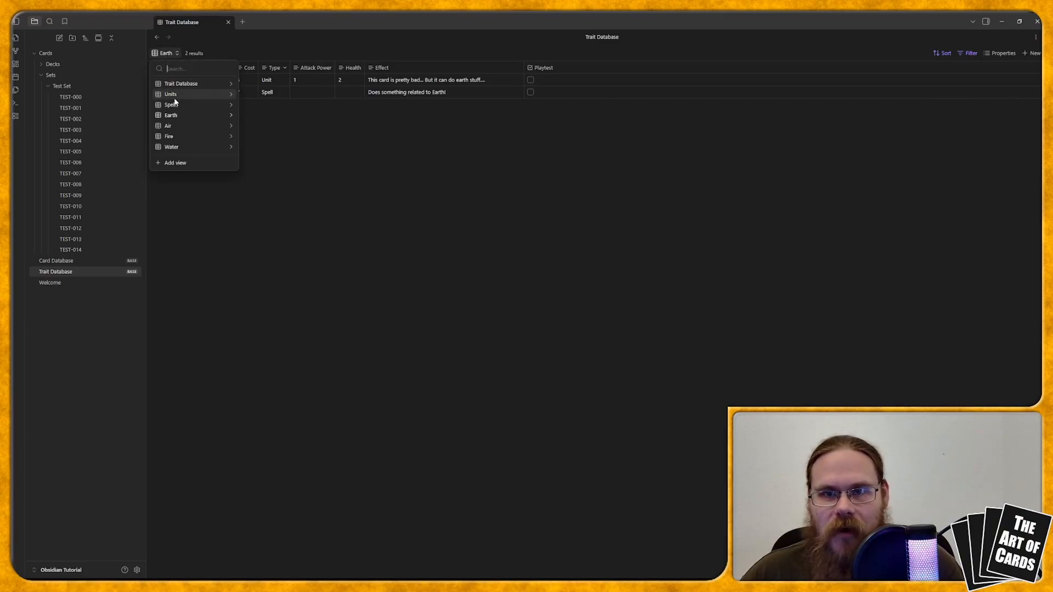
left_click(190, 83)
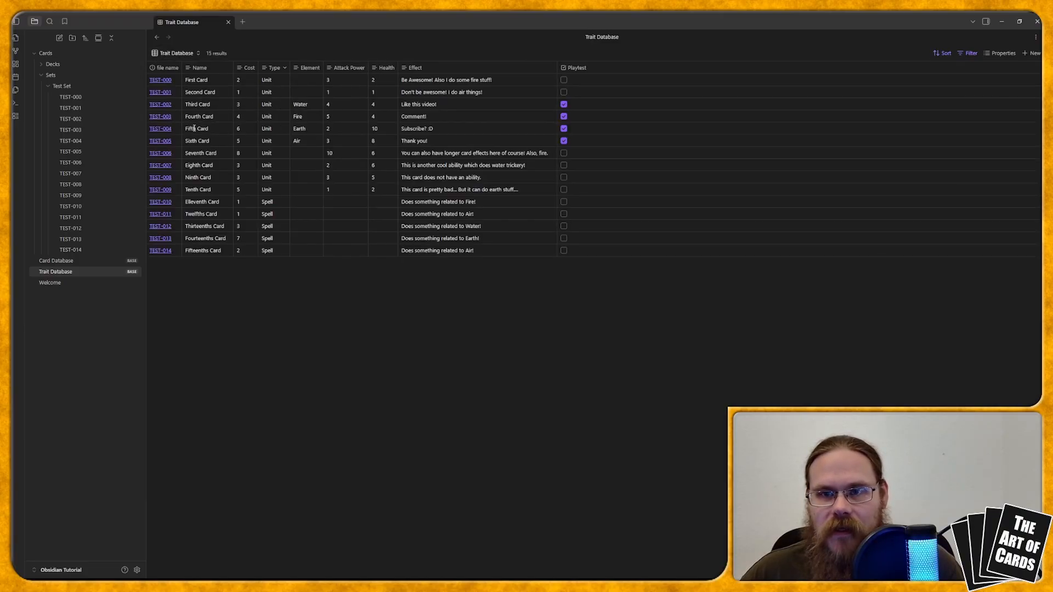
- In the Earth view, replace the Effect filter with a filter group that requires any of its conditions to be true
left_click(174, 52)
left_click(172, 116)
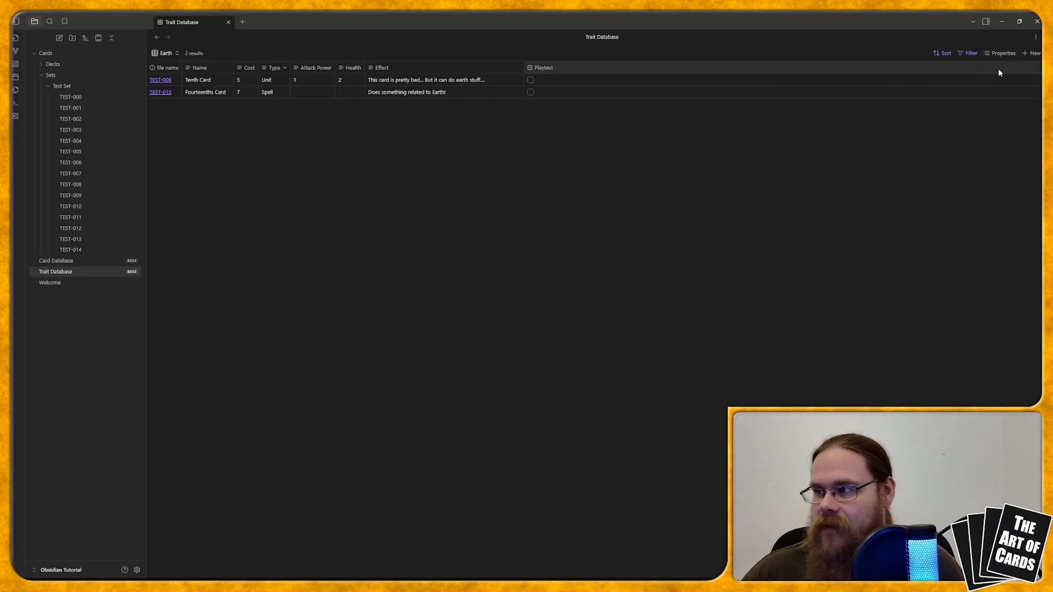
left_click(968, 53)
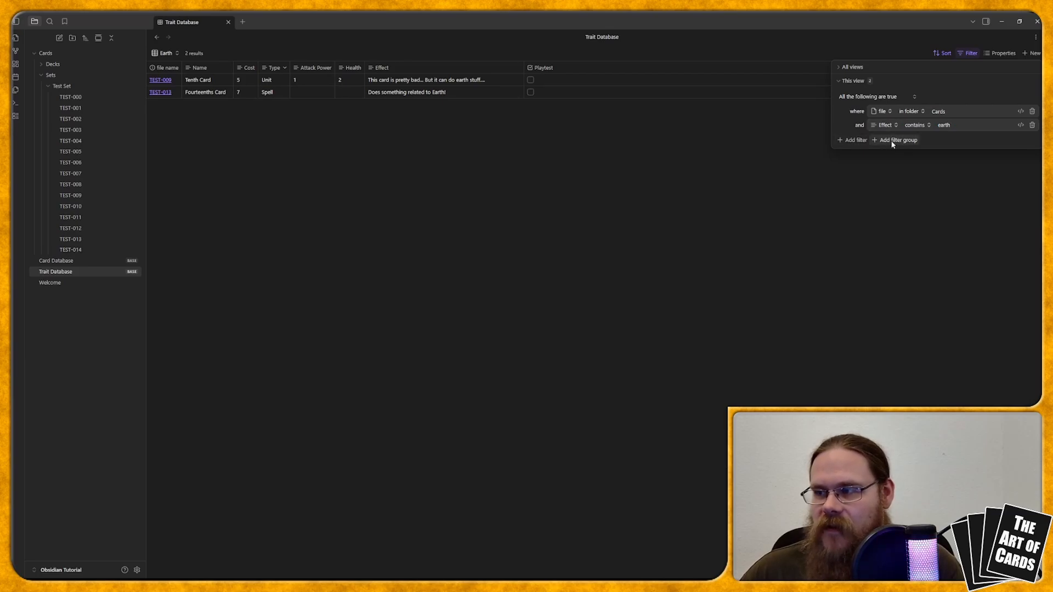
left_click(1031, 126)
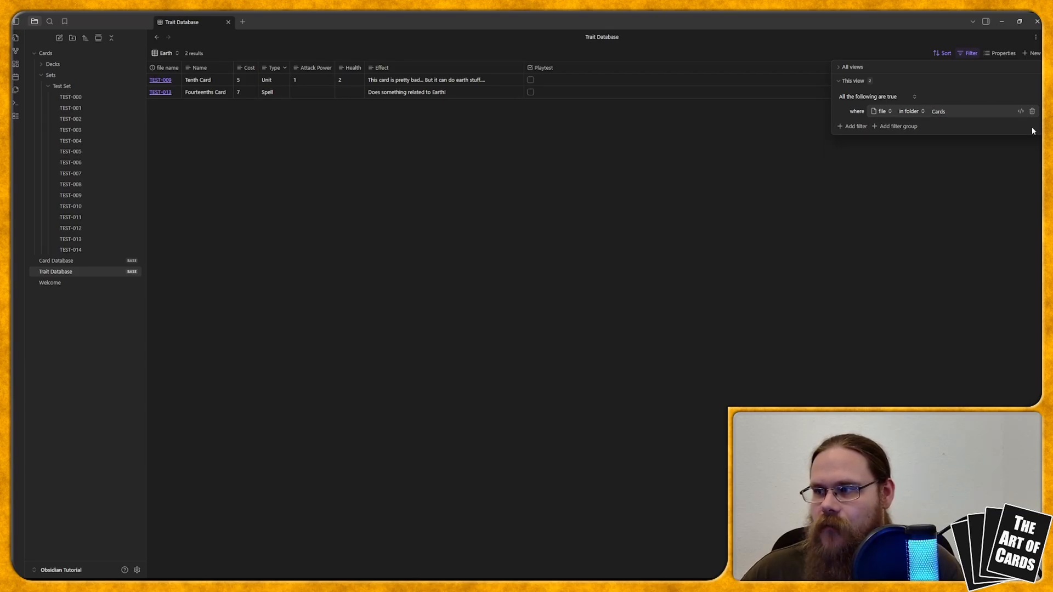
left_click(902, 127)
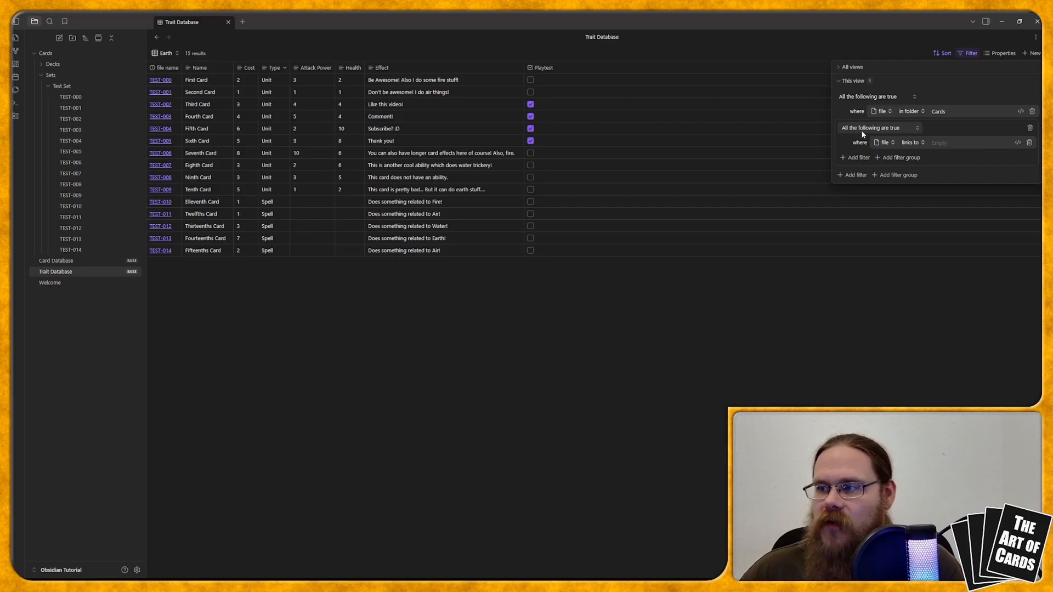
left_click(884, 154)
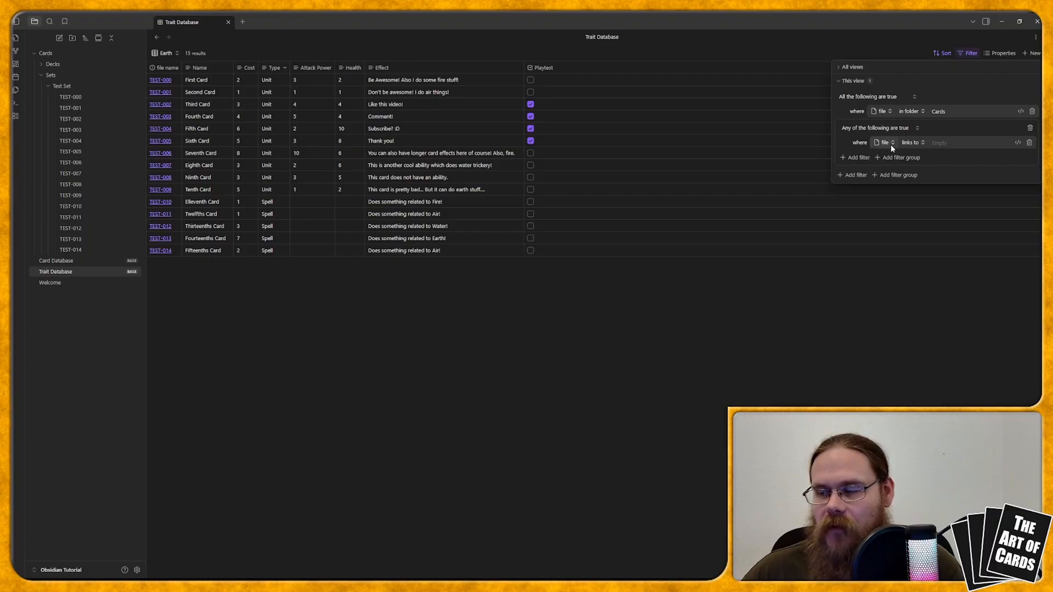
- Set the filter group's first condition to Effect contains "earth"
left_click(890, 144)
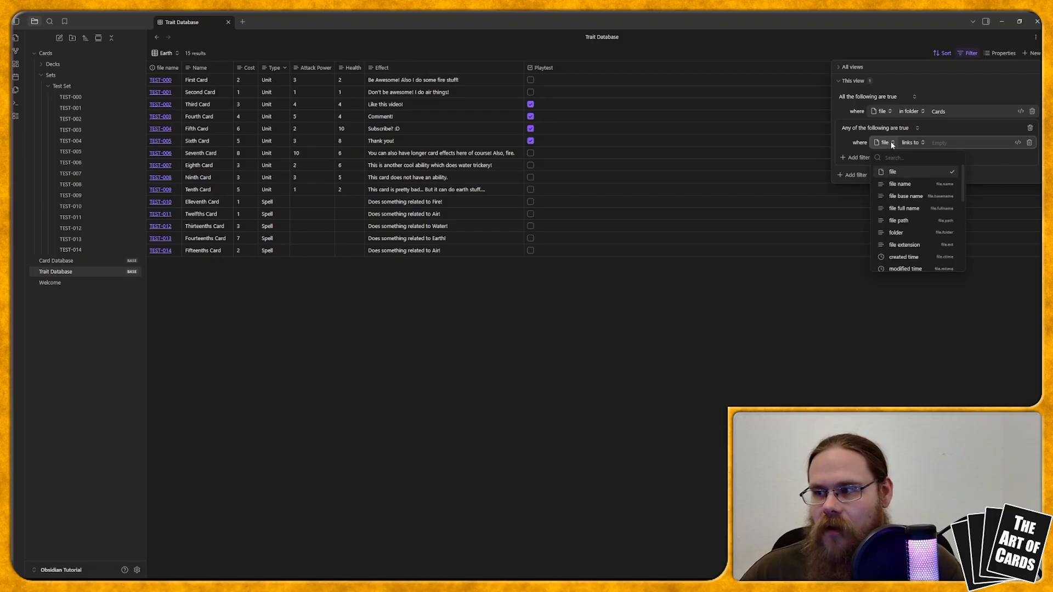
scroll(918, 201, "down", 5)
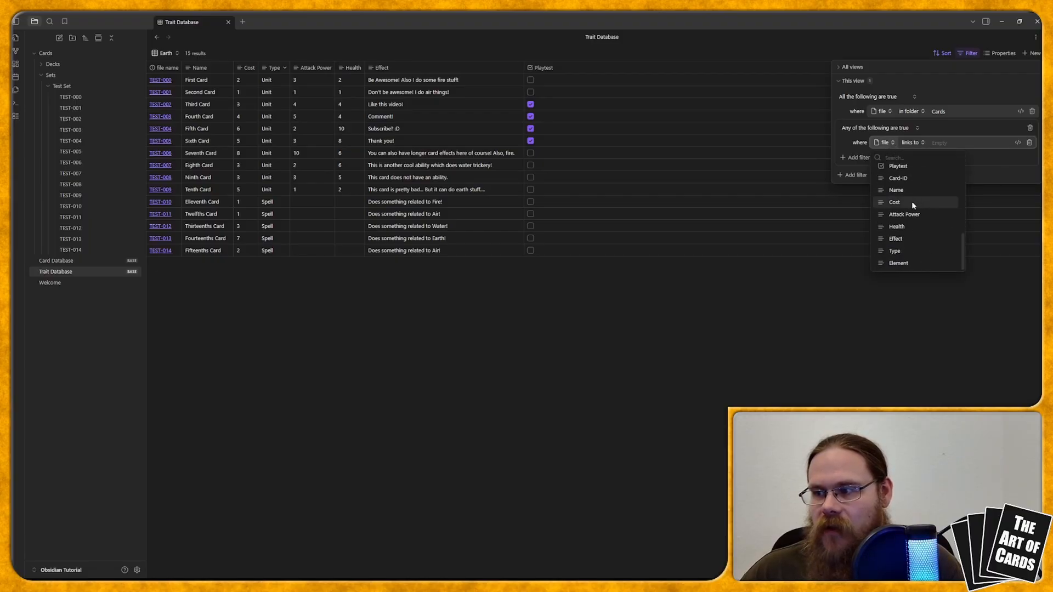
left_click(900, 242)
left_click(916, 143)
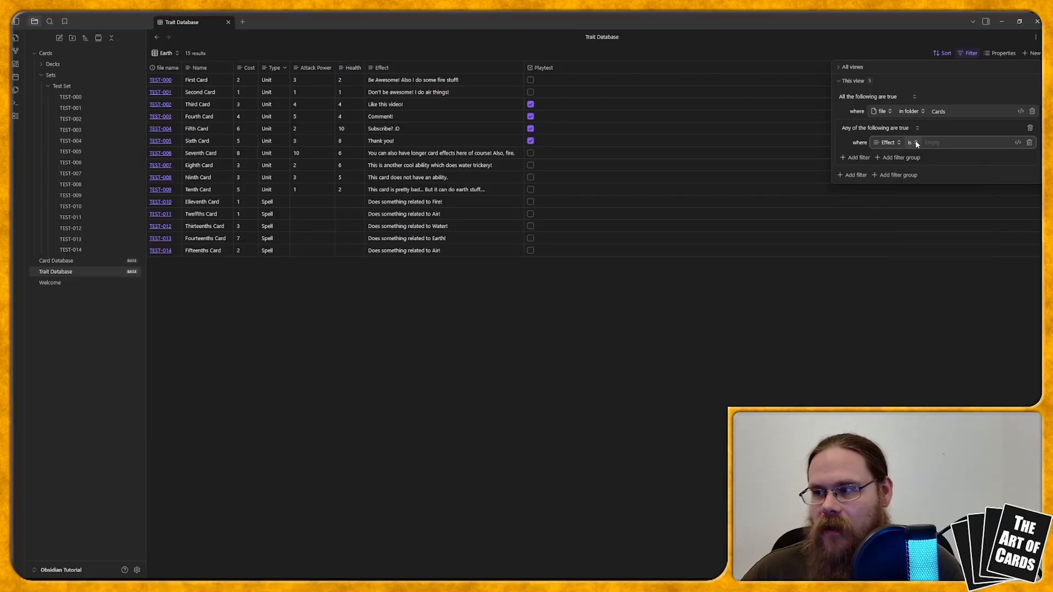
left_click(916, 144)
left_click(926, 232)
type("Earth")
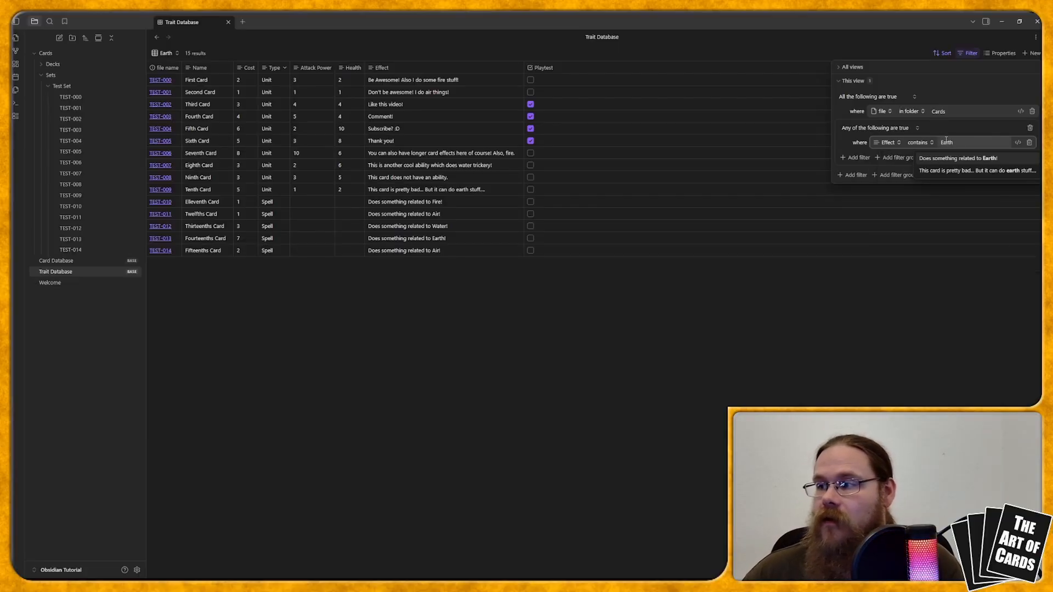
type("earth")
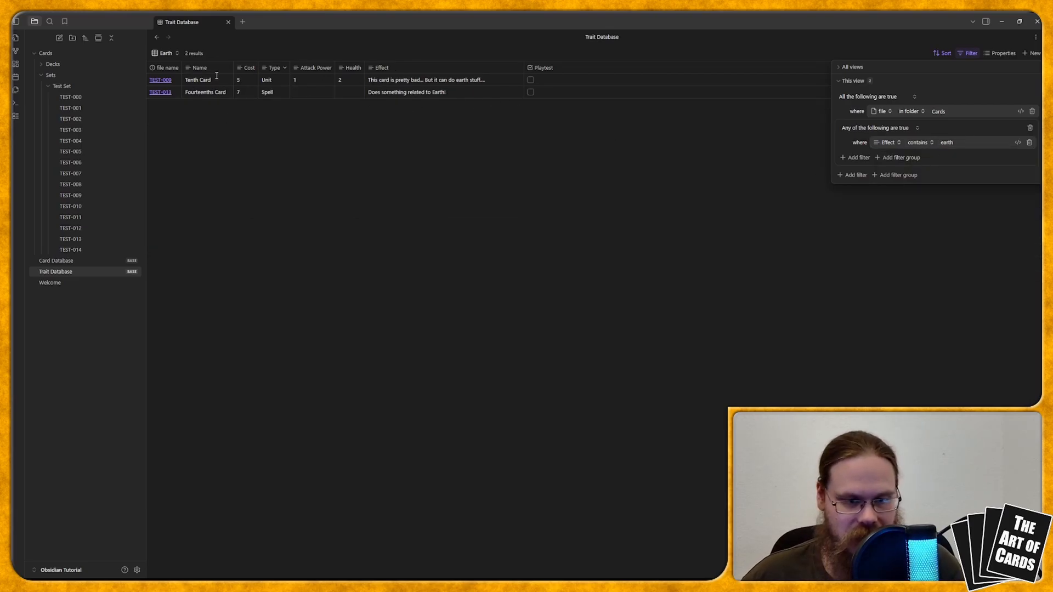
- Add a second condition to the Earth view's filter group: Element is Earth
left_click(853, 158)
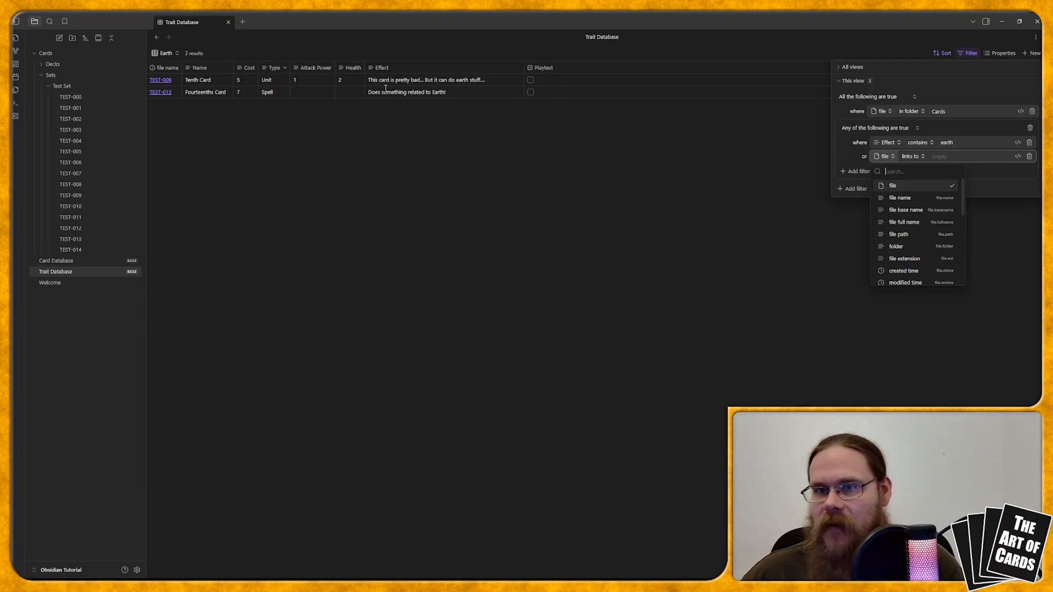
scroll(908, 248, "down", 5)
left_click(898, 277)
left_click(915, 157)
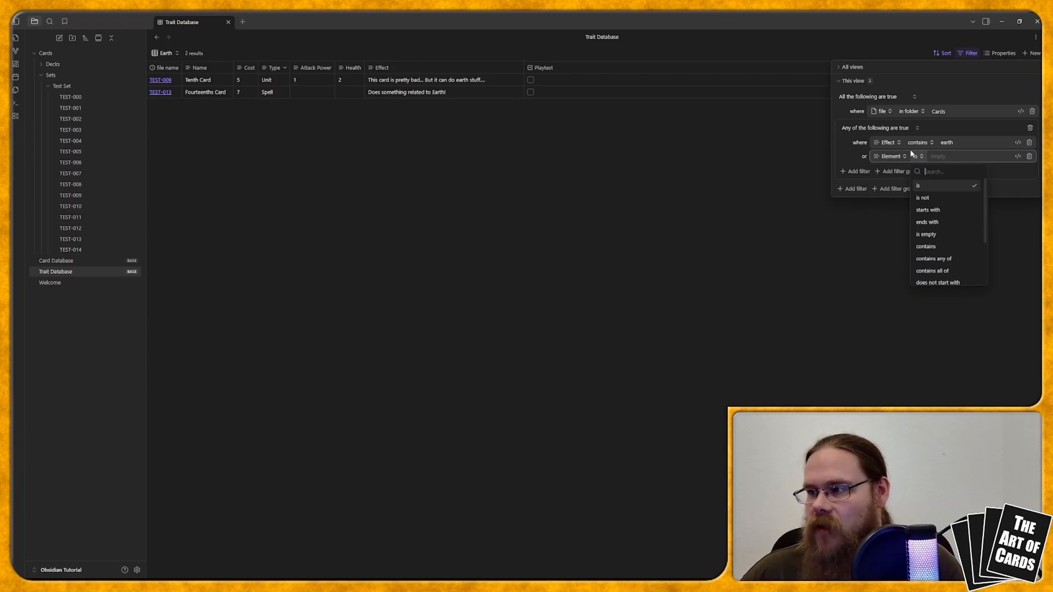
left_click(945, 156)
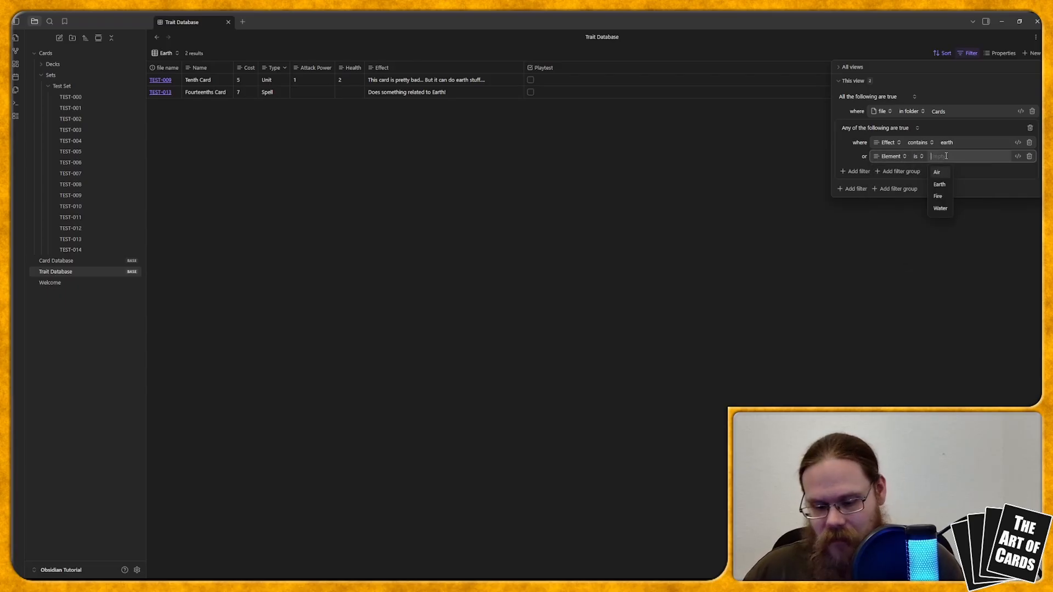
type("eart")
key("BackSpace")
key("BackSpace")
key("BackSpace")
key("BackSpace")
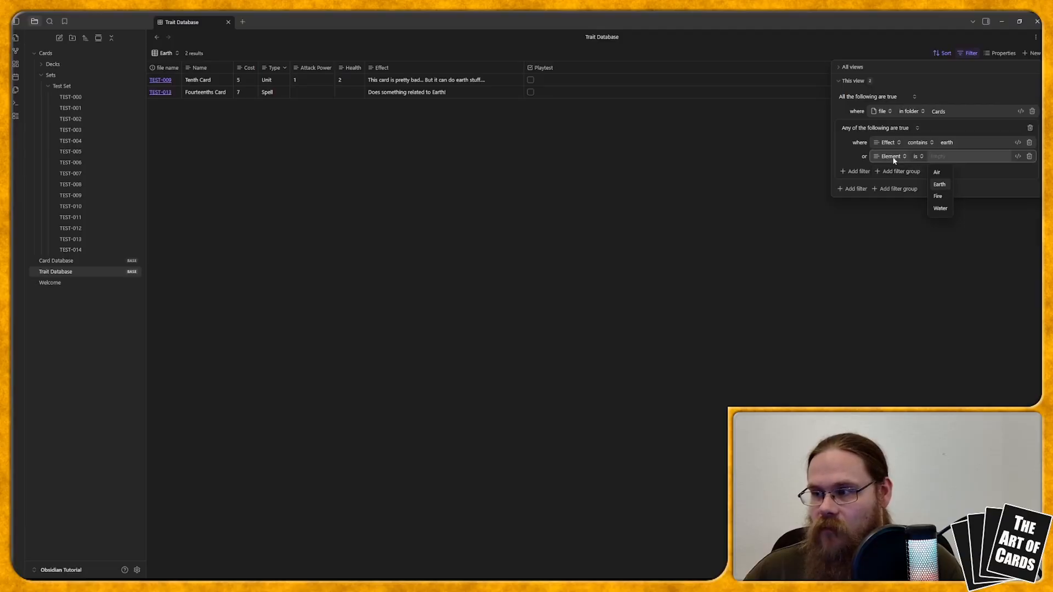
left_click(939, 185)
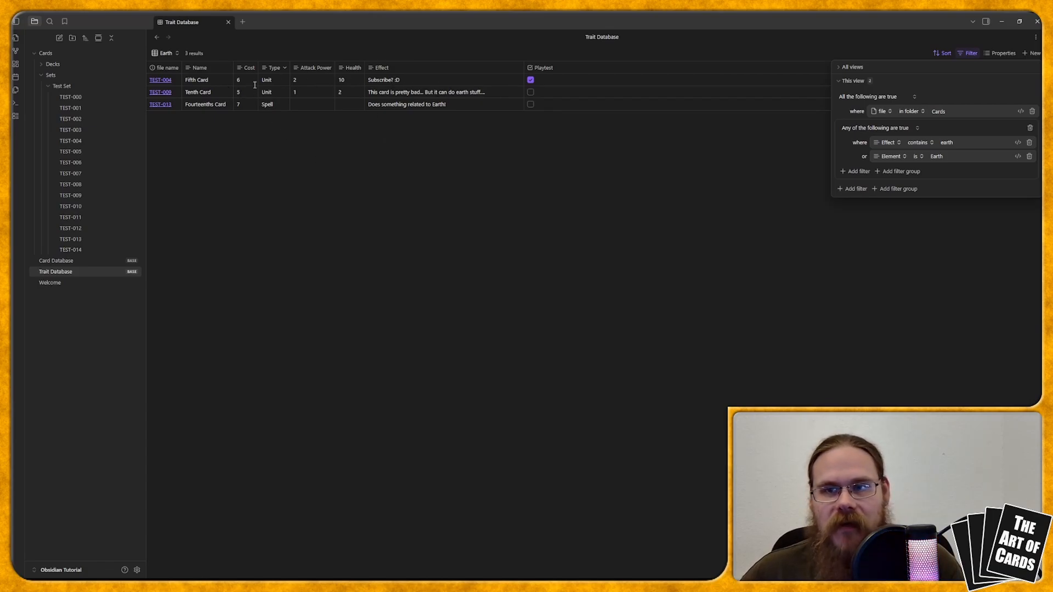
left_click(731, 161)
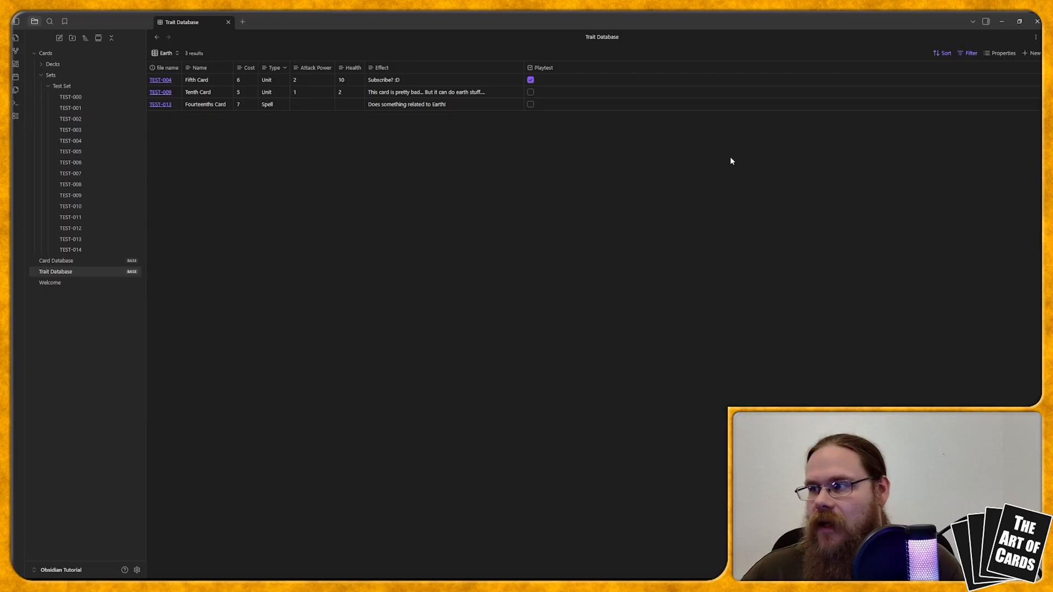
- Show the Element property in the Earth view and place its column between Type and Attack Power
left_click(1004, 58)
left_click(961, 304)
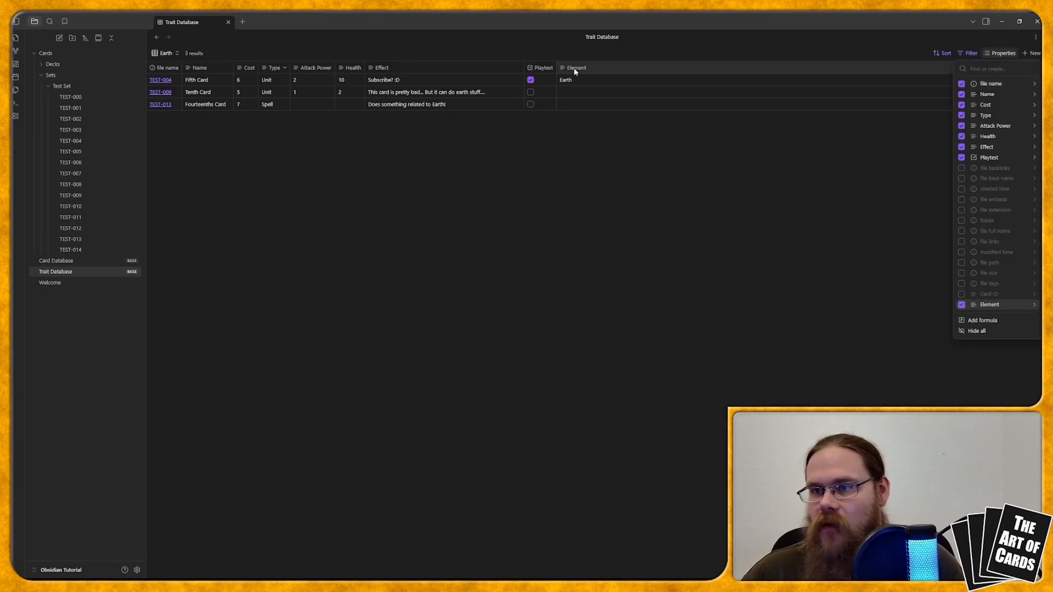
left_click_drag(573, 68, 289, 70)
left_click(303, 115)
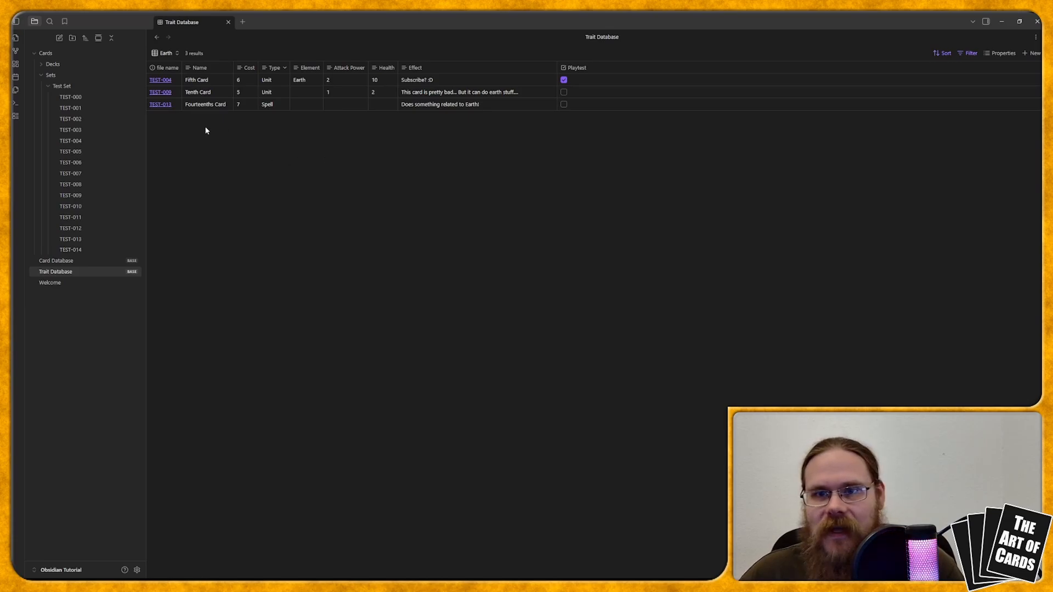
- Review the filter conditions of the Earth view
left_click(958, 54)
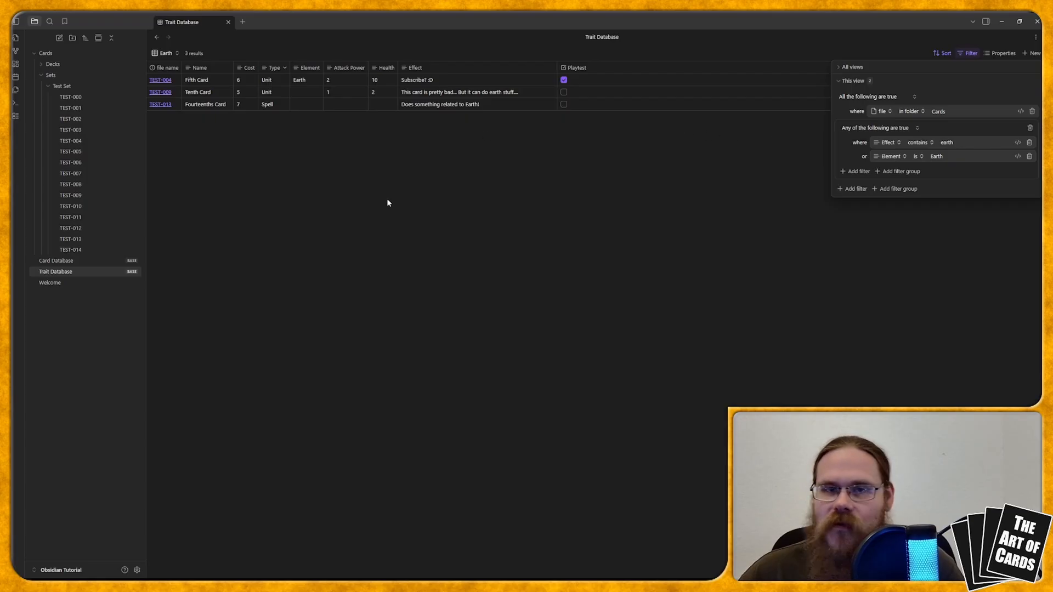